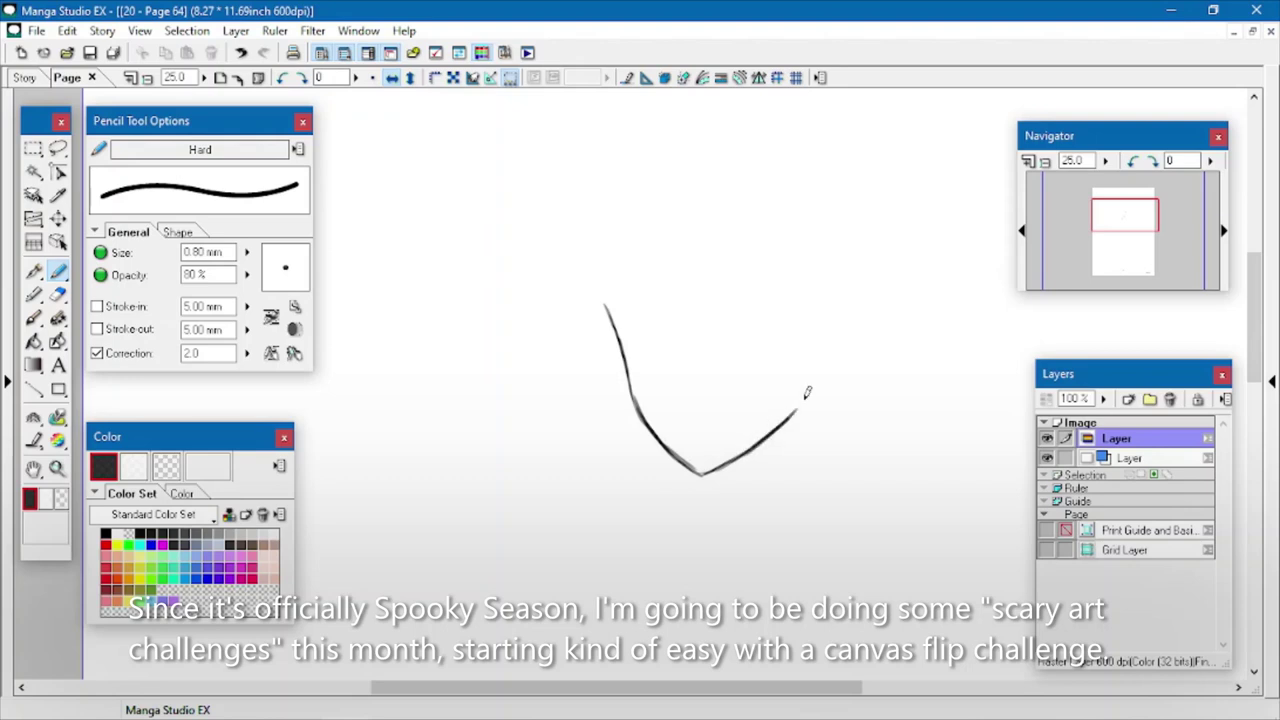
- Sketch an egg-shaped head outline with a pointed chin, rework the left cheek, and erase its stray outer line
{"action": "mouse_move", "coordinate": [619, 318]}
{"action": "left_mouse_down"}
{"action": "mouse_move", "coordinate": [636, 195]}
{"action": "mouse_move", "coordinate": [615, 233]}
{"action": "mouse_move", "coordinate": [639, 188]}
{"action": "mouse_move", "coordinate": [691, 158]}
{"action": "mouse_move", "coordinate": [788, 174]}
{"action": "mouse_move", "coordinate": [766, 157]}
{"action": "mouse_move", "coordinate": [748, 156]}
{"action": "mouse_move", "coordinate": [785, 176]}
{"action": "mouse_move", "coordinate": [820, 269]}
{"action": "mouse_move", "coordinate": [823, 256]}
{"action": "mouse_move", "coordinate": [822, 321]}
{"action": "mouse_move", "coordinate": [782, 407]}
{"action": "left_mouse_up"}
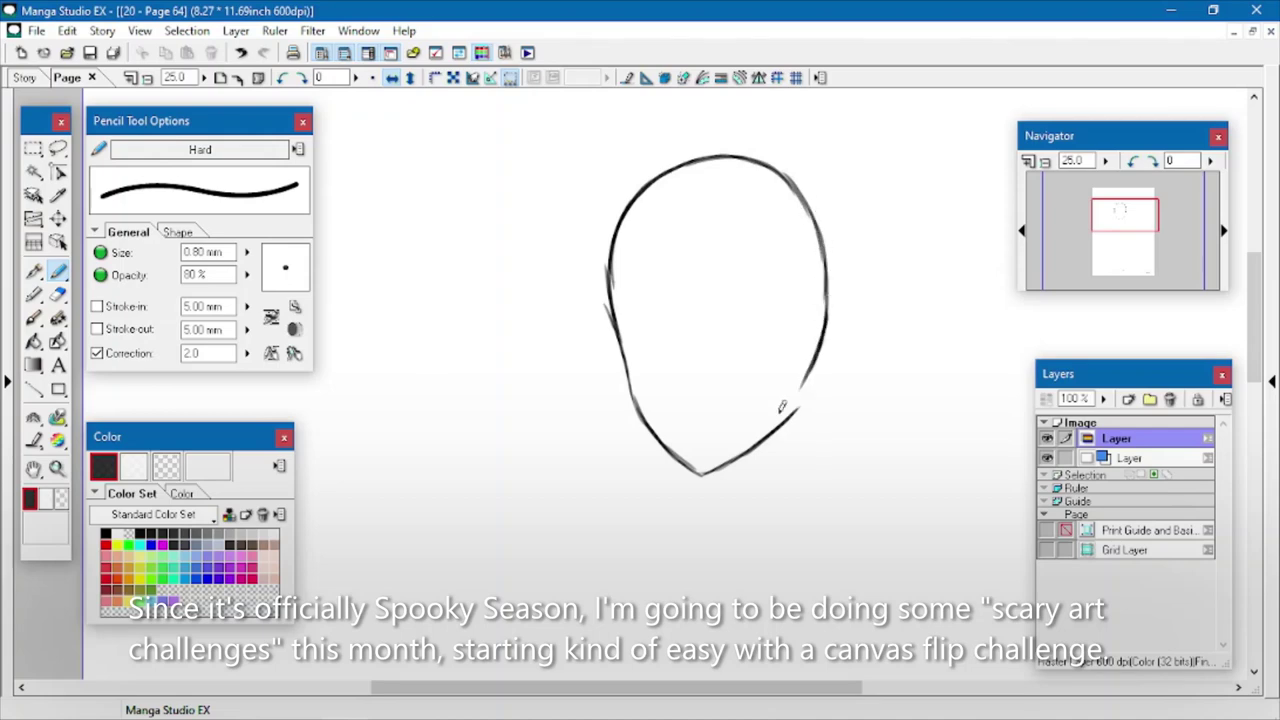
{"action": "mouse_move", "coordinate": [614, 316]}
{"action": "left_mouse_down"}
{"action": "mouse_move", "coordinate": [611, 255]}
{"action": "mouse_move", "coordinate": [632, 365]}
{"action": "mouse_move", "coordinate": [682, 462]}
{"action": "left_mouse_up"}
{"action": "left_click", "coordinate": [58, 295]}
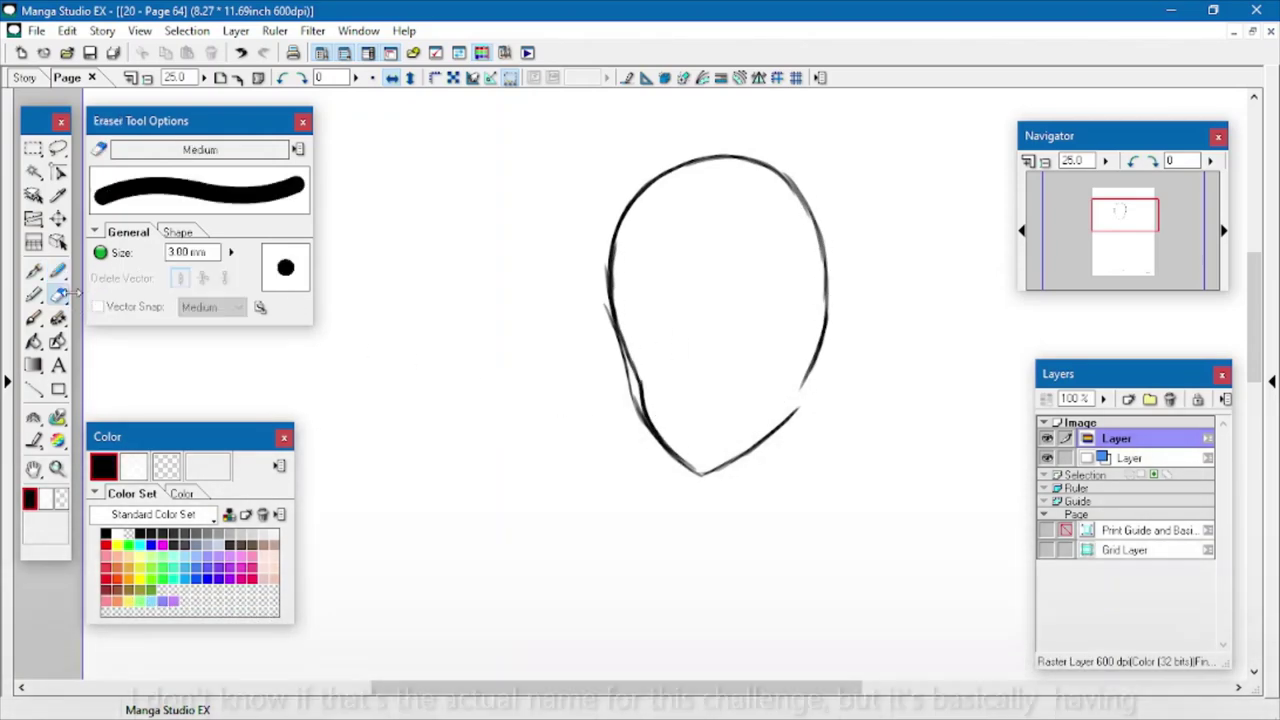
{"action": "left_click_drag", "start_coordinate": [611, 334], "coordinate": [632, 408]}
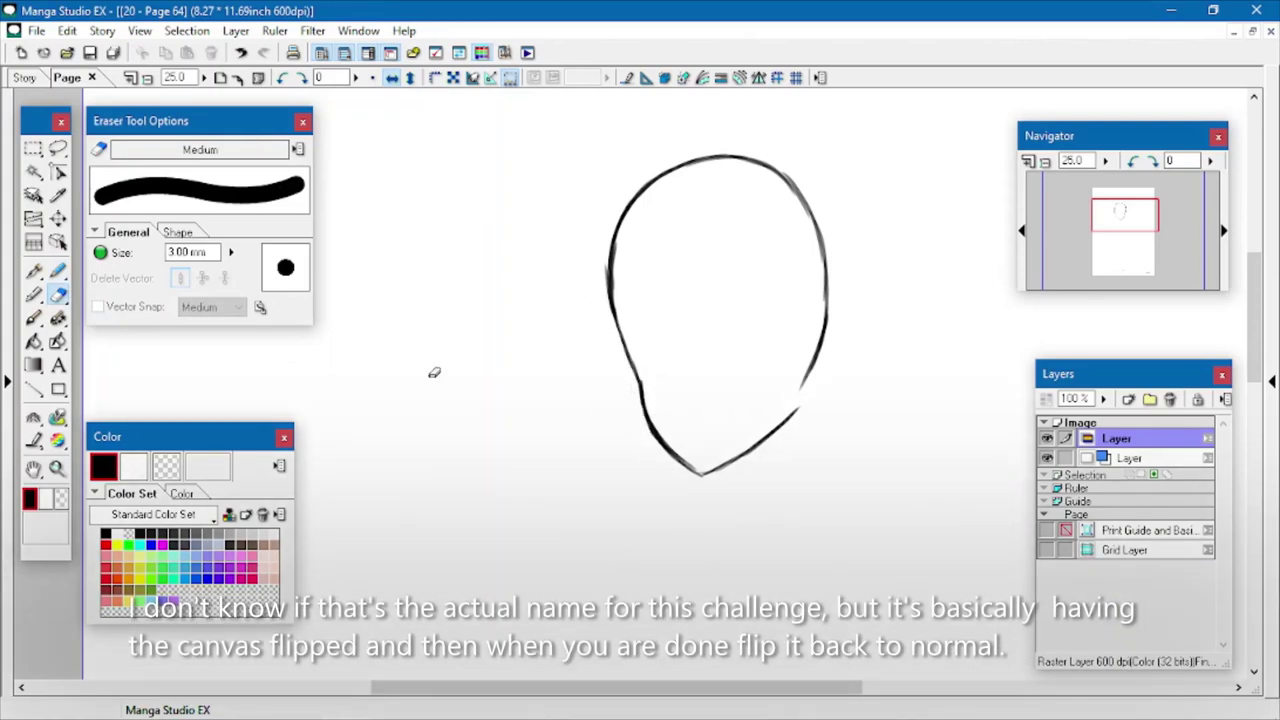
- Reinforce the head's left contour with the Hard pencil, redraw the right jawline, and clean up its overlapping line
{"action": "key", "text": "p"}
{"action": "left_click_drag", "start_coordinate": [615, 233], "coordinate": [642, 395]}
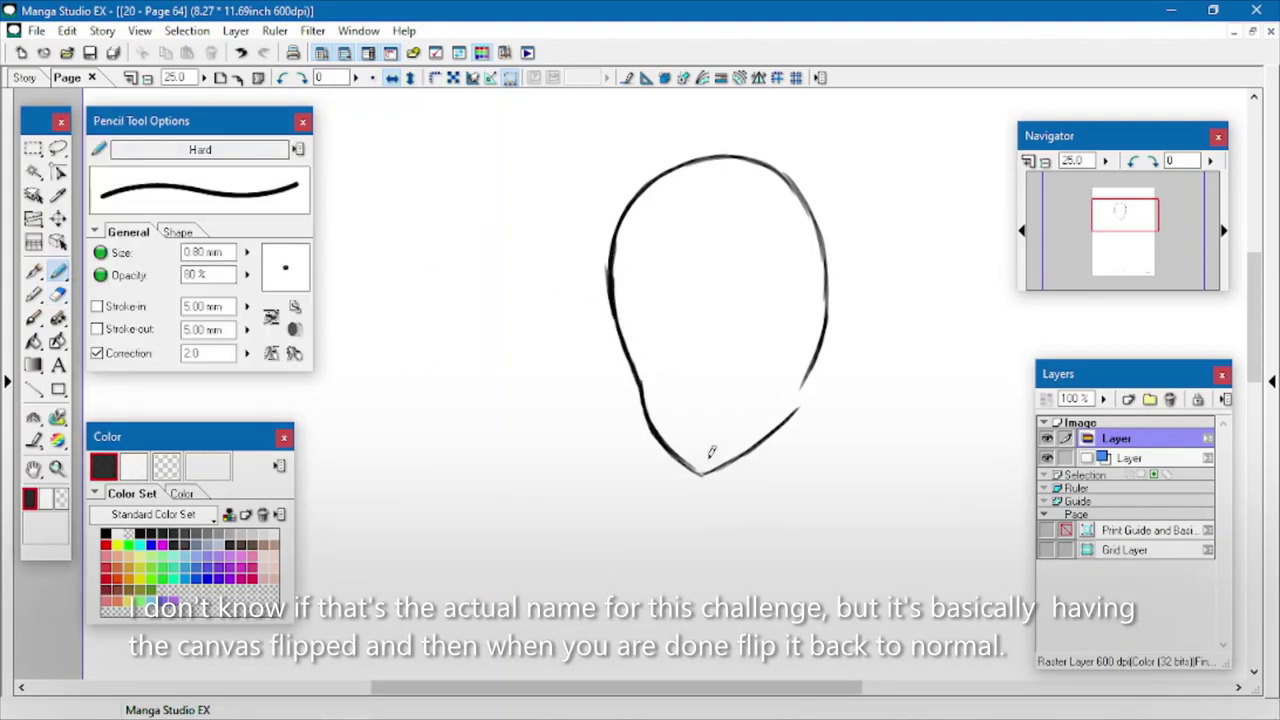
{"action": "left_click_drag", "start_coordinate": [727, 458], "coordinate": [788, 398]}
{"action": "key", "text": "e"}
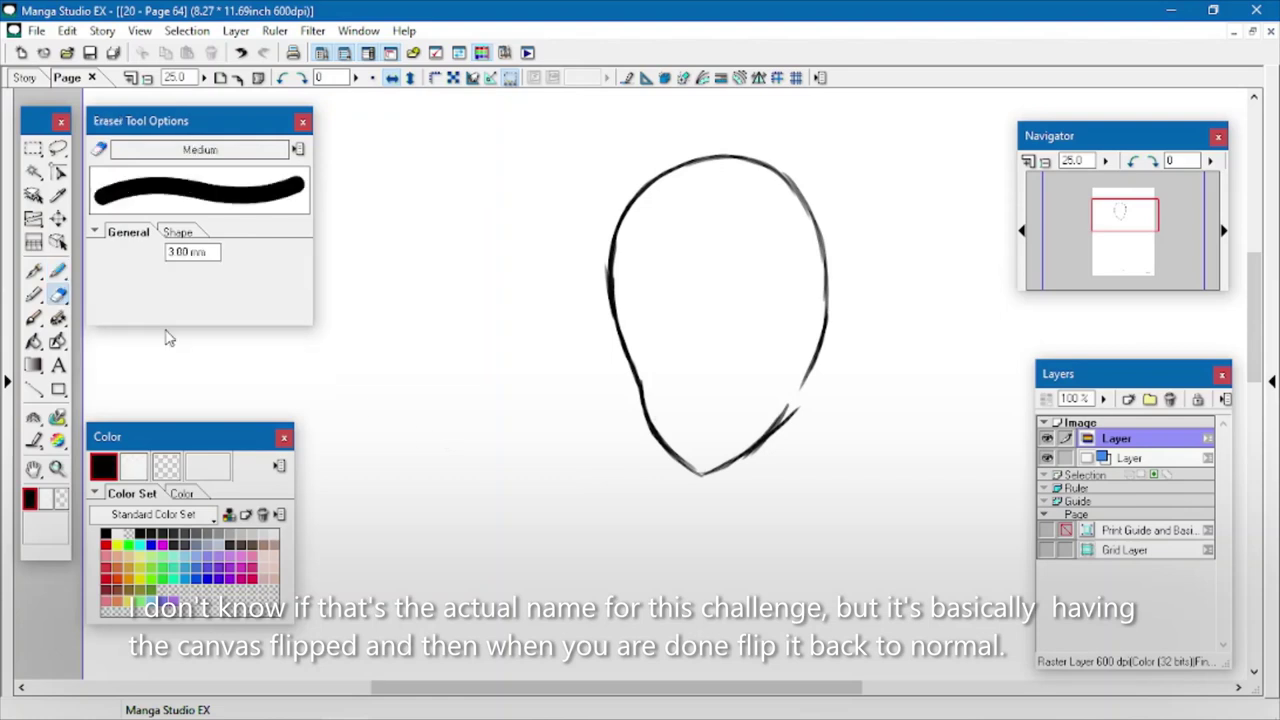
- Add a new Color (32 bits) raster layer above the head sketch
{"action": "left_click", "coordinate": [1128, 399]}
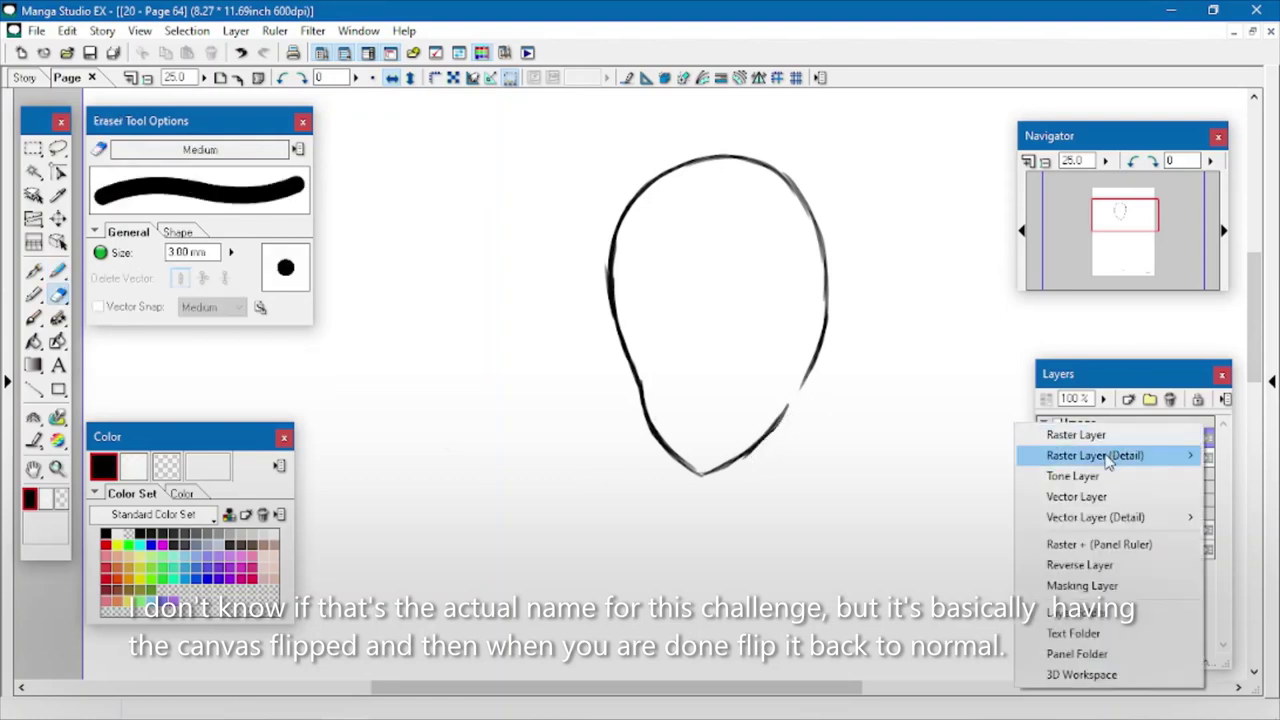
{"action": "mouse_move", "coordinate": [1108, 459]}
{"action": "left_click", "coordinate": [846, 581]}
- Sketch the neck and both sloping shoulders below the head with the Hard pencil
{"action": "left_click", "coordinate": [59, 272]}
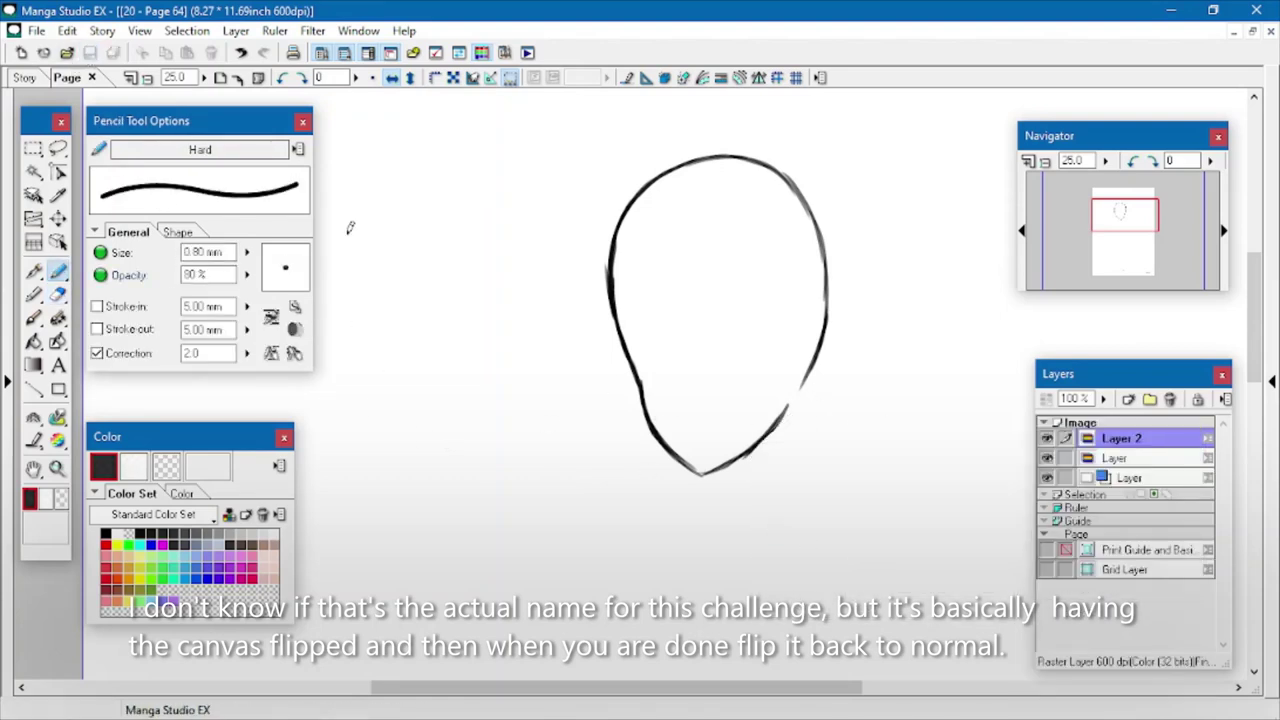
{"action": "left_click_drag", "start_coordinate": [810, 378], "coordinate": [791, 460]}
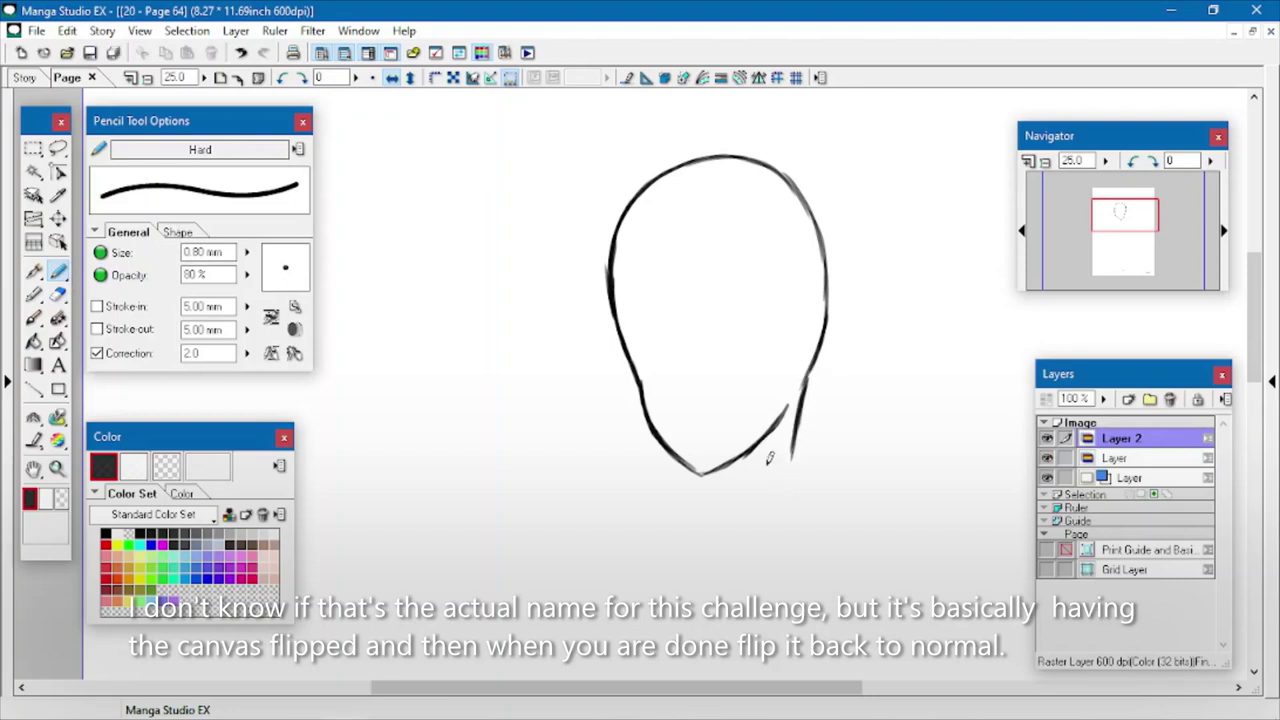
{"action": "mouse_move", "coordinate": [727, 490]}
{"action": "left_mouse_down"}
{"action": "mouse_move", "coordinate": [595, 578]}
{"action": "mouse_move", "coordinate": [622, 528]}
{"action": "mouse_move", "coordinate": [714, 505]}
{"action": "left_mouse_up"}
{"action": "mouse_move", "coordinate": [806, 372]}
{"action": "left_mouse_down"}
{"action": "mouse_move", "coordinate": [818, 494]}
{"action": "mouse_move", "coordinate": [803, 467]}
{"action": "mouse_move", "coordinate": [857, 503]}
{"action": "mouse_move", "coordinate": [900, 576]}
{"action": "left_mouse_up"}
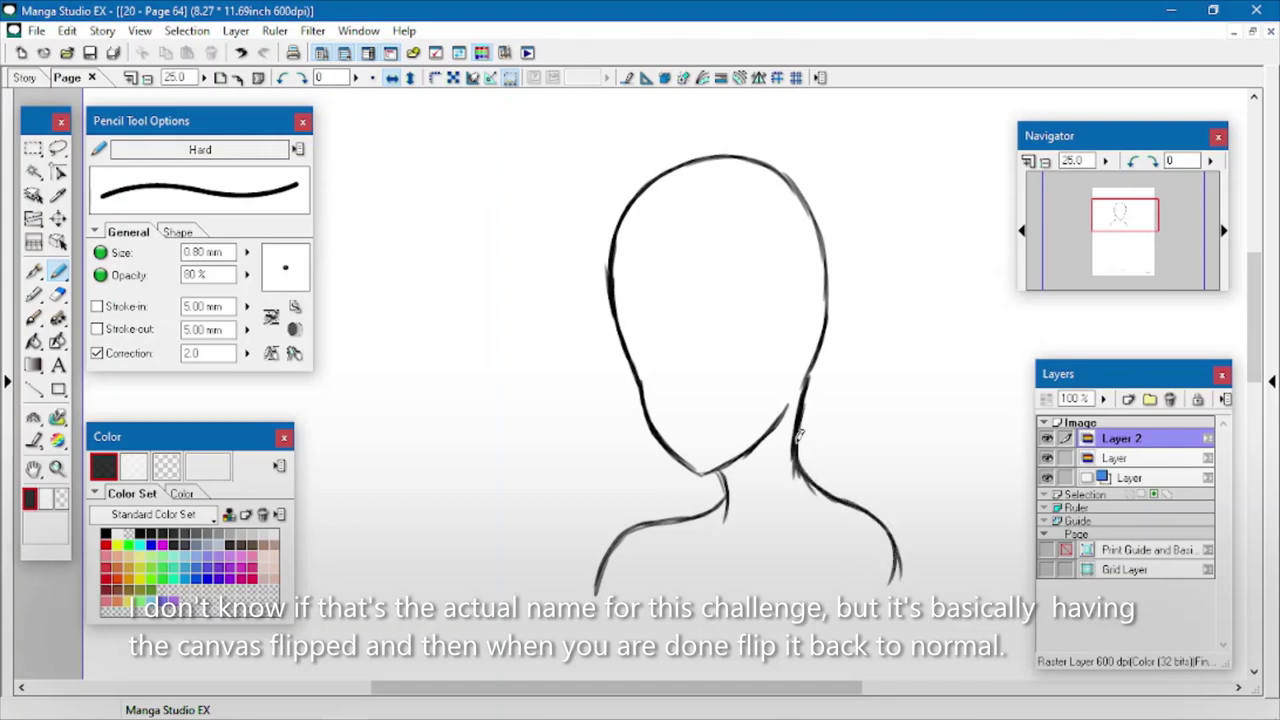
{"action": "mouse_move", "coordinate": [800, 436]}
{"action": "left_mouse_down"}
{"action": "mouse_move", "coordinate": [815, 350]}
{"action": "mouse_move", "coordinate": [800, 480]}
{"action": "mouse_move", "coordinate": [862, 508]}
{"action": "mouse_move", "coordinate": [898, 545]}
{"action": "mouse_move", "coordinate": [903, 617]}
{"action": "left_mouse_up"}
- Erase the overlapping stray lines along the right side of the neck and the right shoulder
{"action": "key", "text": "e"}
{"action": "left_click_drag", "start_coordinate": [798, 364], "coordinate": [793, 485]}
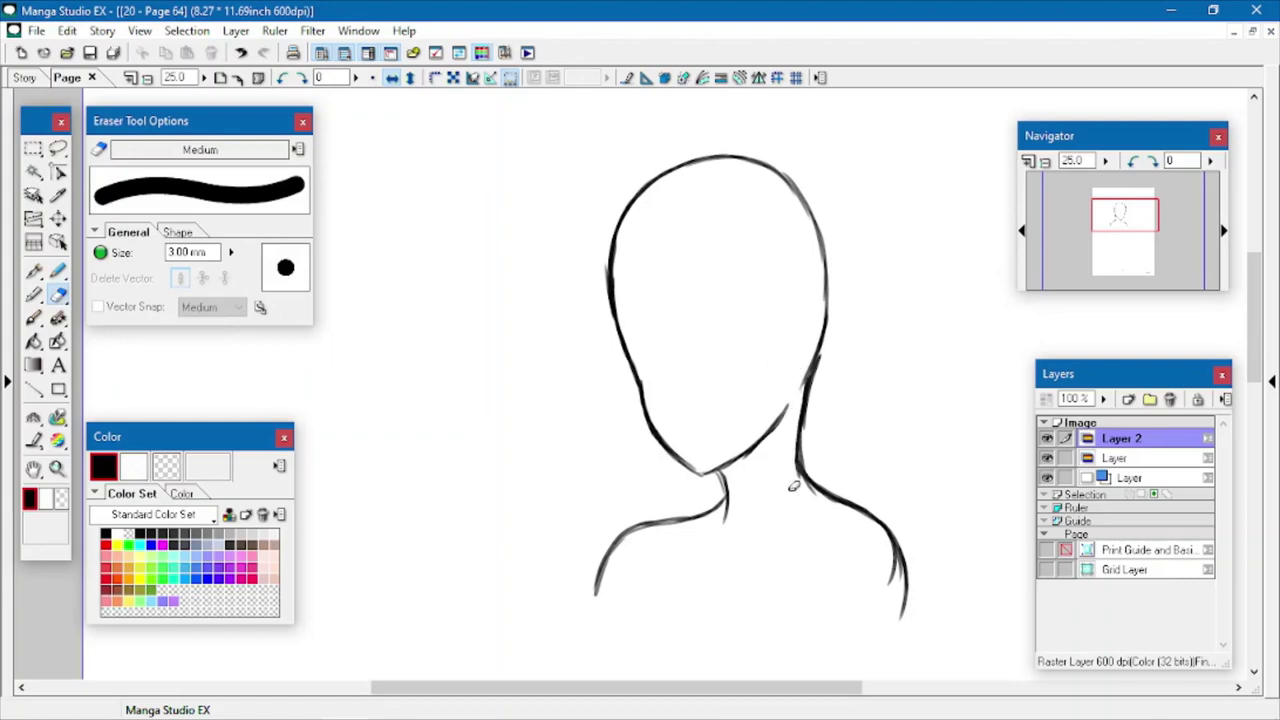
{"action": "left_click_drag", "start_coordinate": [886, 540], "coordinate": [898, 588]}
{"action": "key", "text": "p"}
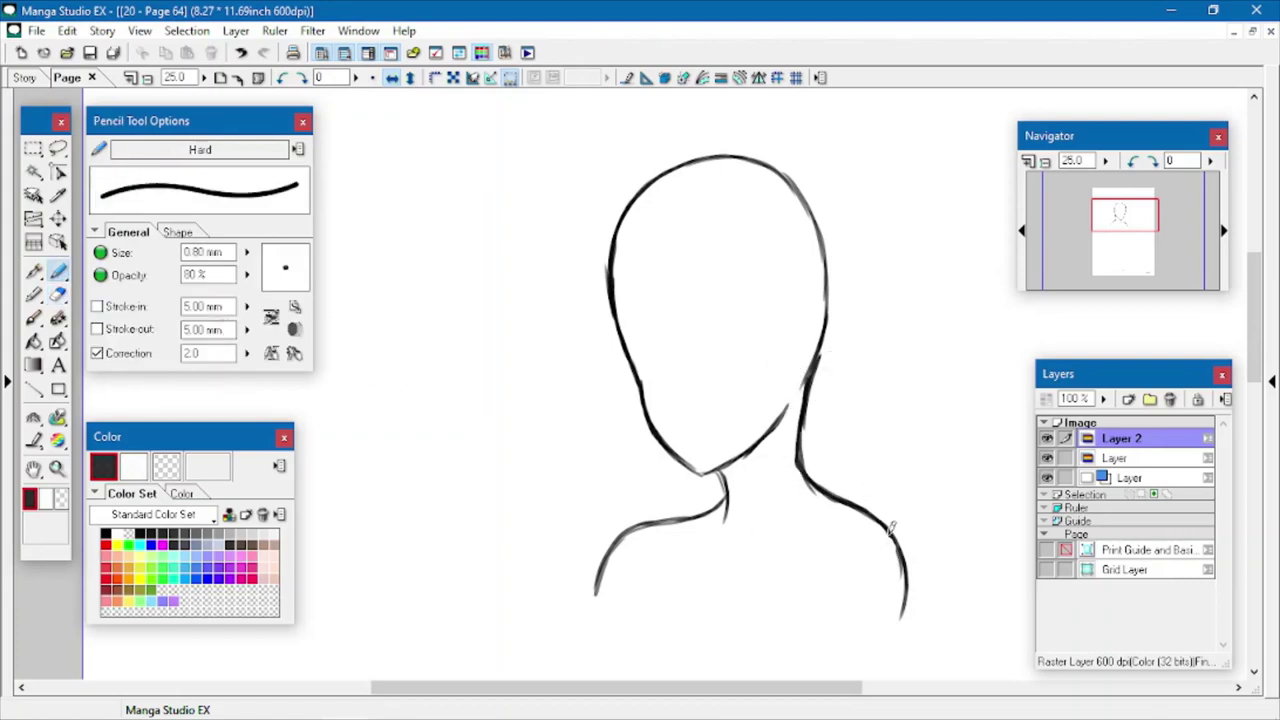
- Merge the neck and shoulders layer into the head layer below it
{"action": "right_click", "coordinate": [1117, 437]}
{"action": "left_click", "coordinate": [1086, 278]}
- Add a new Color (32 bits) raster layer above the merged sketch and save the page
{"action": "right_click", "coordinate": [1108, 424]}
{"action": "mouse_move", "coordinate": [1062, 460]}
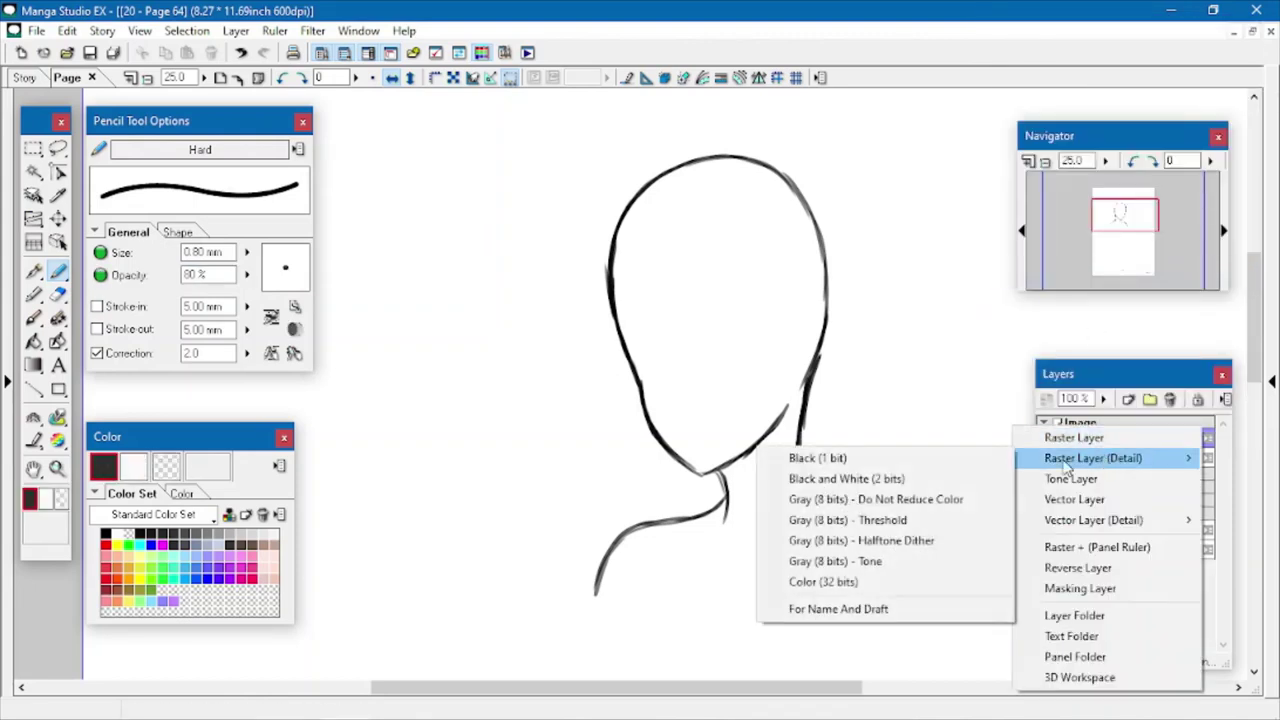
{"action": "left_click", "coordinate": [878, 582]}
{"action": "left_click", "coordinate": [90, 54]}
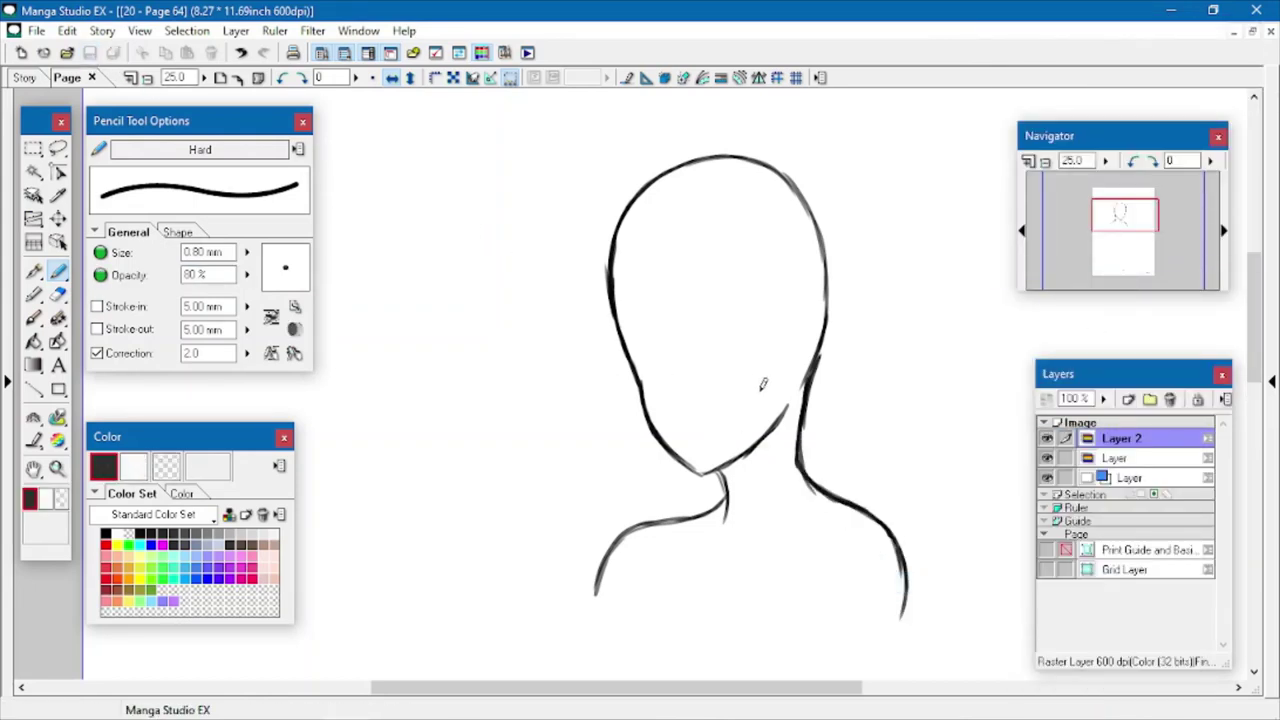
- Sketch the nose with short strokes and draw the upper lash lines of both eyes
{"action": "left_click_drag", "start_coordinate": [666, 410], "coordinate": [675, 421]}
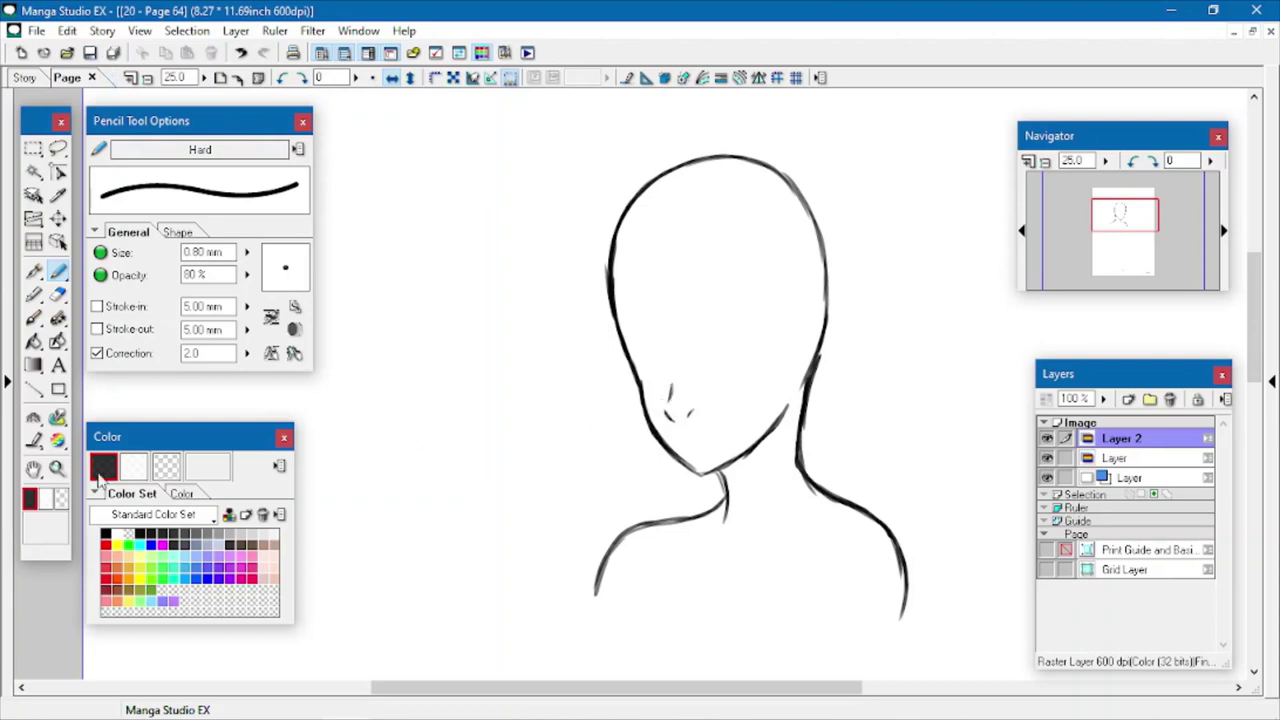
{"action": "left_click", "coordinate": [703, 366]}
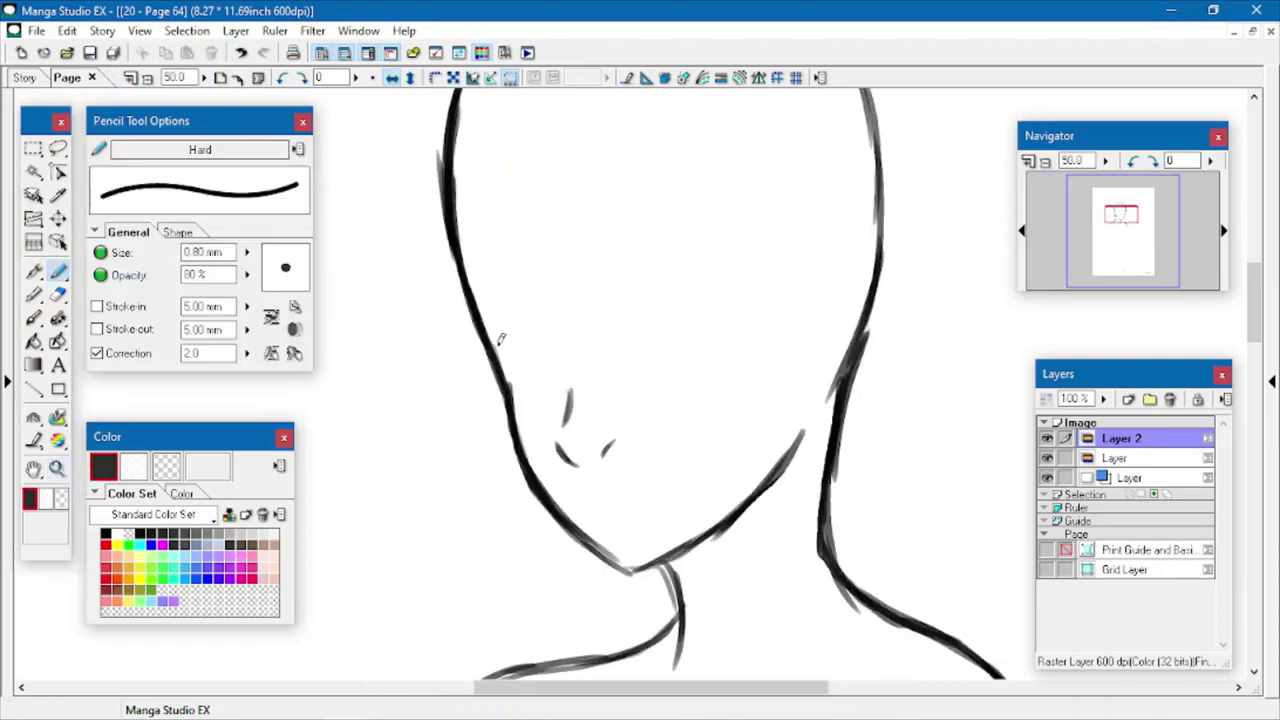
{"action": "left_click_drag", "start_coordinate": [504, 340], "coordinate": [548, 342]}
{"action": "mouse_move", "coordinate": [632, 318]}
{"action": "left_mouse_down"}
{"action": "mouse_move", "coordinate": [727, 302]}
{"action": "mouse_move", "coordinate": [712, 301]}
{"action": "mouse_move", "coordinate": [730, 305]}
{"action": "mouse_move", "coordinate": [725, 341]}
{"action": "left_mouse_up"}
{"action": "mouse_move", "coordinate": [640, 315]}
{"action": "left_mouse_down"}
{"action": "mouse_move", "coordinate": [735, 310]}
{"action": "mouse_move", "coordinate": [717, 327]}
{"action": "mouse_move", "coordinate": [690, 296]}
{"action": "mouse_move", "coordinate": [741, 301]}
{"action": "mouse_move", "coordinate": [733, 329]}
{"action": "mouse_move", "coordinate": [708, 340]}
{"action": "mouse_move", "coordinate": [626, 334]}
{"action": "left_mouse_up"}
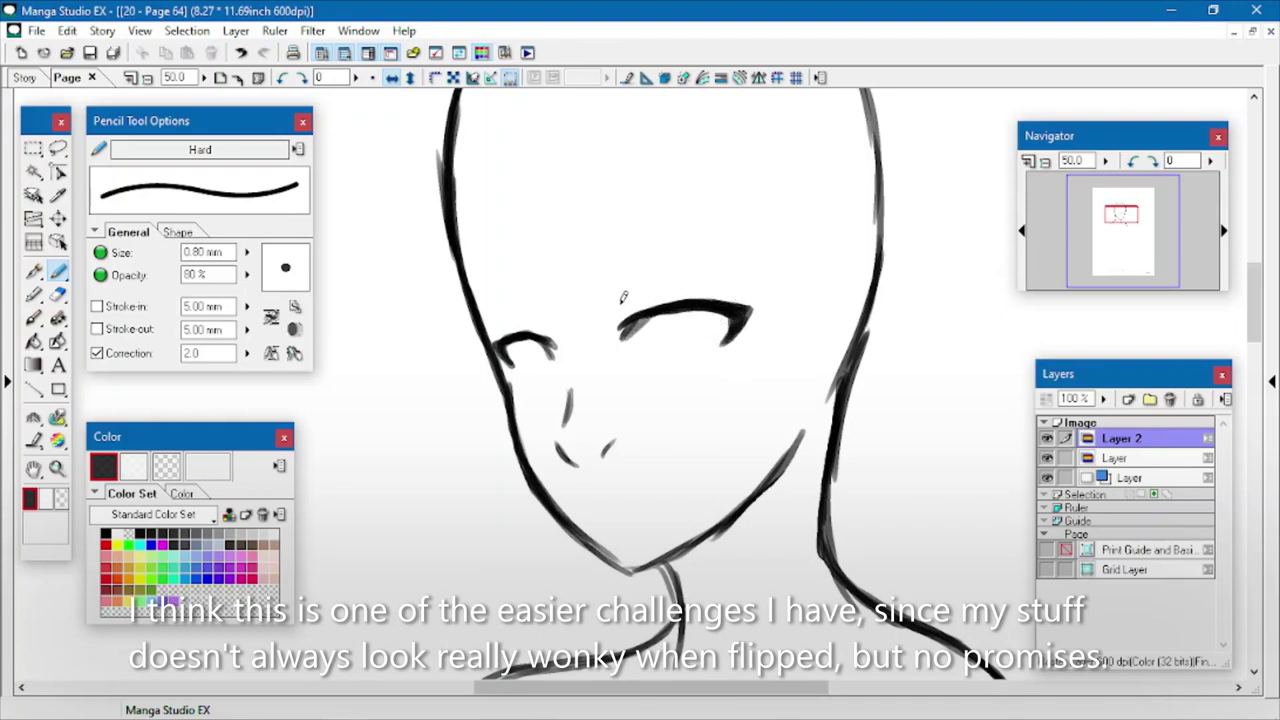
- Add both eyebrows, complete the eyes with irises and lower lashes, and save the page
{"action": "left_click_drag", "start_coordinate": [596, 265], "coordinate": [712, 251]}
{"action": "left_click_drag", "start_coordinate": [488, 306], "coordinate": [532, 283]}
{"action": "mouse_move", "coordinate": [530, 342]}
{"action": "left_mouse_down"}
{"action": "mouse_move", "coordinate": [534, 363]}
{"action": "mouse_move", "coordinate": [530, 336]}
{"action": "left_mouse_up"}
{"action": "mouse_move", "coordinate": [676, 326]}
{"action": "left_mouse_down"}
{"action": "mouse_move", "coordinate": [704, 341]}
{"action": "mouse_move", "coordinate": [674, 346]}
{"action": "left_mouse_up"}
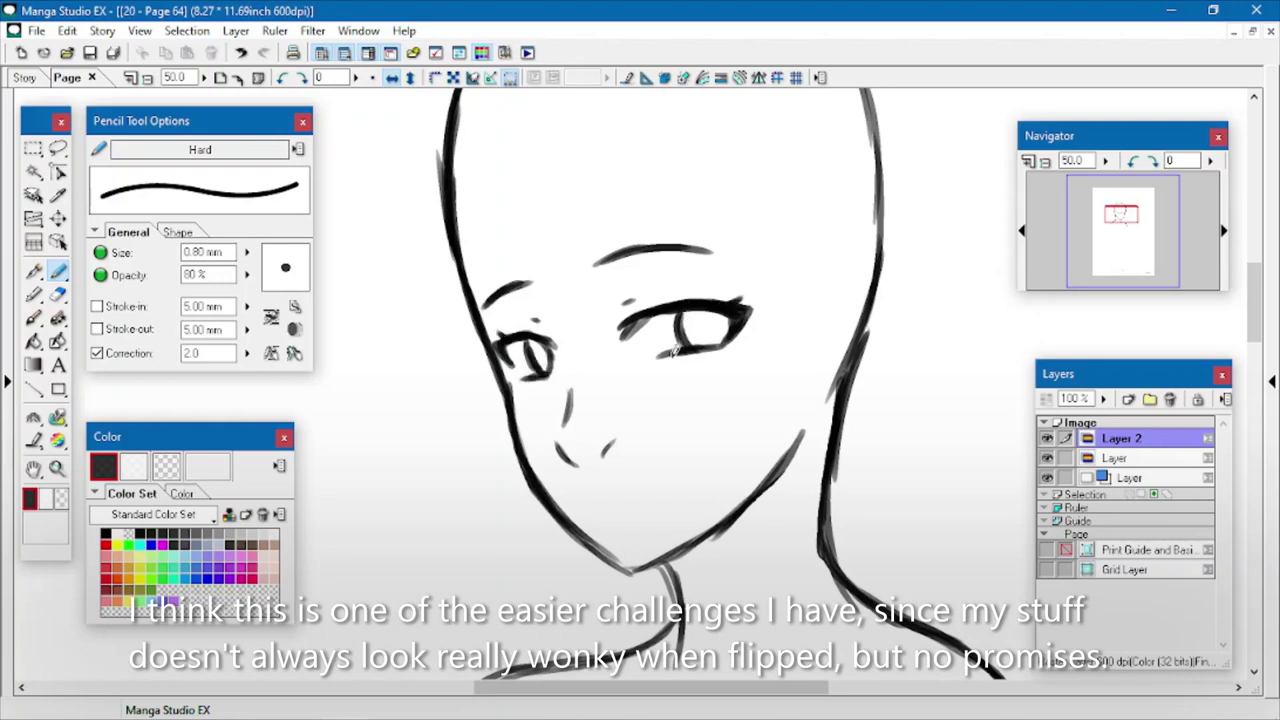
{"action": "left_click_drag", "start_coordinate": [744, 334], "coordinate": [714, 352]}
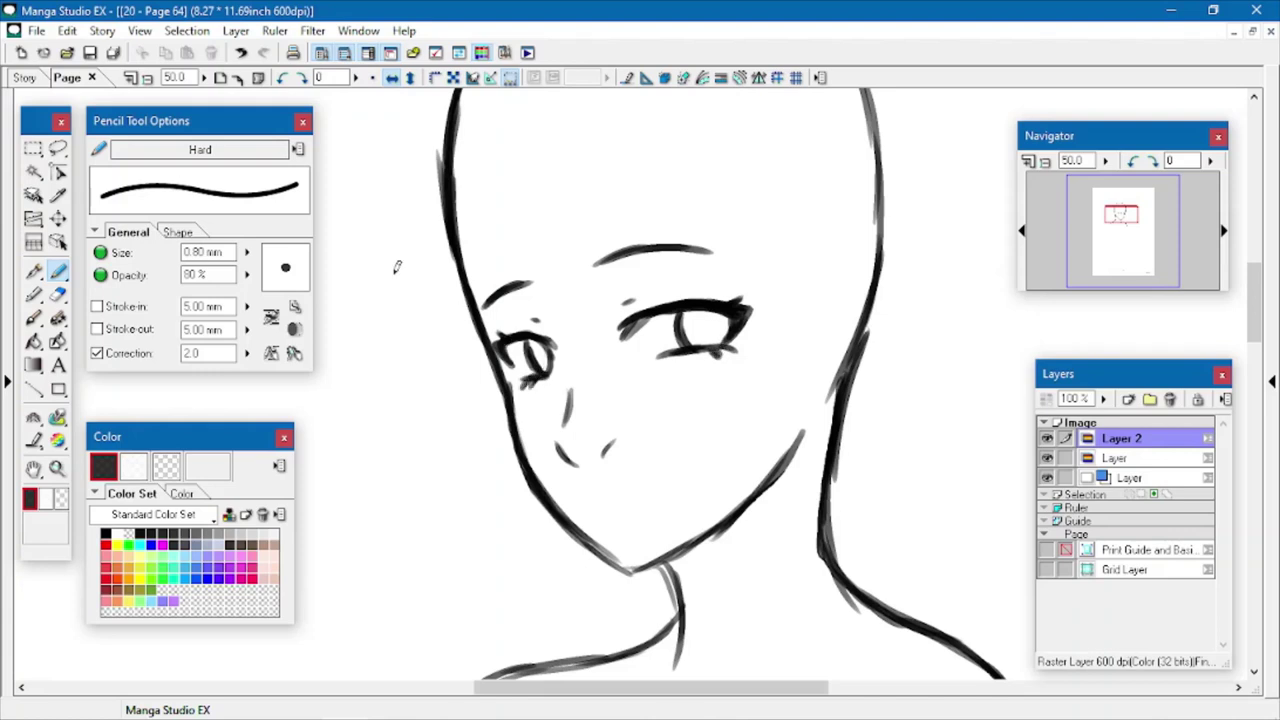
{"action": "left_click", "coordinate": [89, 52]}
- Draw the curved ear outline at the right side of the head, level with the eyes
{"action": "mouse_move", "coordinate": [793, 275]}
{"action": "left_mouse_down"}
{"action": "mouse_move", "coordinate": [829, 244]}
{"action": "mouse_move", "coordinate": [872, 266]}
{"action": "mouse_move", "coordinate": [836, 394]}
{"action": "mouse_move", "coordinate": [810, 401]}
{"action": "left_mouse_up"}
{"action": "left_click_drag", "start_coordinate": [848, 384], "coordinate": [865, 343]}
{"action": "mouse_move", "coordinate": [797, 271]}
{"action": "left_mouse_down"}
{"action": "mouse_move", "coordinate": [846, 241]}
{"action": "mouse_move", "coordinate": [882, 284]}
{"action": "mouse_move", "coordinate": [857, 373]}
{"action": "left_mouse_up"}
- Lasso the larger right eye with its eyebrow and shift them slightly up and toward the nose
{"action": "left_click", "coordinate": [60, 149]}
{"action": "mouse_move", "coordinate": [613, 197]}
{"action": "left_mouse_down"}
{"action": "mouse_move", "coordinate": [568, 262]}
{"action": "mouse_move", "coordinate": [760, 257]}
{"action": "mouse_move", "coordinate": [598, 210]}
{"action": "left_mouse_up"}
{"action": "left_click", "coordinate": [744, 378]}
{"action": "mouse_move", "coordinate": [692, 337]}
{"action": "left_mouse_down"}
{"action": "mouse_move", "coordinate": [680, 330]}
{"action": "mouse_move", "coordinate": [746, 344]}
{"action": "left_mouse_up"}
{"action": "left_click_drag", "start_coordinate": [660, 293], "coordinate": [654, 287]}
{"action": "left_click", "coordinate": [125, 477]}
- Lasso the ear, move it slightly inward and down with the transform, and clear the selection
{"action": "mouse_move", "coordinate": [762, 192]}
{"action": "left_mouse_down"}
{"action": "mouse_move", "coordinate": [905, 440]}
{"action": "mouse_move", "coordinate": [880, 420]}
{"action": "left_mouse_up"}
{"action": "key", "text": "ctrl+t"}
{"action": "left_click", "coordinate": [176, 476]}
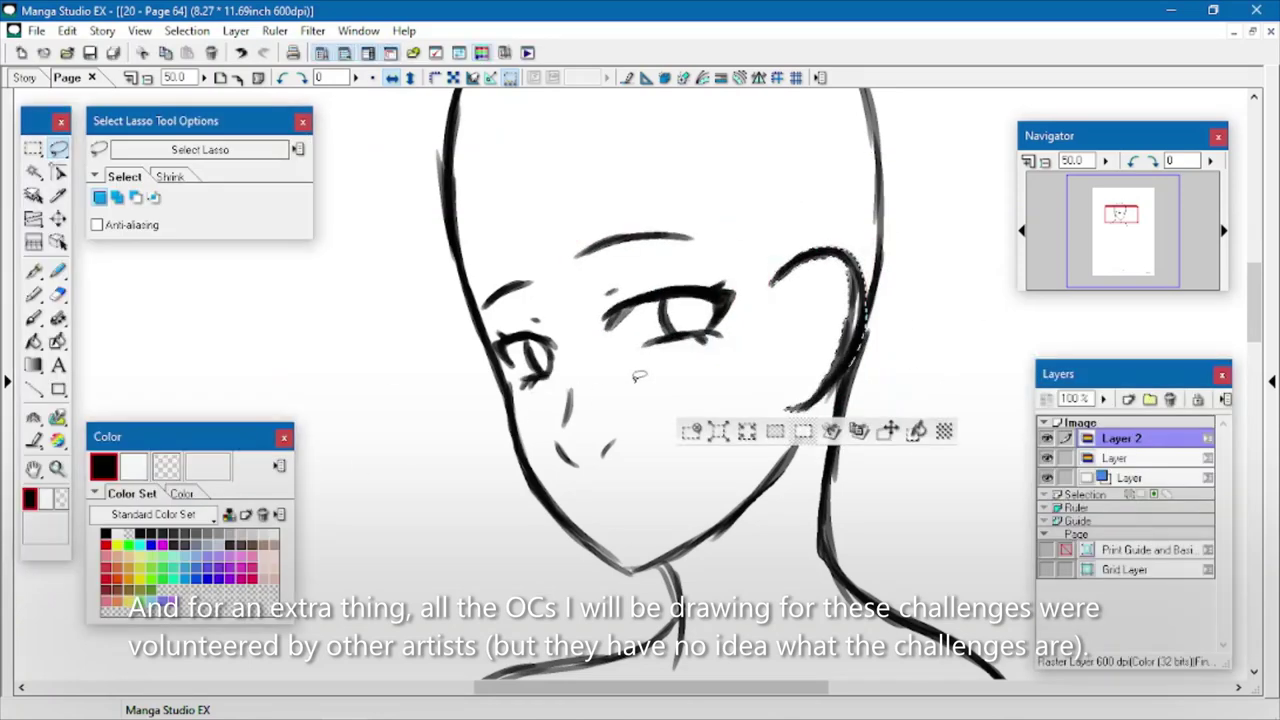
{"action": "key", "text": "ctrl+d"}
- Sketch the slightly smiling mouth with a short lower-lip stroke above the chin, saving the page
{"action": "key", "text": "p"}
{"action": "left_click_drag", "start_coordinate": [578, 512], "coordinate": [596, 510]}
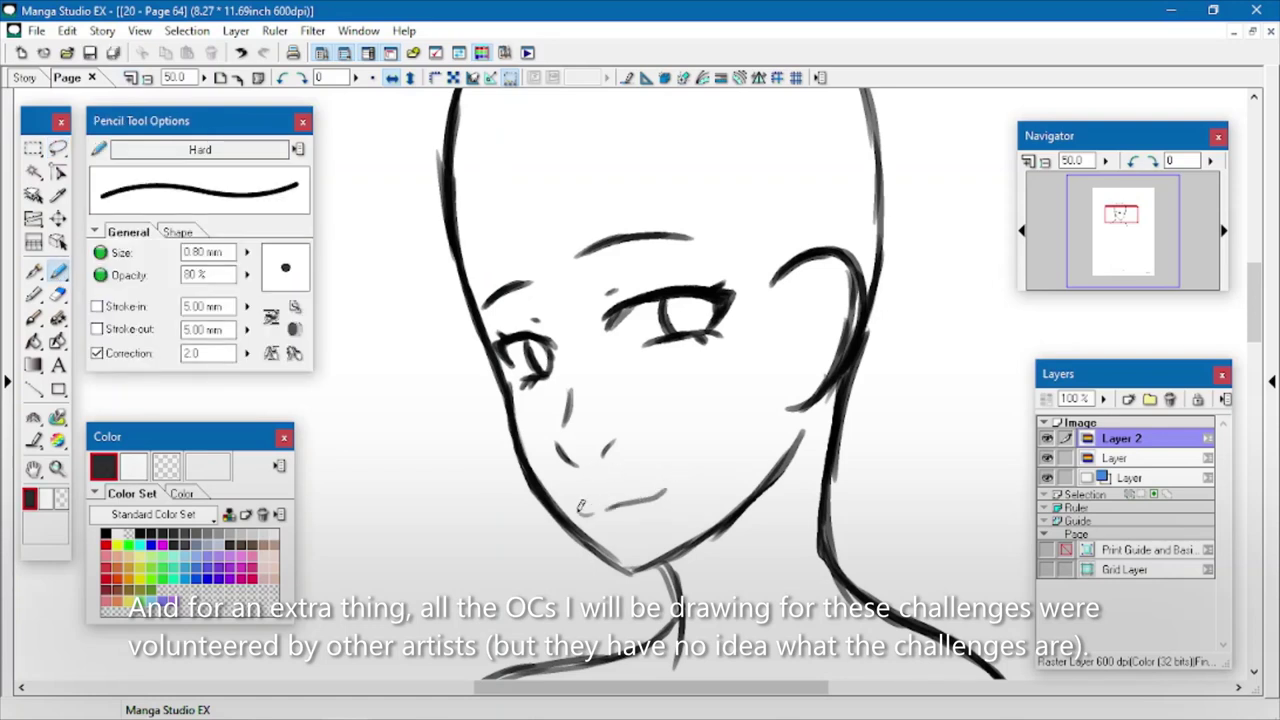
{"action": "key", "text": "ctrl+s"}
{"action": "left_click_drag", "start_coordinate": [606, 518], "coordinate": [612, 524]}
- Add a new Color (32 bits) raster layer above the facial features for the hair
{"action": "left_click", "coordinate": [1128, 399]}
{"action": "mouse_move", "coordinate": [1106, 458]}
{"action": "left_click", "coordinate": [880, 581]}
- Sketch pointed bangs falling across the forehead over the eyebrows
{"action": "left_click", "coordinate": [147, 79]}
{"action": "left_click", "coordinate": [147, 79]}
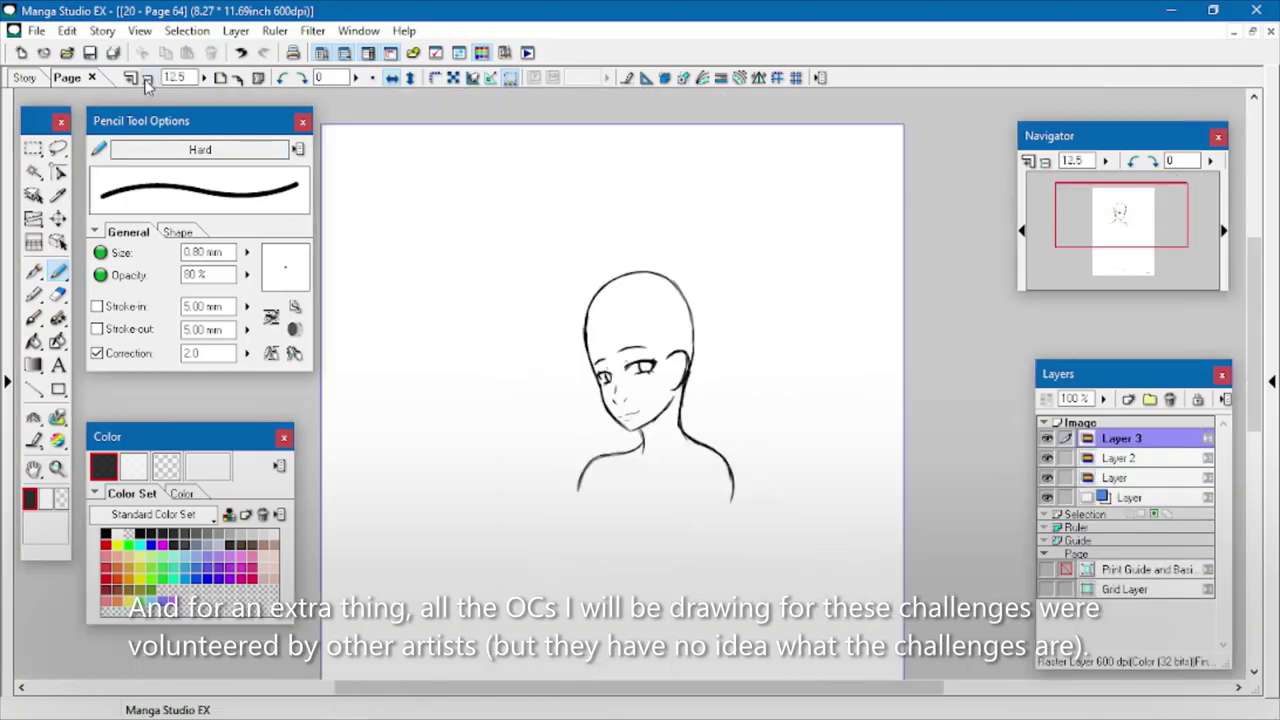
{"action": "left_click", "coordinate": [131, 79]}
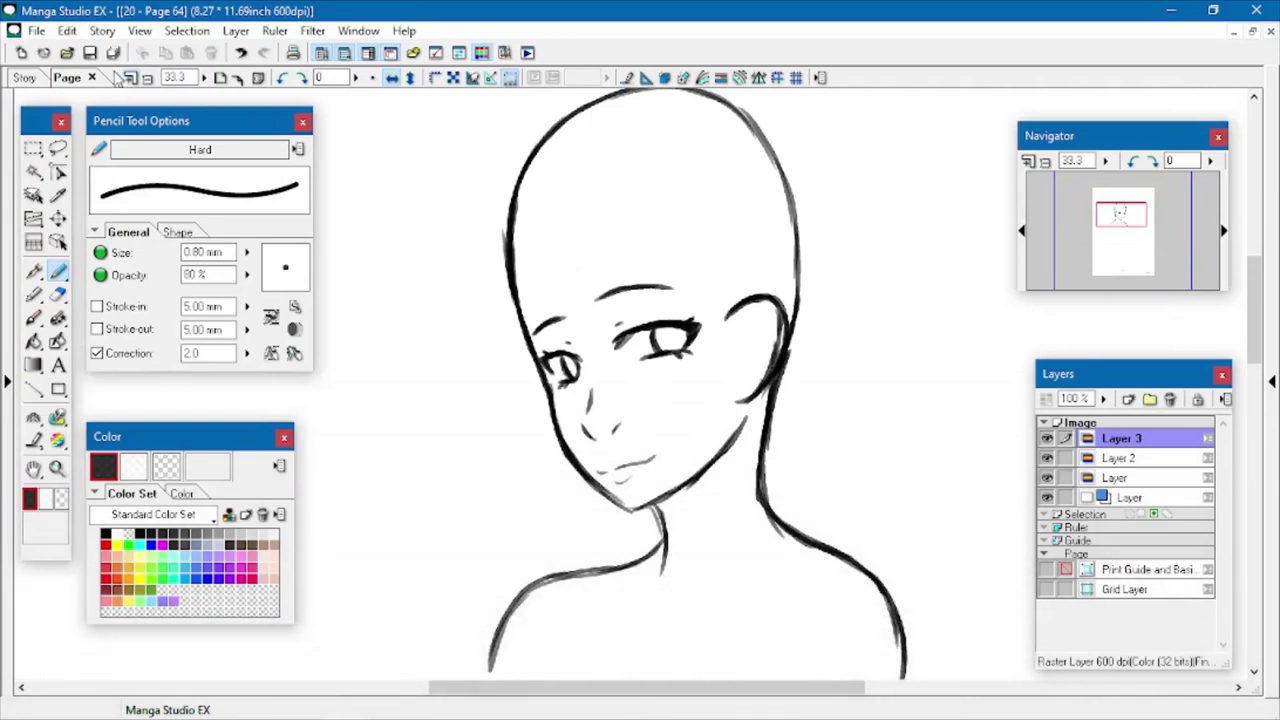
{"action": "scroll", "coordinate": [1065, 304], "scroll_direction": "up", "scroll_amount": 2}
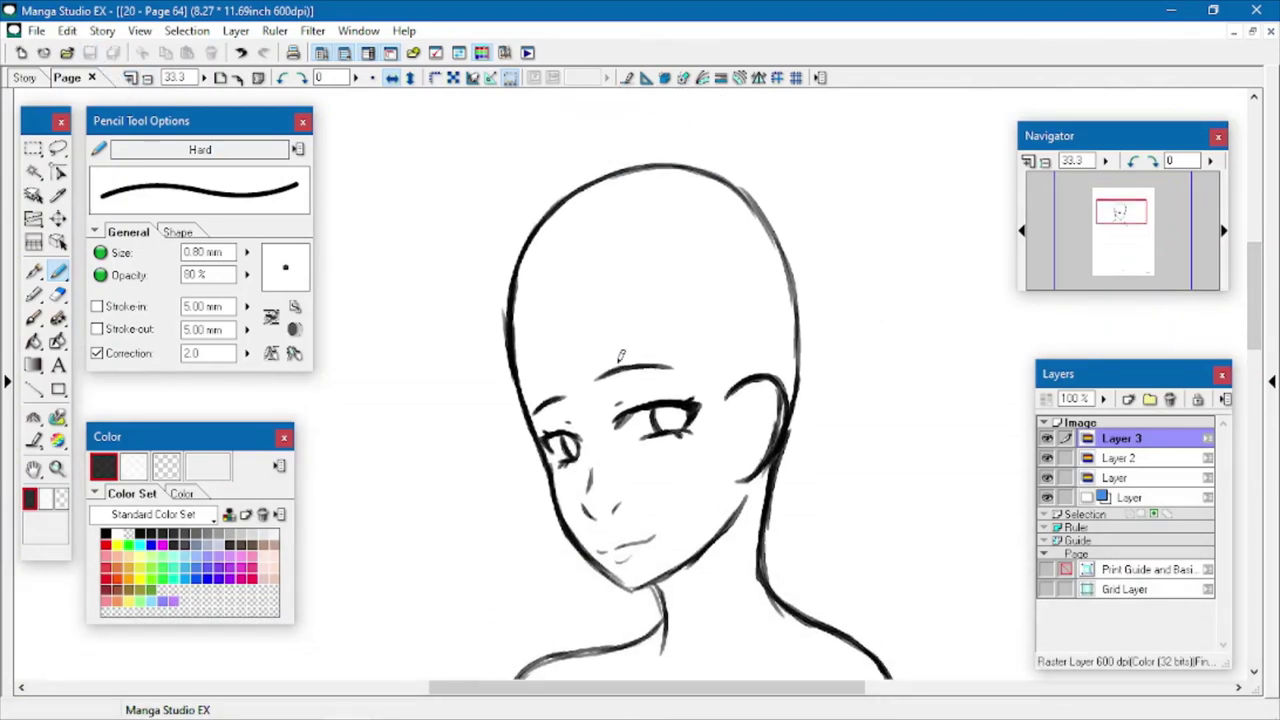
{"action": "mouse_move", "coordinate": [602, 356]}
{"action": "left_mouse_down"}
{"action": "mouse_move", "coordinate": [593, 438]}
{"action": "mouse_move", "coordinate": [635, 356]}
{"action": "mouse_move", "coordinate": [638, 314]}
{"action": "left_mouse_up"}
{"action": "mouse_move", "coordinate": [586, 328]}
{"action": "left_mouse_down"}
{"action": "mouse_move", "coordinate": [603, 352]}
{"action": "mouse_move", "coordinate": [601, 410]}
{"action": "left_mouse_up"}
{"action": "left_click_drag", "start_coordinate": [540, 322], "coordinate": [552, 416]}
{"action": "mouse_move", "coordinate": [552, 372]}
{"action": "left_mouse_down"}
{"action": "mouse_move", "coordinate": [576, 412]}
{"action": "mouse_move", "coordinate": [589, 327]}
{"action": "mouse_move", "coordinate": [604, 369]}
{"action": "mouse_move", "coordinate": [554, 381]}
{"action": "mouse_move", "coordinate": [580, 426]}
{"action": "mouse_move", "coordinate": [571, 409]}
{"action": "mouse_move", "coordinate": [662, 368]}
{"action": "left_mouse_up"}
{"action": "left_click_drag", "start_coordinate": [678, 306], "coordinate": [677, 372]}
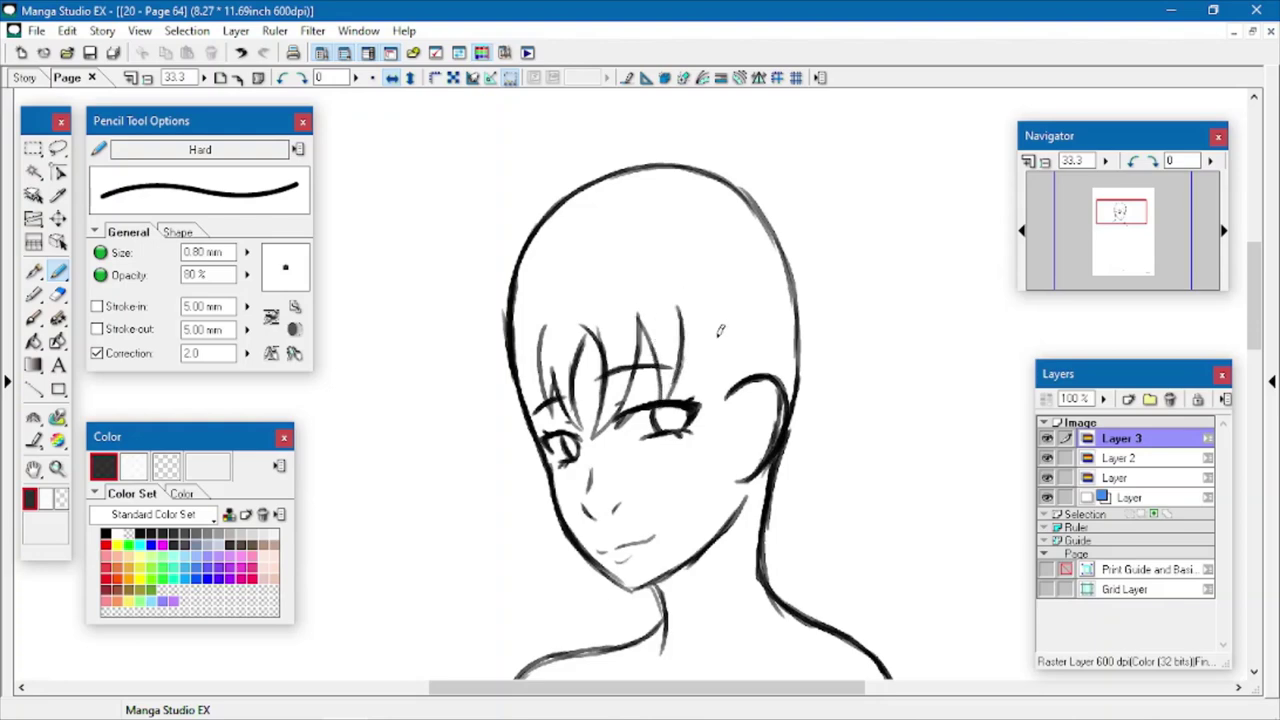
- Finish the fringe with a long curved lock at the right temple and strands along the left side of the face
{"action": "left_click_drag", "start_coordinate": [680, 309], "coordinate": [711, 414]}
{"action": "mouse_move", "coordinate": [711, 414]}
{"action": "left_mouse_down"}
{"action": "mouse_move", "coordinate": [731, 352]}
{"action": "mouse_move", "coordinate": [697, 260]}
{"action": "left_mouse_up"}
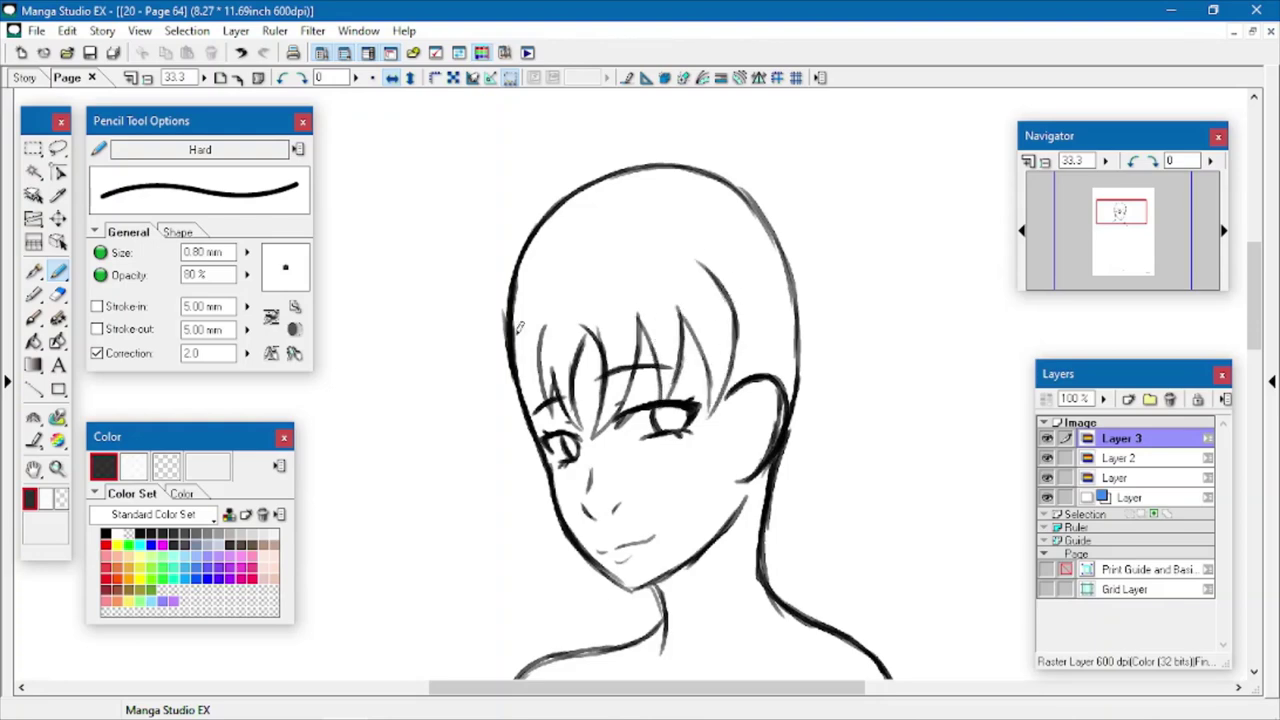
{"action": "left_click_drag", "start_coordinate": [516, 333], "coordinate": [536, 412]}
{"action": "mouse_move", "coordinate": [535, 273]}
{"action": "left_mouse_down"}
{"action": "mouse_move", "coordinate": [506, 371]}
{"action": "mouse_move", "coordinate": [525, 433]}
{"action": "left_mouse_up"}
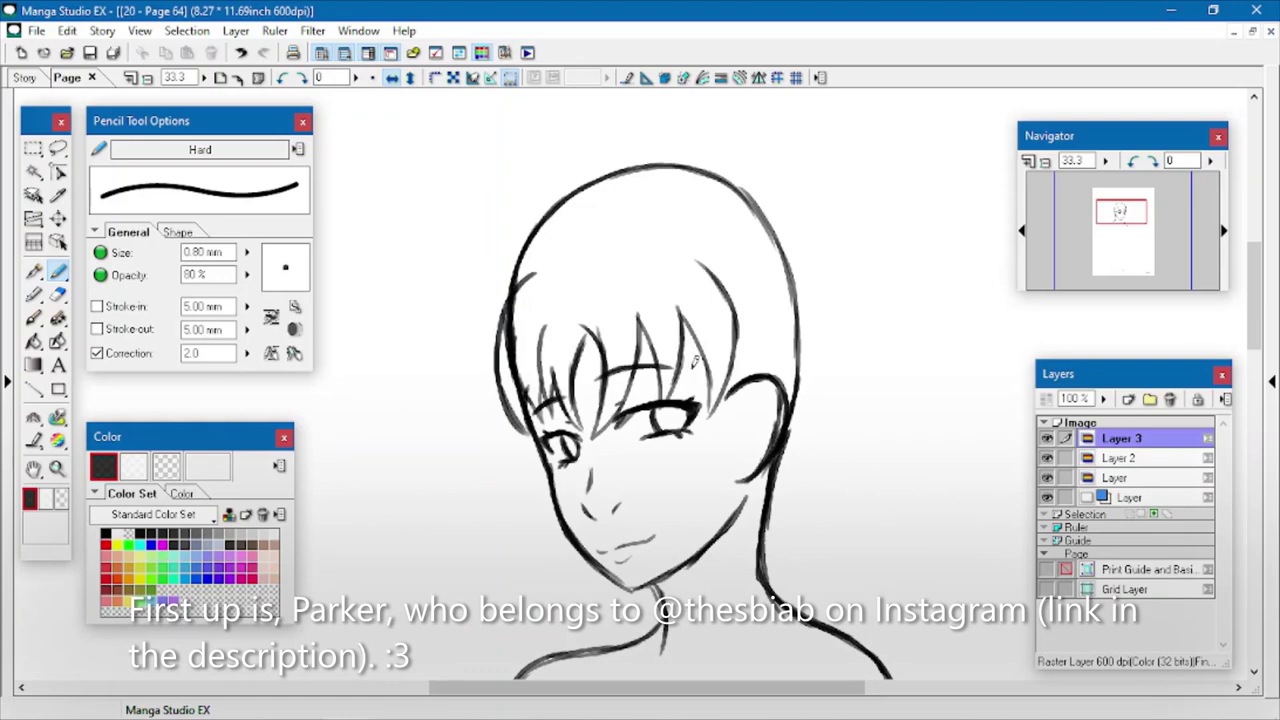
- Draw the long side locks hanging in front of the ear down to the jaw
{"action": "left_click_drag", "start_coordinate": [728, 372], "coordinate": [688, 478]}
{"action": "left_click_drag", "start_coordinate": [724, 440], "coordinate": [752, 560]}
{"action": "left_click_drag", "start_coordinate": [740, 462], "coordinate": [750, 556]}
{"action": "left_click_drag", "start_coordinate": [762, 380], "coordinate": [738, 505]}
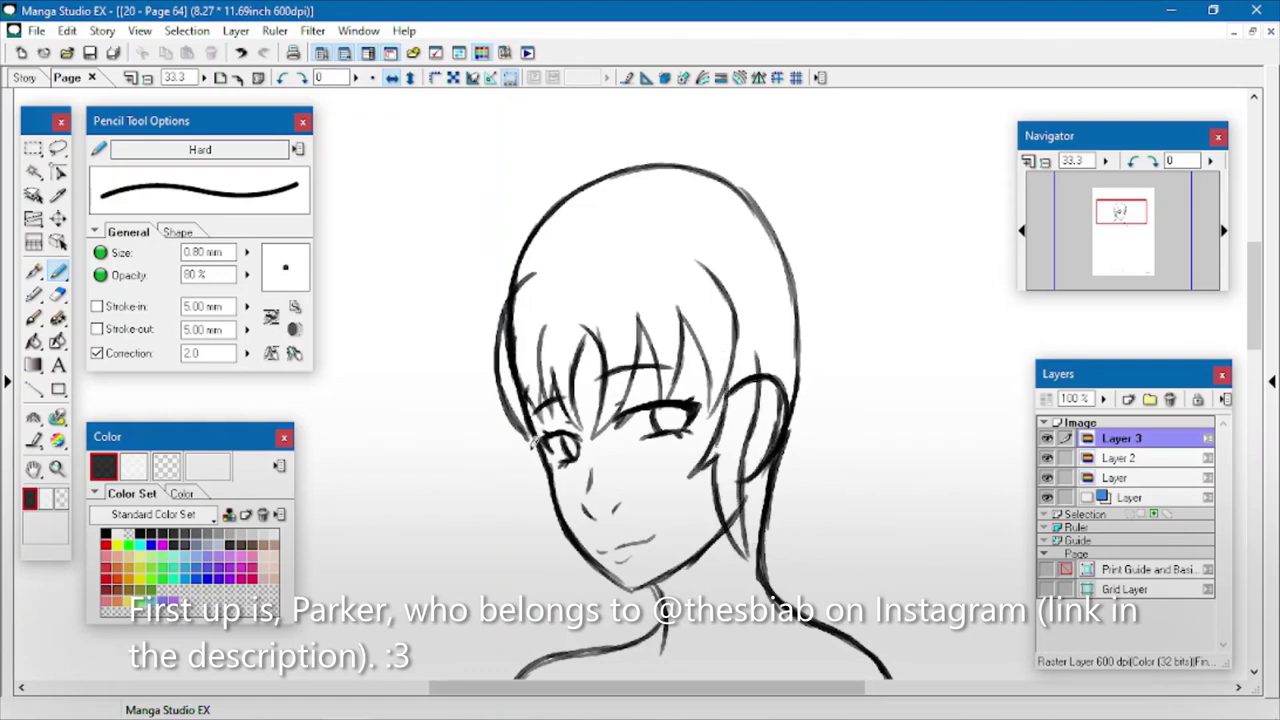
- Draw a long tapered lock along the left cheek, ending near the chin
{"action": "left_click_drag", "start_coordinate": [534, 442], "coordinate": [568, 568]}
{"action": "left_click_drag", "start_coordinate": [548, 512], "coordinate": [584, 578]}
{"action": "left_click_drag", "start_coordinate": [548, 446], "coordinate": [587, 570]}
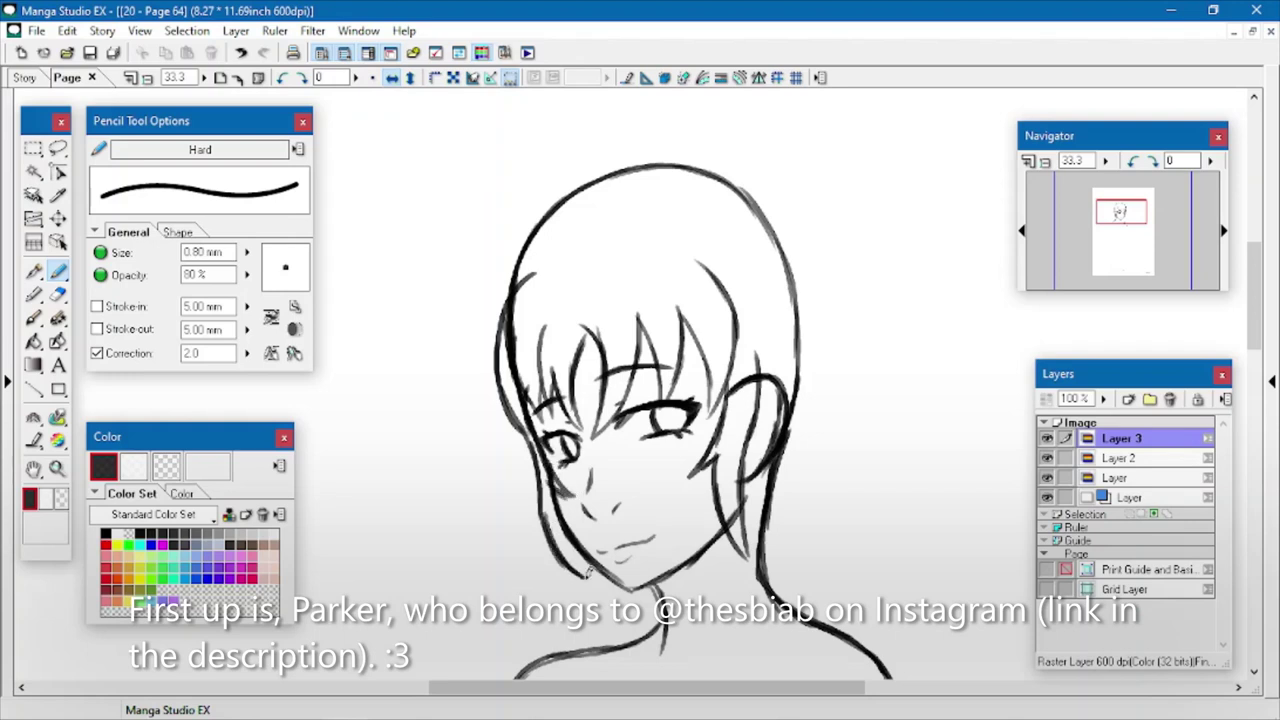
- Outline the outer hair from the crown down the left side of the head with flicked-out tips
{"action": "left_click_drag", "start_coordinate": [648, 154], "coordinate": [576, 146]}
{"action": "mouse_move", "coordinate": [576, 146]}
{"action": "left_mouse_down"}
{"action": "mouse_move", "coordinate": [598, 174]}
{"action": "mouse_move", "coordinate": [480, 252]}
{"action": "left_mouse_up"}
{"action": "mouse_move", "coordinate": [480, 252]}
{"action": "left_mouse_down"}
{"action": "mouse_move", "coordinate": [512, 260]}
{"action": "mouse_move", "coordinate": [466, 404]}
{"action": "left_mouse_up"}
{"action": "left_click_drag", "start_coordinate": [494, 340], "coordinate": [470, 408]}
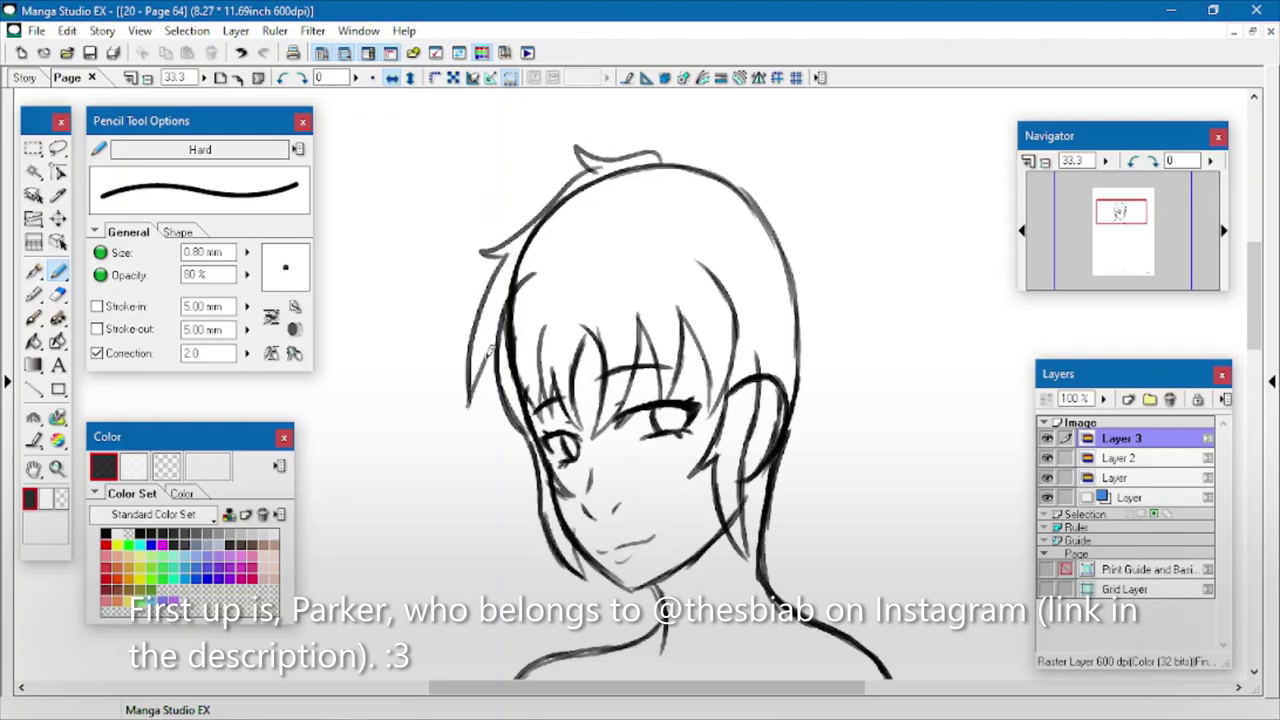
- Continue the left hair outline down to jaw level and close it with pointed ends below the chin
{"action": "left_click_drag", "start_coordinate": [490, 348], "coordinate": [480, 484]}
{"action": "mouse_move", "coordinate": [494, 446]}
{"action": "left_mouse_down"}
{"action": "mouse_move", "coordinate": [462, 494]}
{"action": "mouse_move", "coordinate": [488, 594]}
{"action": "left_mouse_up"}
{"action": "left_click_drag", "start_coordinate": [504, 544], "coordinate": [492, 600]}
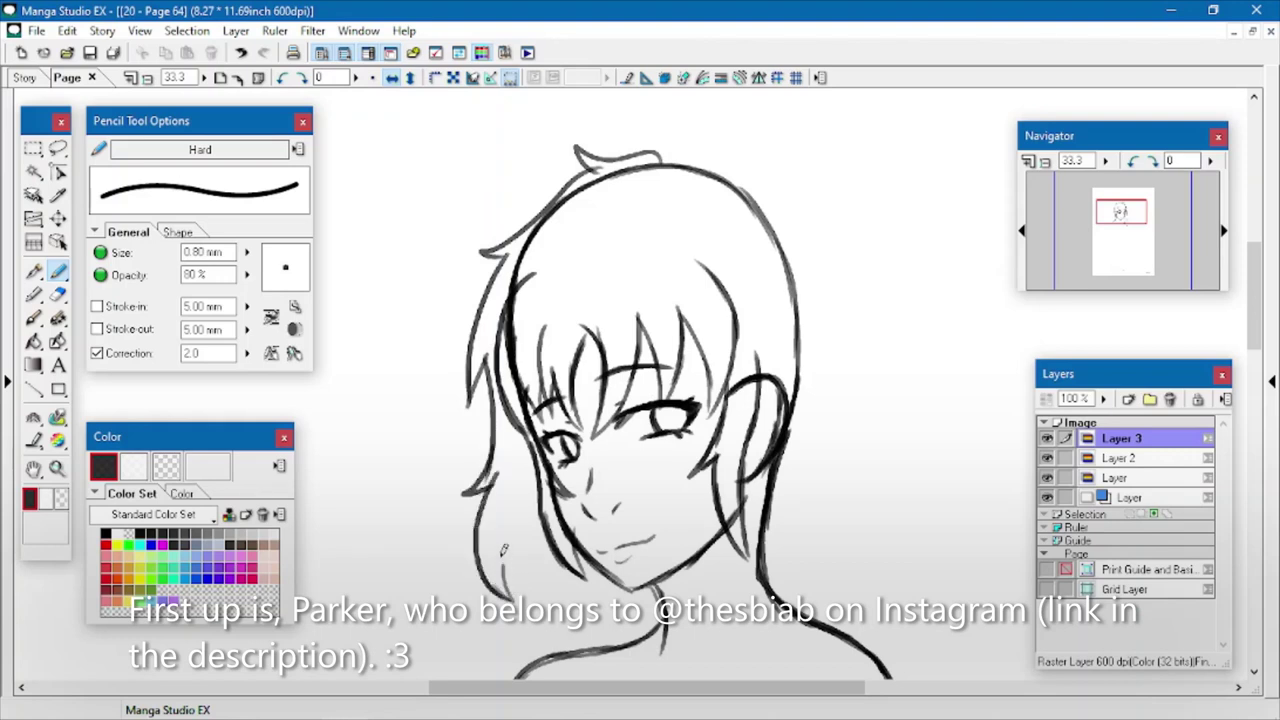
{"action": "mouse_move", "coordinate": [520, 514]}
{"action": "left_mouse_down"}
{"action": "mouse_move", "coordinate": [502, 590]}
{"action": "mouse_move", "coordinate": [612, 616]}
{"action": "mouse_move", "coordinate": [658, 607]}
{"action": "left_mouse_up"}
{"action": "left_click_drag", "start_coordinate": [503, 548], "coordinate": [514, 503]}
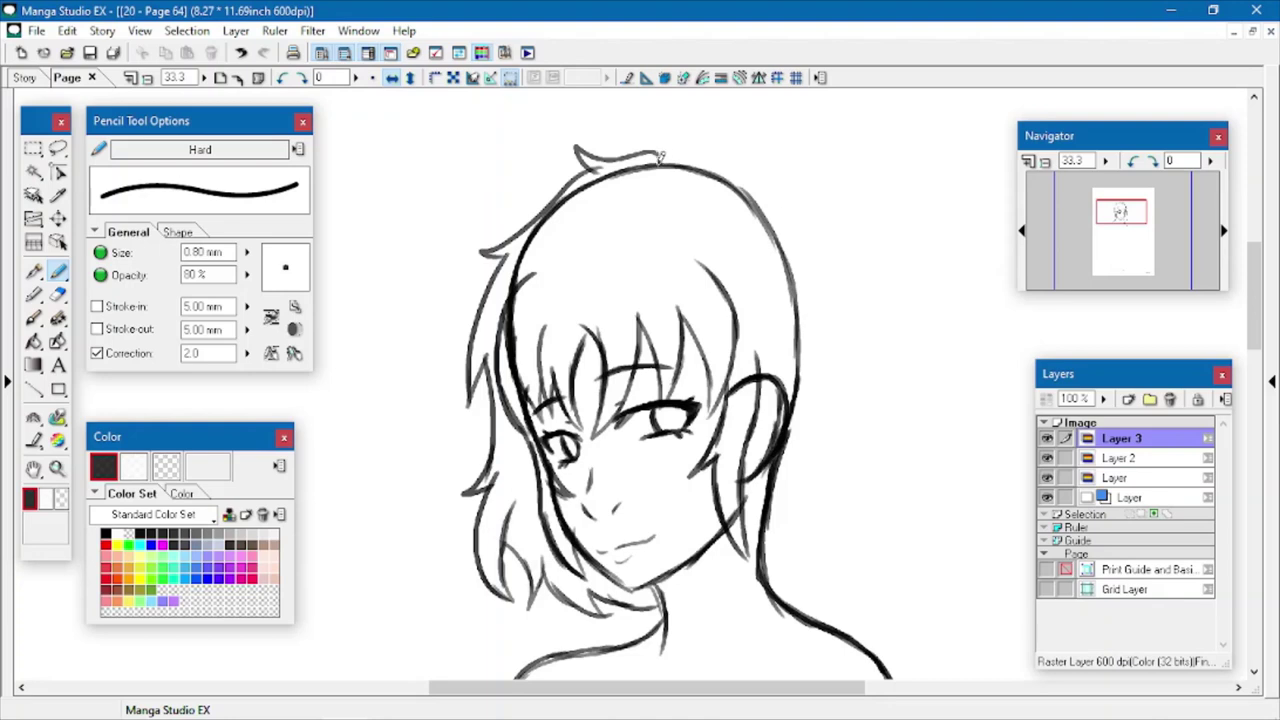
- Outline the outer hair from the crown down the right side of the head with flicked-out tips
{"action": "mouse_move", "coordinate": [660, 157]}
{"action": "left_mouse_down"}
{"action": "mouse_move", "coordinate": [780, 143]}
{"action": "mouse_move", "coordinate": [857, 280]}
{"action": "mouse_move", "coordinate": [851, 309]}
{"action": "mouse_move", "coordinate": [873, 340]}
{"action": "mouse_move", "coordinate": [868, 478]}
{"action": "mouse_move", "coordinate": [864, 435]}
{"action": "left_mouse_up"}
{"action": "mouse_move", "coordinate": [864, 435]}
{"action": "left_mouse_down"}
{"action": "mouse_move", "coordinate": [848, 498]}
{"action": "mouse_move", "coordinate": [857, 541]}
{"action": "mouse_move", "coordinate": [812, 506]}
{"action": "left_mouse_up"}
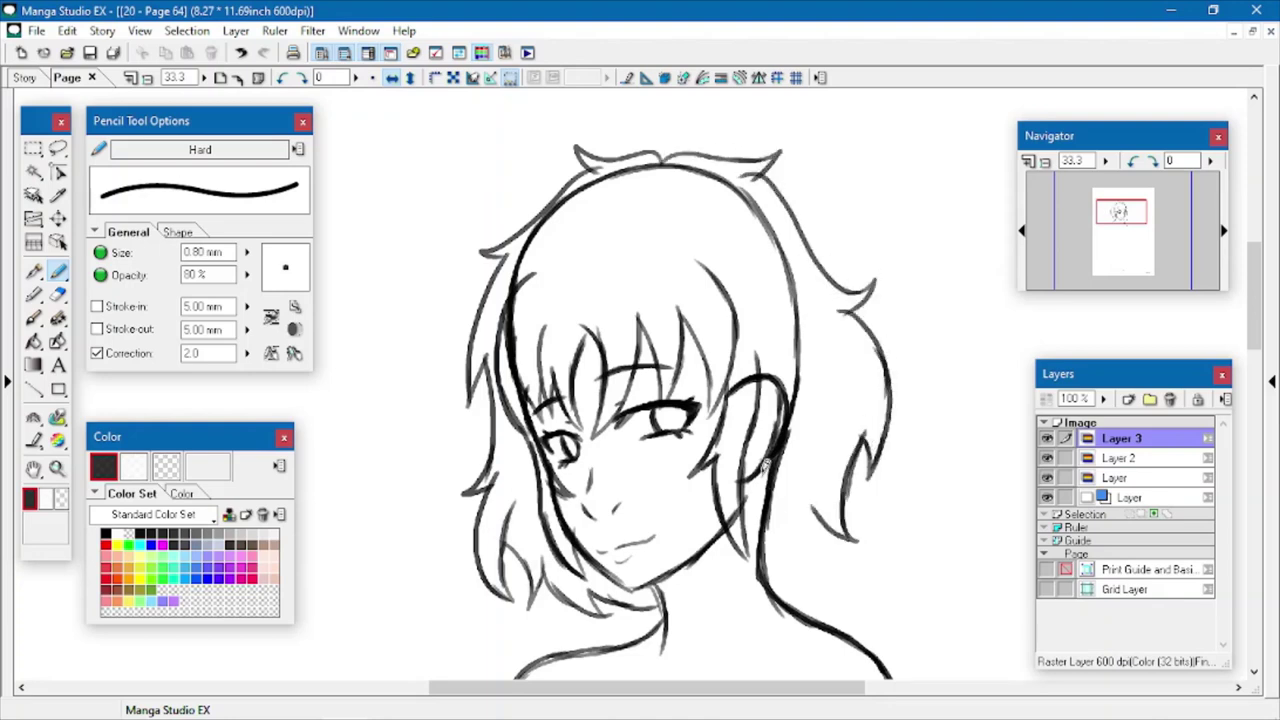
- Draw the pointed hair ends on the right, between the ear, the nape and the outer hair outline
{"action": "left_click_drag", "start_coordinate": [758, 466], "coordinate": [768, 499]}
{"action": "left_click_drag", "start_coordinate": [752, 546], "coordinate": [797, 503]}
{"action": "mouse_move", "coordinate": [797, 503]}
{"action": "left_mouse_down"}
{"action": "mouse_move", "coordinate": [790, 543]}
{"action": "mouse_move", "coordinate": [826, 458]}
{"action": "left_mouse_up"}
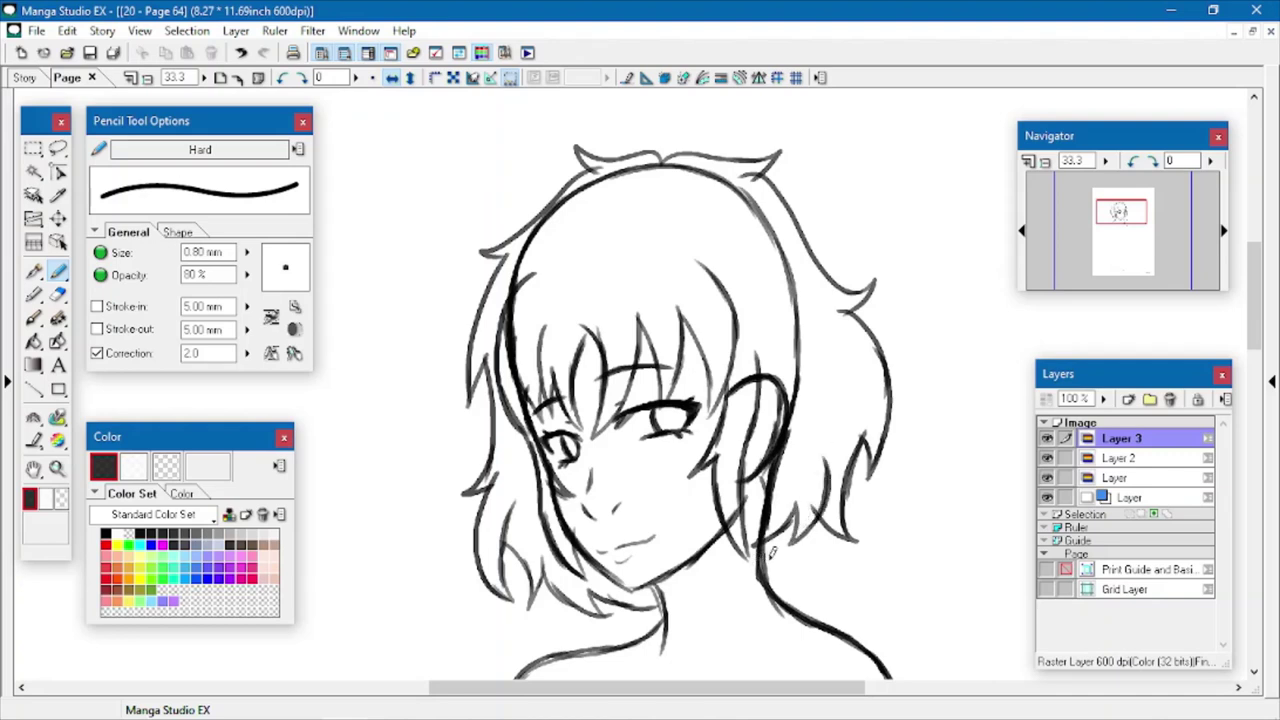
{"action": "left_click_drag", "start_coordinate": [774, 555], "coordinate": [808, 540]}
{"action": "mouse_move", "coordinate": [795, 560]}
{"action": "left_mouse_down"}
{"action": "mouse_move", "coordinate": [824, 480]}
{"action": "mouse_move", "coordinate": [757, 540]}
{"action": "mouse_move", "coordinate": [804, 513]}
{"action": "mouse_move", "coordinate": [828, 478]}
{"action": "mouse_move", "coordinate": [787, 538]}
{"action": "left_mouse_up"}
- Add inner strand lines behind the ear and near both sides of the crown with the Hard pencil
{"action": "left_click", "coordinate": [58, 295]}
{"action": "left_click", "coordinate": [58, 272]}
{"action": "left_click_drag", "start_coordinate": [815, 362], "coordinate": [838, 420]}
{"action": "left_click_drag", "start_coordinate": [745, 262], "coordinate": [788, 308]}
{"action": "left_click_drag", "start_coordinate": [792, 252], "coordinate": [798, 310]}
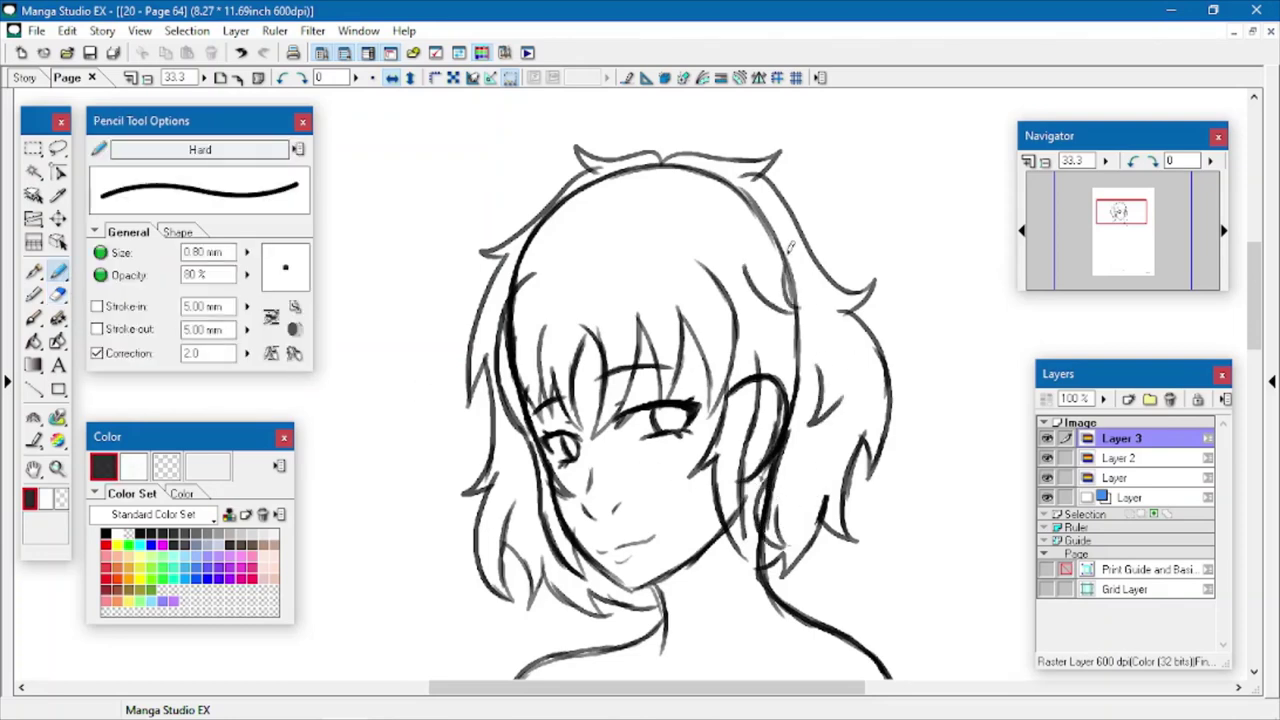
{"action": "left_click_drag", "start_coordinate": [551, 238], "coordinate": [502, 268]}
- Lasso the larger eye and its eyebrow on Layer 2 and shift them slightly towards the nose
{"action": "left_click", "coordinate": [1120, 458]}
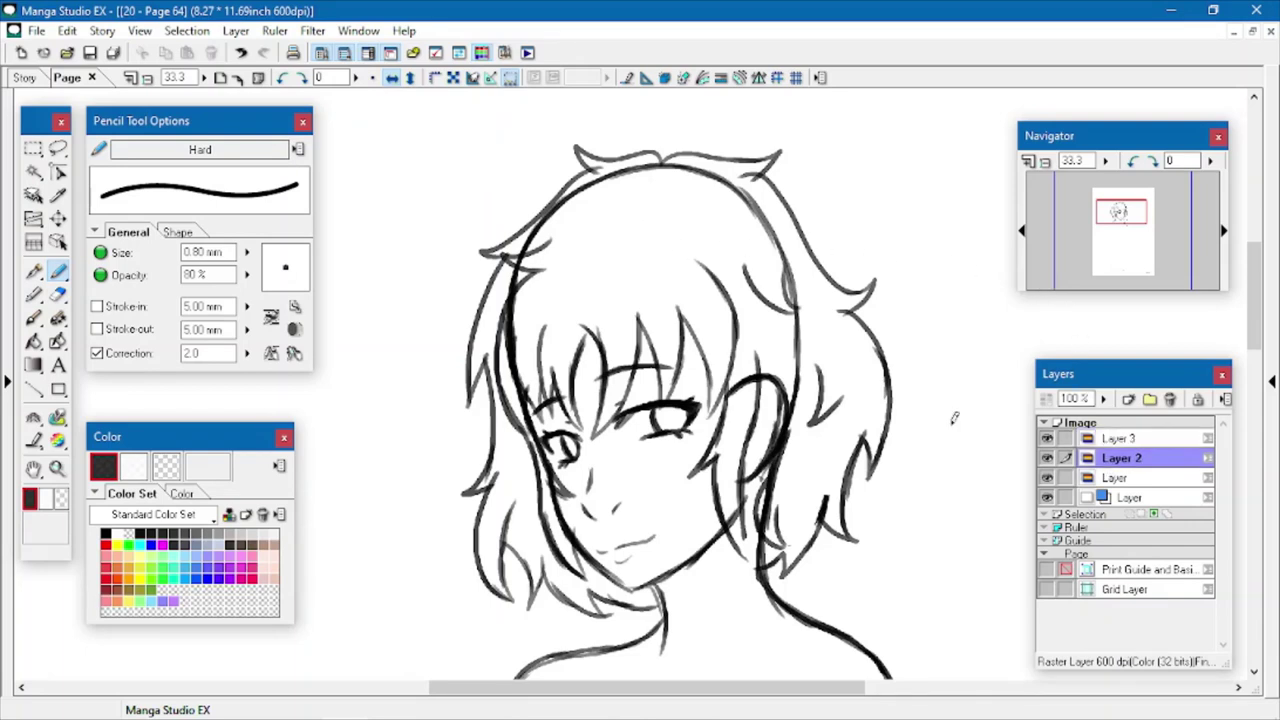
{"action": "left_click", "coordinate": [58, 148]}
{"action": "mouse_move", "coordinate": [615, 338]}
{"action": "left_mouse_down"}
{"action": "mouse_move", "coordinate": [683, 447]}
{"action": "mouse_move", "coordinate": [640, 336]}
{"action": "left_mouse_up"}
{"action": "key", "text": "ctrl+t"}
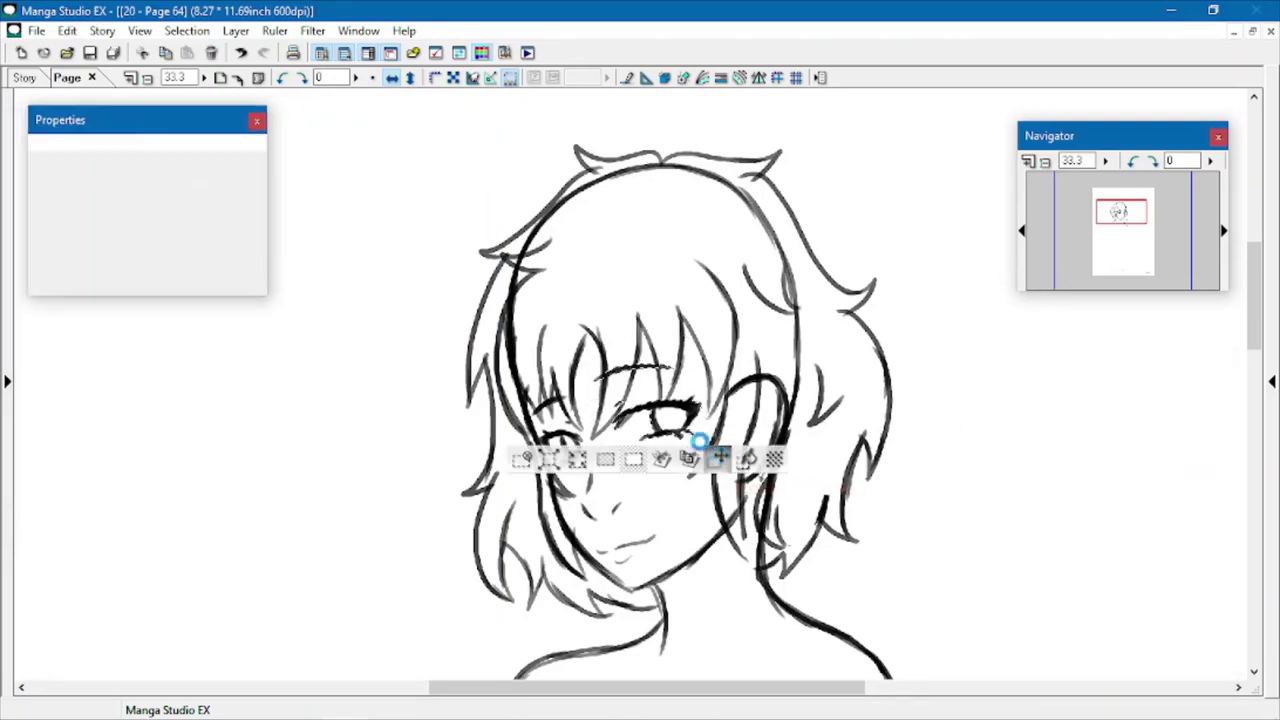
{"action": "left_click", "coordinate": [115, 478]}
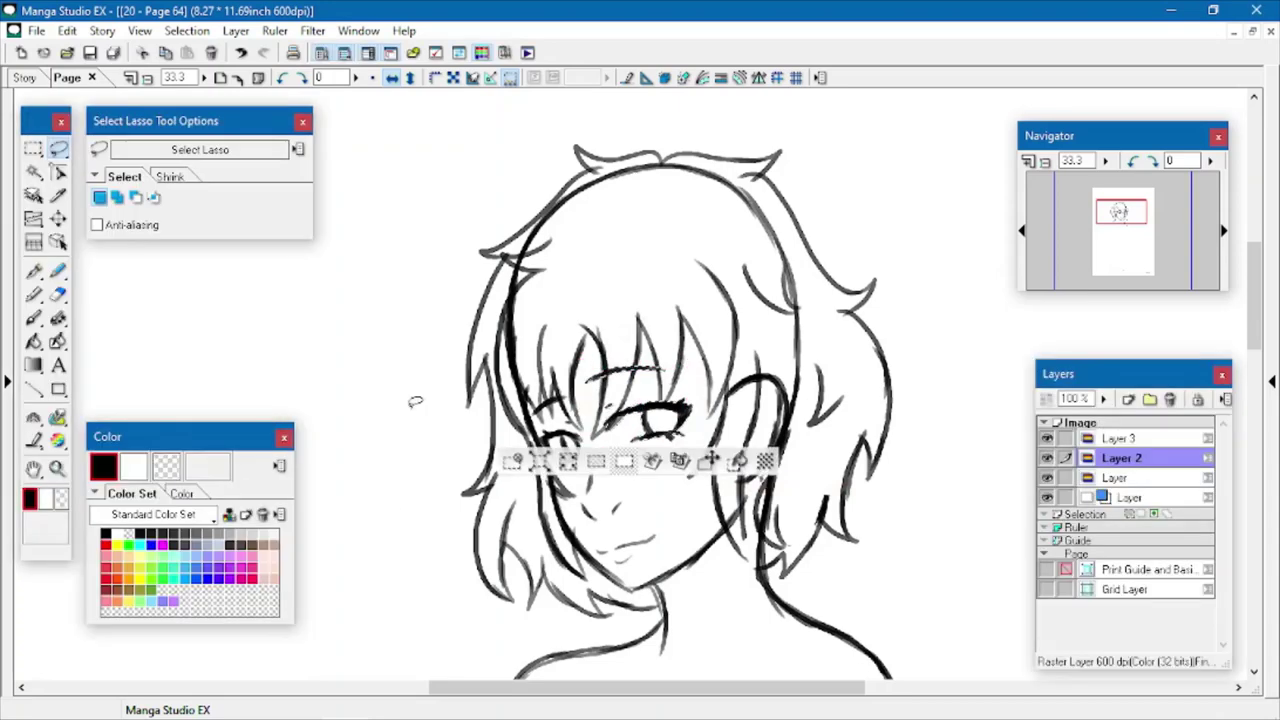
- Adjust the lassoed ear area on Layer 2, then redraw the lines between the ear, the jaw and the side hair
{"action": "left_click", "coordinate": [735, 348]}
{"action": "mouse_move", "coordinate": [736, 353]}
{"action": "left_mouse_down"}
{"action": "mouse_move", "coordinate": [728, 487]}
{"action": "mouse_move", "coordinate": [710, 323]}
{"action": "left_mouse_up"}
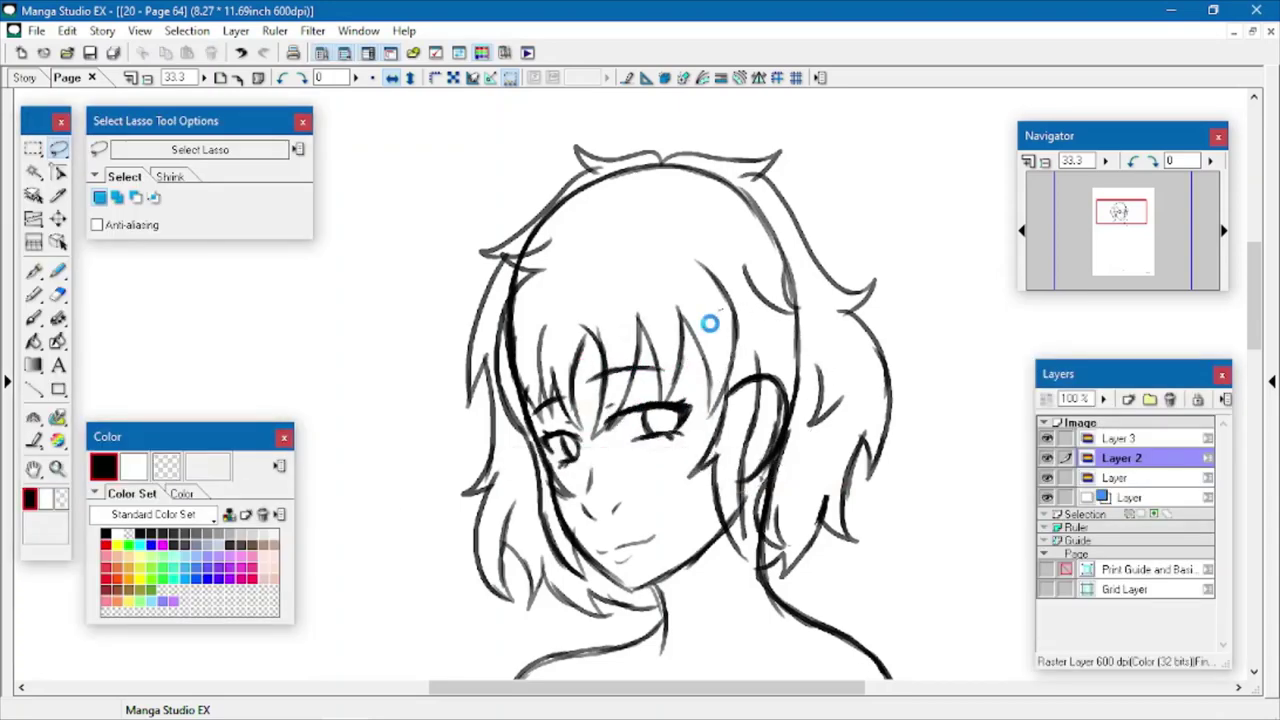
{"action": "left_click", "coordinate": [829, 500]}
{"action": "left_click", "coordinate": [184, 478]}
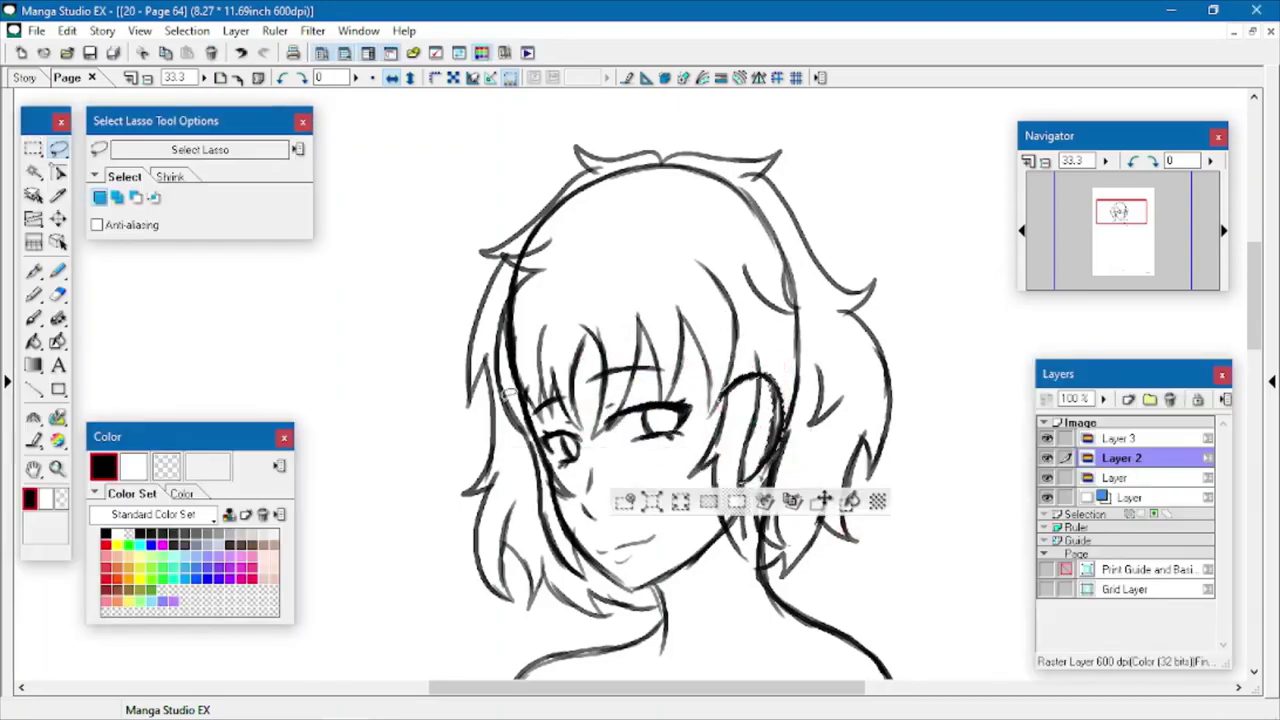
{"action": "left_click", "coordinate": [58, 271]}
{"action": "left_click_drag", "start_coordinate": [714, 467], "coordinate": [756, 562]}
{"action": "left_click_drag", "start_coordinate": [744, 538], "coordinate": [760, 348]}
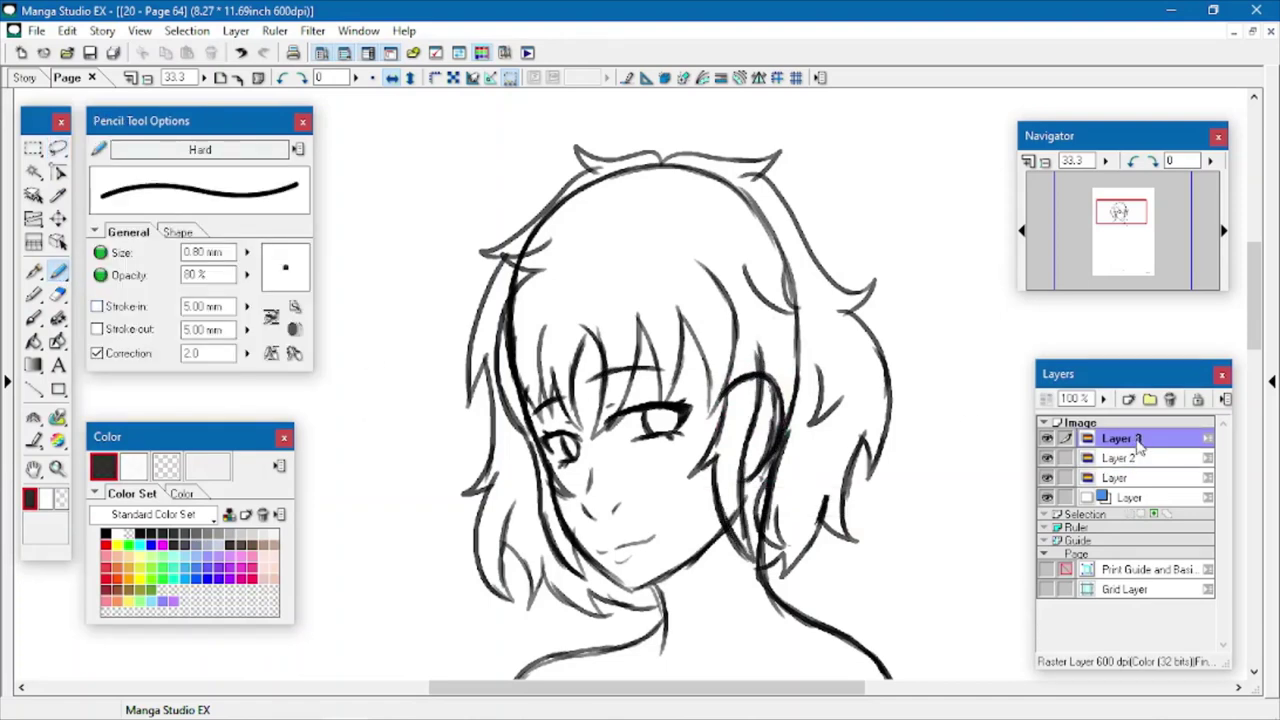
- Merge Layer 3 down into Layer 2 and save the page
{"action": "right_click", "coordinate": [1137, 447]}
{"action": "left_click", "coordinate": [1150, 277]}
{"action": "key", "text": "ctrl+s"}
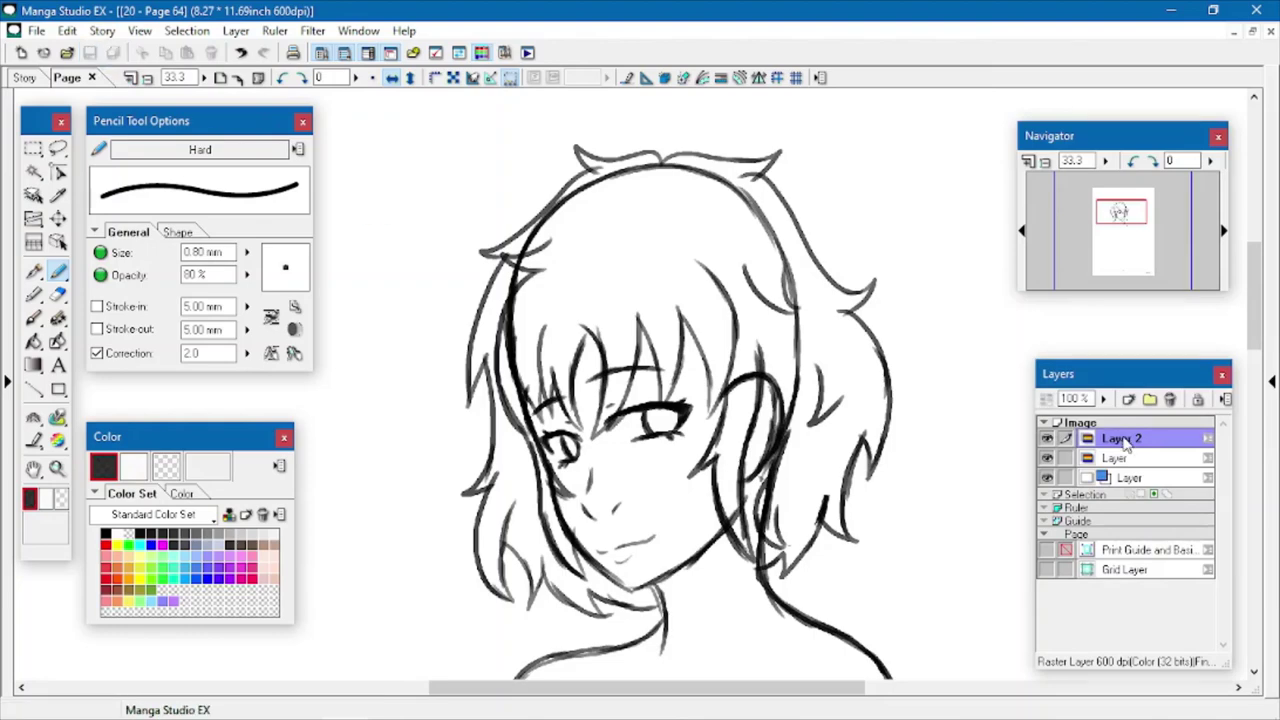
- Draw a choker around the neck with a round ring at the front, using the Hard pencil
{"action": "scroll", "coordinate": [680, 462], "scroll_direction": "down", "scroll_amount": 3}
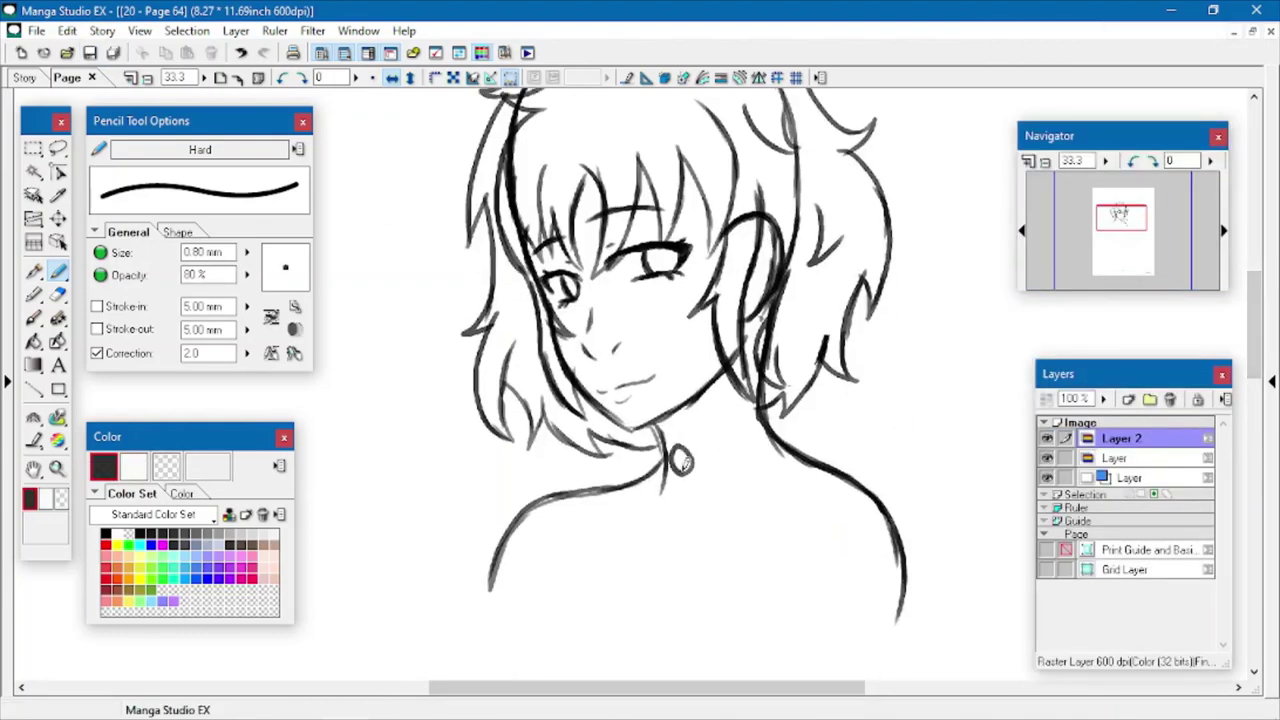
{"action": "mouse_move", "coordinate": [685, 463]}
{"action": "left_mouse_down"}
{"action": "mouse_move", "coordinate": [690, 433]}
{"action": "mouse_move", "coordinate": [770, 400]}
{"action": "mouse_move", "coordinate": [781, 457]}
{"action": "left_mouse_up"}
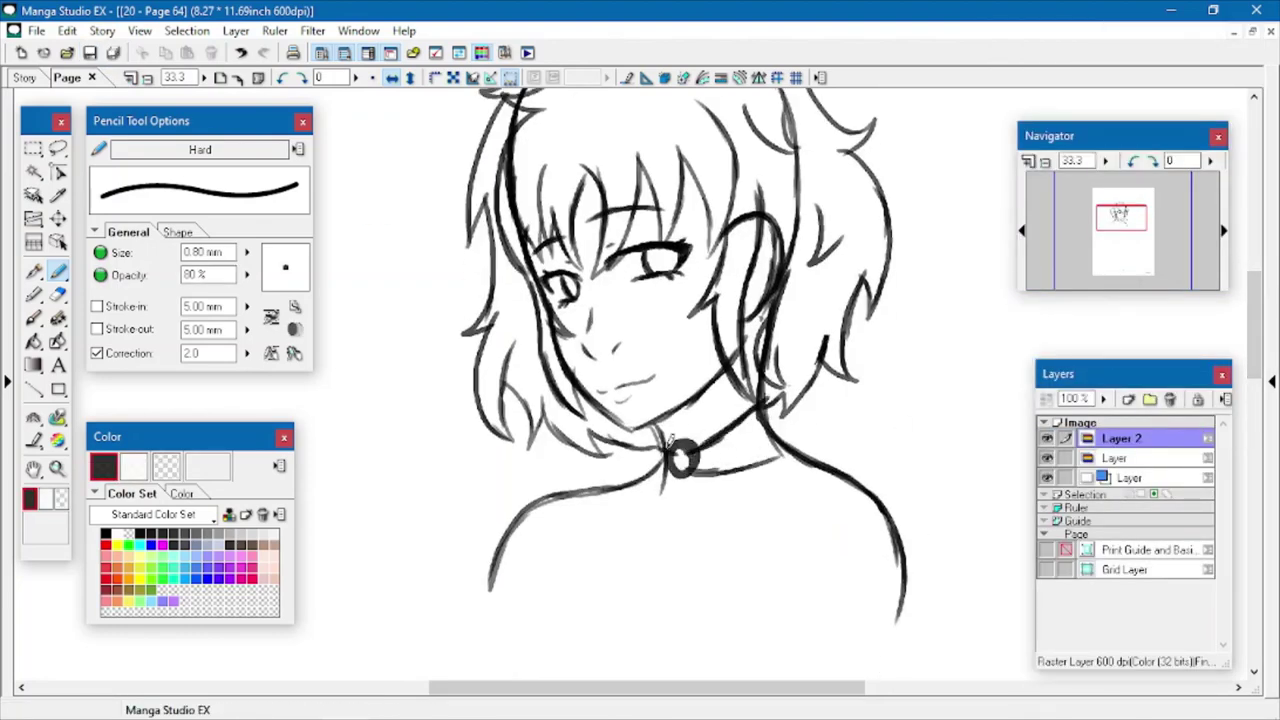
{"action": "mouse_move", "coordinate": [658, 438]}
{"action": "left_mouse_down"}
{"action": "mouse_move", "coordinate": [673, 455]}
{"action": "mouse_move", "coordinate": [662, 471]}
{"action": "left_mouse_up"}
- Add small piercings along the ear and at its upper rim
{"action": "left_click_drag", "start_coordinate": [746, 318], "coordinate": [762, 316]}
{"action": "mouse_move", "coordinate": [746, 326]}
{"action": "left_mouse_down"}
{"action": "mouse_move", "coordinate": [747, 376]}
{"action": "mouse_move", "coordinate": [765, 370]}
{"action": "left_mouse_up"}
{"action": "left_click_drag", "start_coordinate": [747, 357], "coordinate": [767, 358]}
{"action": "left_click_drag", "start_coordinate": [749, 311], "coordinate": [763, 288]}
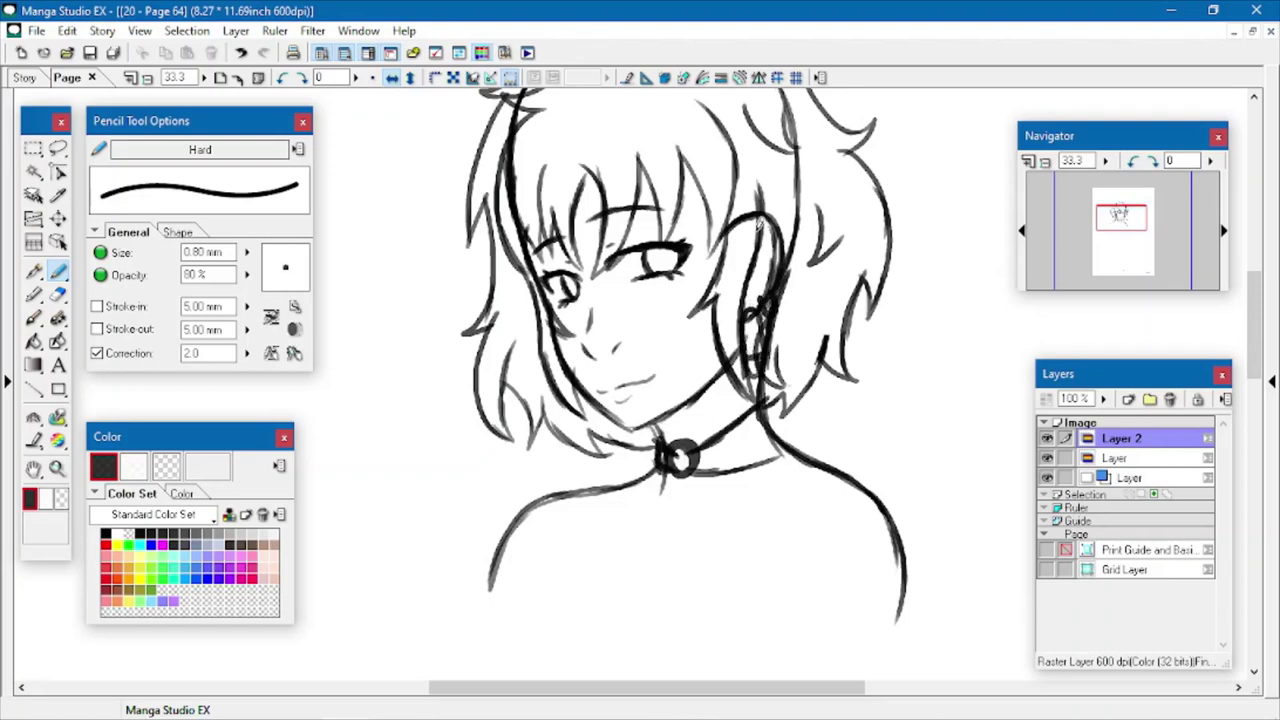
{"action": "left_click_drag", "start_coordinate": [747, 226], "coordinate": [772, 243]}
- Add a new layer, draw the curved inner arm line on the left of the torso and nudge it slightly left
{"action": "left_click", "coordinate": [1128, 399]}
{"action": "mouse_move", "coordinate": [1088, 451]}
{"action": "left_click", "coordinate": [877, 580]}
{"action": "mouse_move", "coordinate": [570, 540]}
{"action": "left_mouse_down"}
{"action": "mouse_move", "coordinate": [525, 624]}
{"action": "mouse_move", "coordinate": [526, 676]}
{"action": "mouse_move", "coordinate": [524, 658]}
{"action": "left_mouse_up"}
{"action": "left_click_drag", "start_coordinate": [1252, 332], "coordinate": [1252, 349]}
{"action": "left_click_drag", "start_coordinate": [540, 514], "coordinate": [533, 631]}
{"action": "left_click_drag", "start_coordinate": [552, 447], "coordinate": [559, 468]}
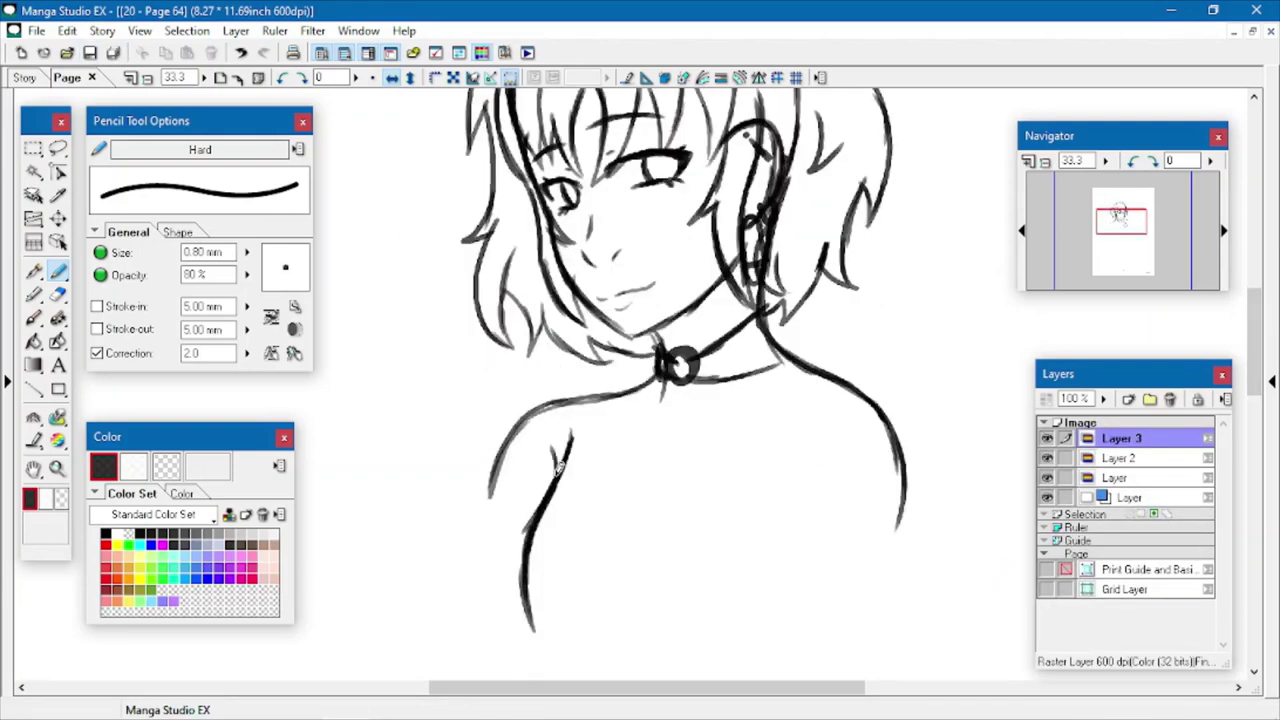
{"action": "left_click", "coordinate": [58, 218]}
{"action": "left_click_drag", "start_coordinate": [480, 420], "coordinate": [468, 425]}
- Draw the remaining arm and torso lines below both shoulders, then erase the surplus inner line on the right
{"action": "left_click", "coordinate": [58, 272]}
{"action": "left_click_drag", "start_coordinate": [779, 458], "coordinate": [794, 583]}
{"action": "mouse_move", "coordinate": [766, 461]}
{"action": "left_mouse_down"}
{"action": "mouse_move", "coordinate": [779, 508]}
{"action": "mouse_move", "coordinate": [770, 606]}
{"action": "left_mouse_up"}
{"action": "left_click_drag", "start_coordinate": [905, 452], "coordinate": [896, 618]}
{"action": "left_click_drag", "start_coordinate": [786, 516], "coordinate": [768, 640]}
{"action": "left_click_drag", "start_coordinate": [492, 470], "coordinate": [478, 610]}
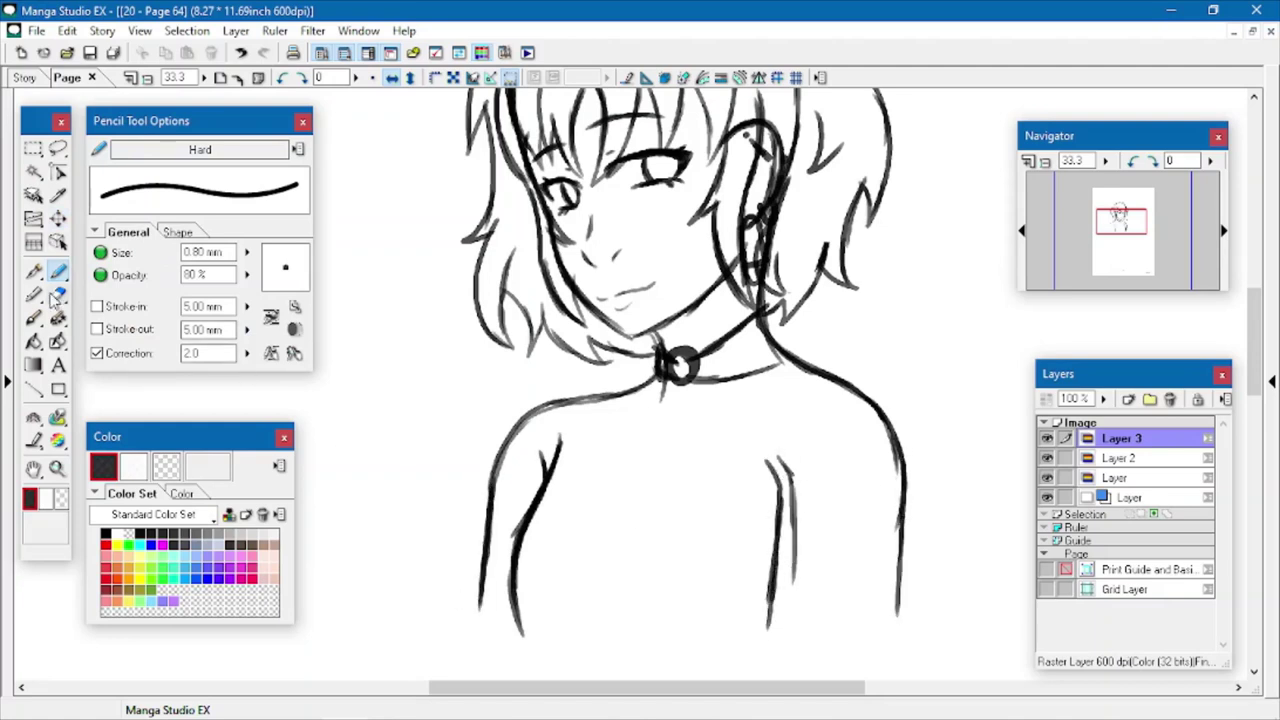
{"action": "left_click", "coordinate": [57, 296]}
{"action": "left_click_drag", "start_coordinate": [782, 458], "coordinate": [794, 584]}
- Draw flared short sleeves around both arms, each with a slanted inner line across it
{"action": "left_click", "coordinate": [58, 272]}
{"action": "mouse_move", "coordinate": [903, 460]}
{"action": "left_mouse_down"}
{"action": "mouse_move", "coordinate": [941, 594]}
{"action": "mouse_move", "coordinate": [804, 621]}
{"action": "left_mouse_up"}
{"action": "left_click_drag", "start_coordinate": [778, 540], "coordinate": [753, 598]}
{"action": "mouse_move", "coordinate": [753, 598]}
{"action": "left_mouse_down"}
{"action": "mouse_move", "coordinate": [803, 621]}
{"action": "mouse_move", "coordinate": [890, 618]}
{"action": "left_mouse_up"}
{"action": "mouse_move", "coordinate": [780, 530]}
{"action": "left_mouse_down"}
{"action": "mouse_move", "coordinate": [838, 529]}
{"action": "mouse_move", "coordinate": [900, 491]}
{"action": "left_mouse_up"}
{"action": "left_click_drag", "start_coordinate": [493, 493], "coordinate": [512, 597]}
{"action": "left_click_drag", "start_coordinate": [490, 541], "coordinate": [528, 516]}
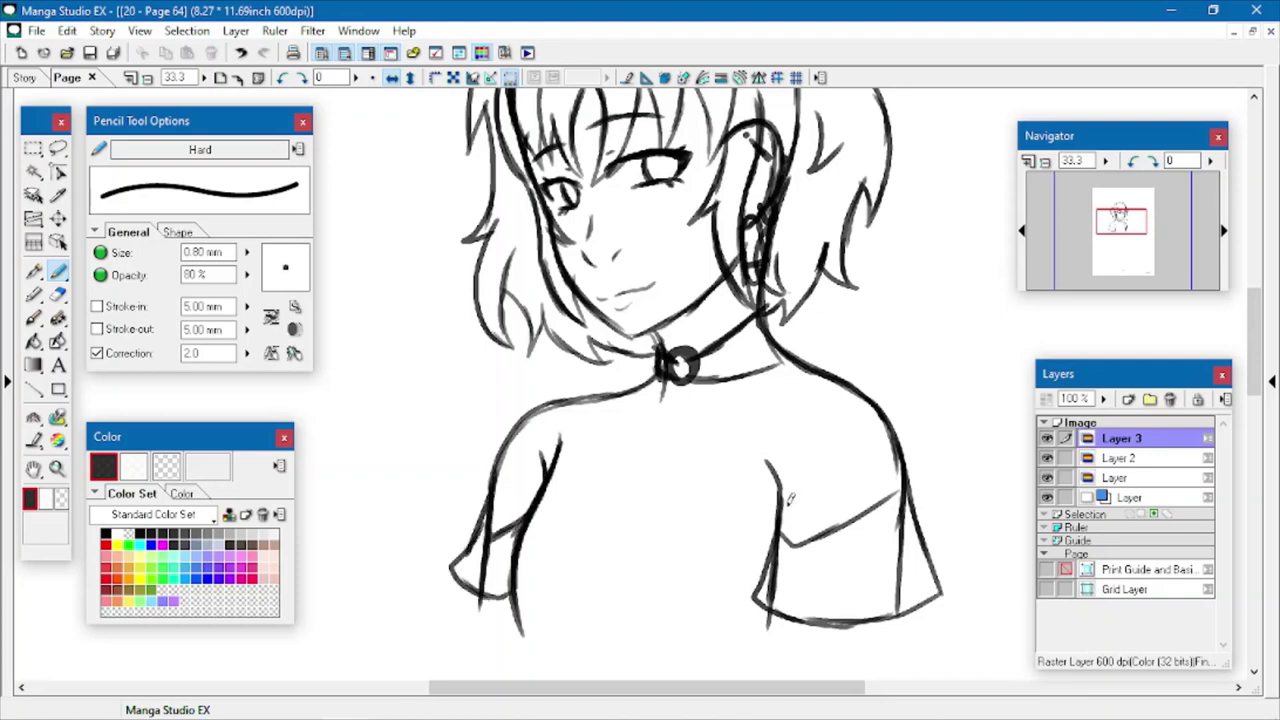
- Erase the slanted line on the right sleeve and redraw it as a lower V-shaped fold
{"action": "left_click", "coordinate": [57, 296]}
{"action": "left_click_drag", "start_coordinate": [785, 540], "coordinate": [882, 493]}
{"action": "left_click", "coordinate": [58, 272]}
{"action": "left_click_drag", "start_coordinate": [787, 547], "coordinate": [900, 516]}
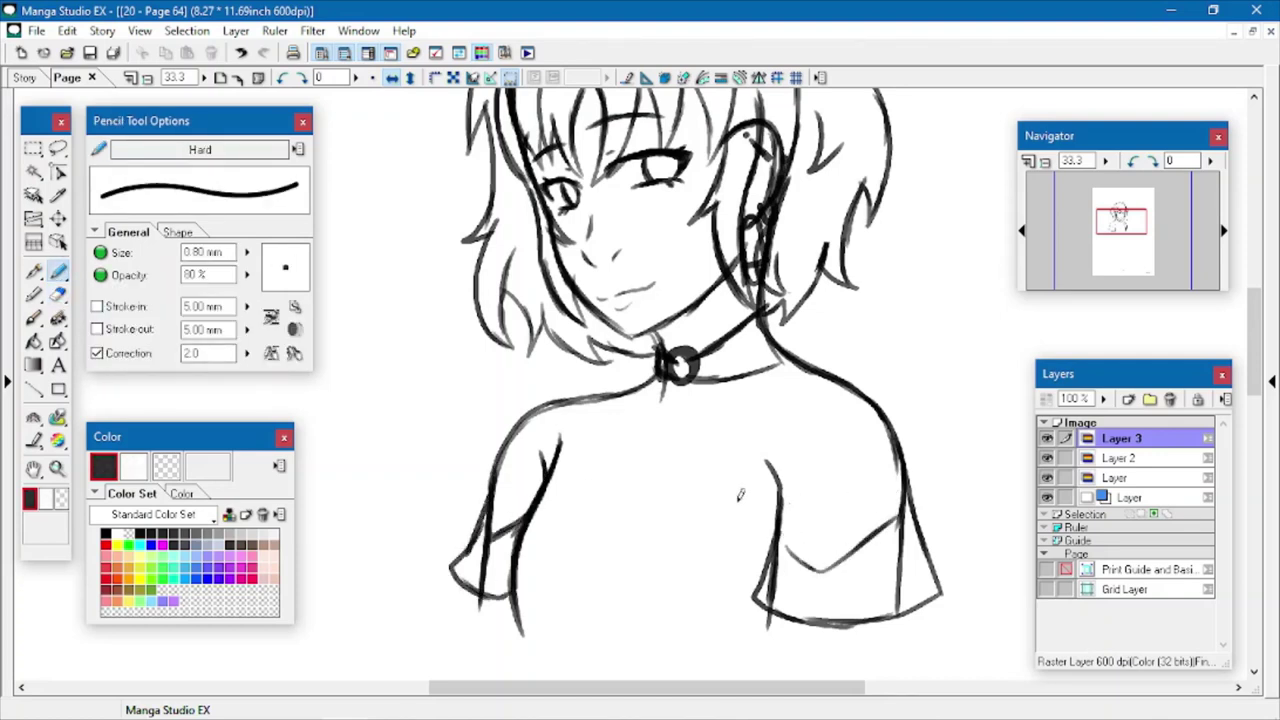
- Outline a skull emblem on the chest of the shirt, with a round cranium and a squared jaw
{"action": "left_click_drag", "start_coordinate": [590, 510], "coordinate": [636, 494]}
{"action": "mouse_move", "coordinate": [574, 534]}
{"action": "left_mouse_down"}
{"action": "mouse_move", "coordinate": [646, 494]}
{"action": "mouse_move", "coordinate": [703, 544]}
{"action": "left_mouse_up"}
{"action": "left_click_drag", "start_coordinate": [587, 514], "coordinate": [569, 594]}
{"action": "mouse_move", "coordinate": [568, 585]}
{"action": "left_mouse_down"}
{"action": "mouse_move", "coordinate": [640, 494]}
{"action": "mouse_move", "coordinate": [705, 571]}
{"action": "left_mouse_up"}
{"action": "left_click_drag", "start_coordinate": [578, 552], "coordinate": [570, 592]}
{"action": "mouse_move", "coordinate": [688, 515]}
{"action": "left_mouse_down"}
{"action": "mouse_move", "coordinate": [712, 572]}
{"action": "mouse_move", "coordinate": [705, 594]}
{"action": "left_mouse_up"}
{"action": "left_click_drag", "start_coordinate": [570, 566], "coordinate": [598, 610]}
{"action": "left_click_drag", "start_coordinate": [690, 545], "coordinate": [680, 598]}
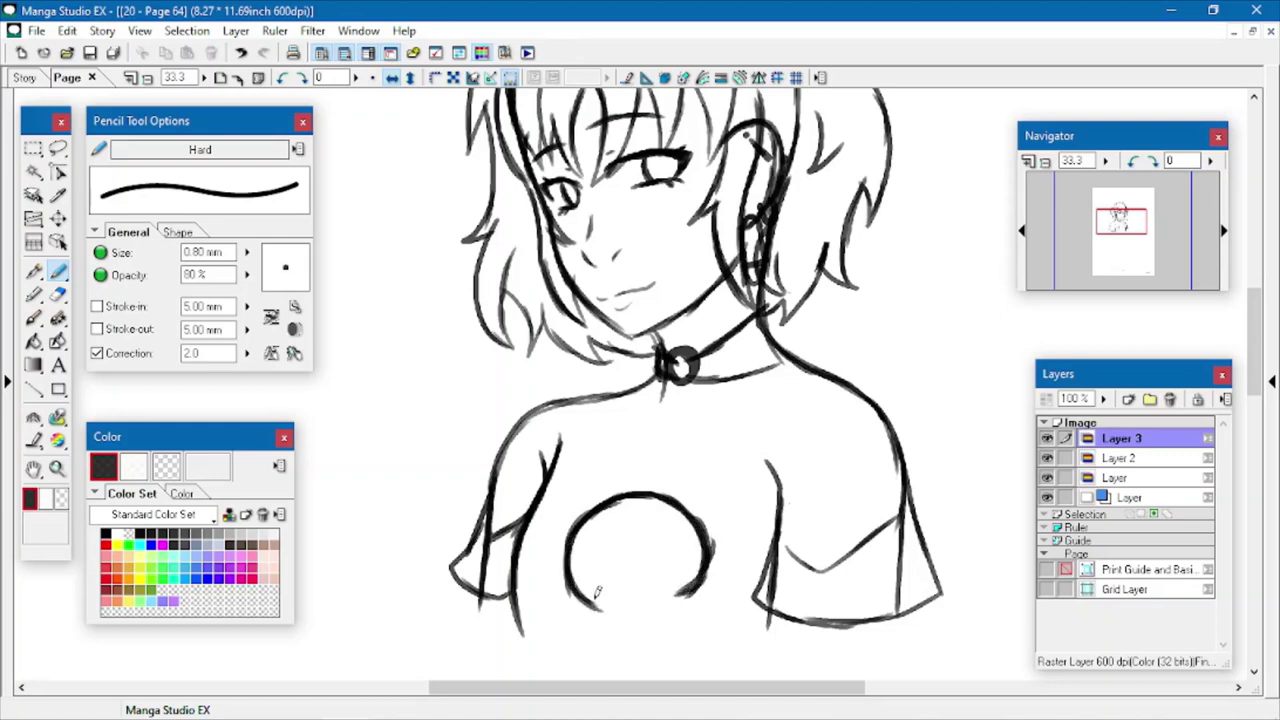
{"action": "left_click_drag", "start_coordinate": [592, 608], "coordinate": [598, 652]}
{"action": "mouse_move", "coordinate": [692, 582]}
{"action": "left_mouse_down"}
{"action": "mouse_move", "coordinate": [676, 592]}
{"action": "mouse_move", "coordinate": [676, 652]}
{"action": "left_mouse_up"}
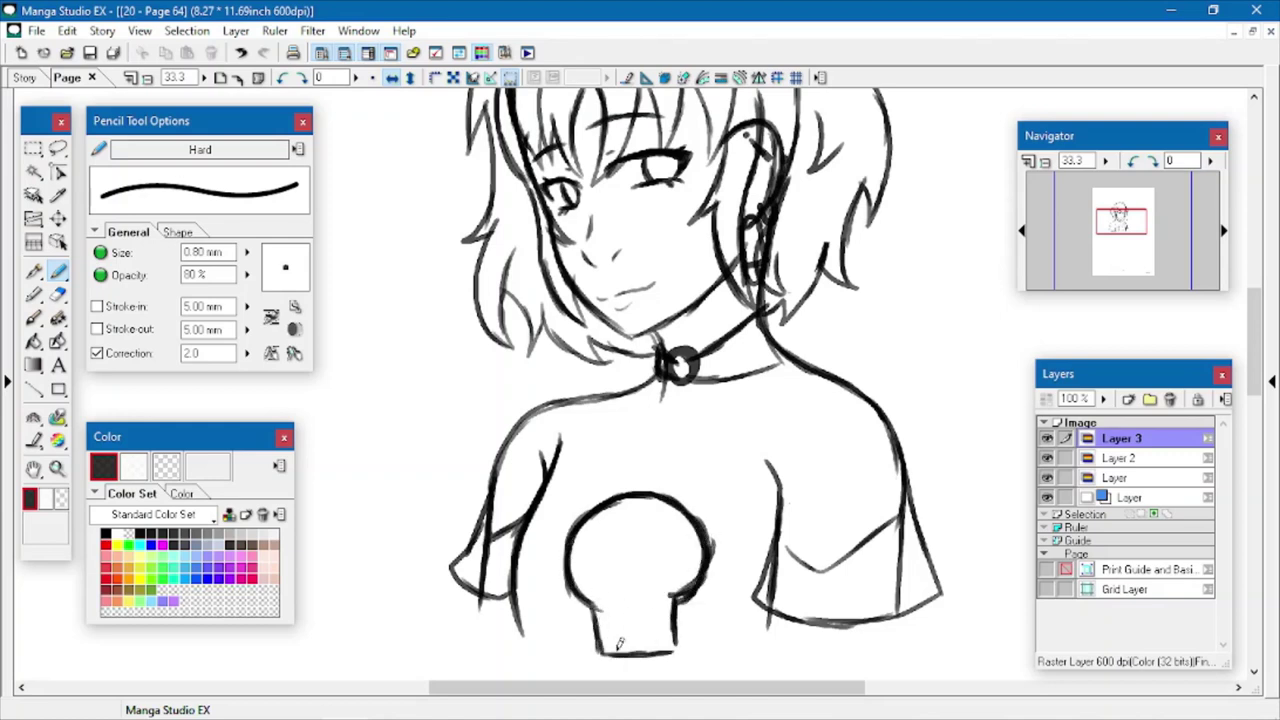
- Add pointed tooth gaps in the skull's jaw and two oval eye sockets, erasing stray marks between them
{"action": "left_click_drag", "start_coordinate": [620, 612], "coordinate": [629, 655]}
{"action": "left_click_drag", "start_coordinate": [650, 612], "coordinate": [650, 655]}
{"action": "mouse_move", "coordinate": [612, 524]}
{"action": "left_mouse_down"}
{"action": "mouse_move", "coordinate": [626, 542]}
{"action": "mouse_move", "coordinate": [618, 566]}
{"action": "left_mouse_up"}
{"action": "left_click_drag", "start_coordinate": [664, 526], "coordinate": [654, 568]}
{"action": "left_click_drag", "start_coordinate": [610, 522], "coordinate": [612, 572]}
{"action": "left_click_drag", "start_coordinate": [664, 522], "coordinate": [656, 572]}
{"action": "left_click", "coordinate": [58, 297]}
{"action": "mouse_move", "coordinate": [614, 532]}
{"action": "left_mouse_down"}
{"action": "mouse_move", "coordinate": [606, 541]}
{"action": "mouse_move", "coordinate": [660, 543]}
{"action": "mouse_move", "coordinate": [652, 534]}
{"action": "left_mouse_up"}
- Draw a curved fold above the skull and the shirt's open neckline, with collarbone lines on Layer 2
{"action": "left_click", "coordinate": [58, 273]}
{"action": "mouse_move", "coordinate": [564, 498]}
{"action": "left_mouse_down"}
{"action": "mouse_move", "coordinate": [611, 514]}
{"action": "mouse_move", "coordinate": [738, 455]}
{"action": "left_mouse_up"}
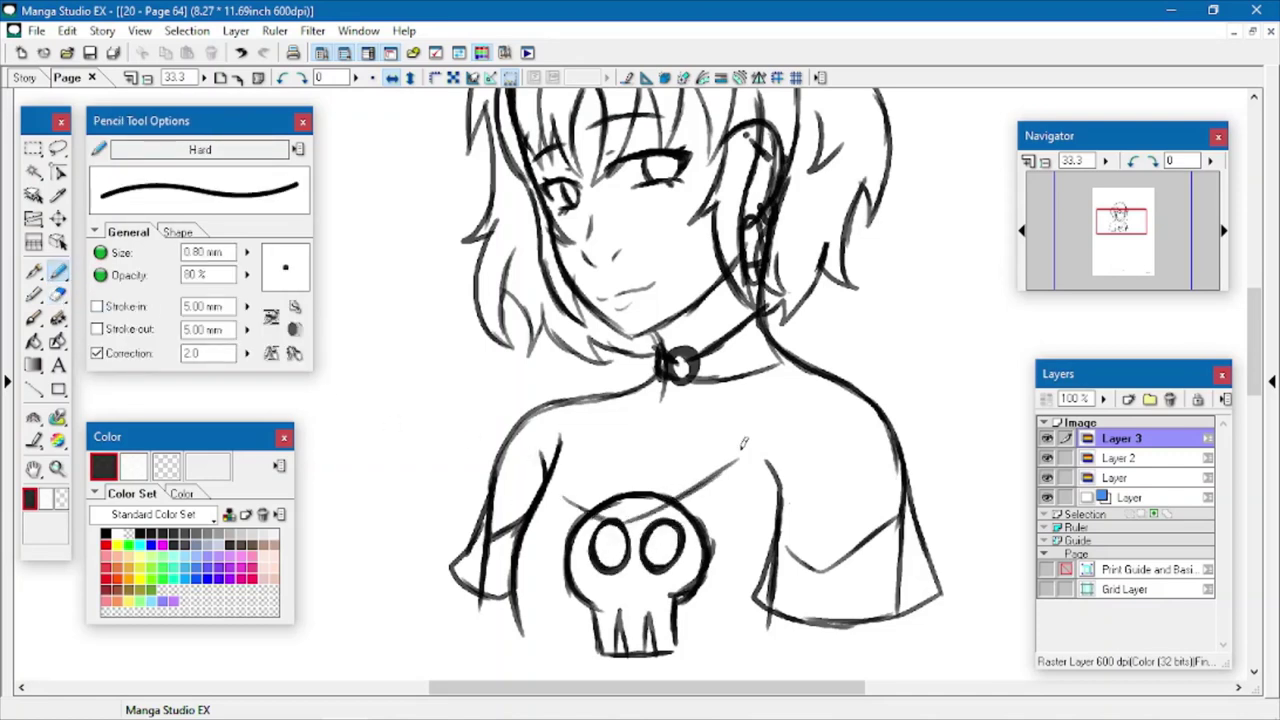
{"action": "mouse_move", "coordinate": [632, 390]}
{"action": "left_mouse_down"}
{"action": "mouse_move", "coordinate": [752, 407]}
{"action": "mouse_move", "coordinate": [803, 363]}
{"action": "left_mouse_up"}
{"action": "mouse_move", "coordinate": [634, 390]}
{"action": "left_mouse_down"}
{"action": "mouse_move", "coordinate": [640, 426]}
{"action": "mouse_move", "coordinate": [680, 455]}
{"action": "mouse_move", "coordinate": [777, 401]}
{"action": "left_mouse_up"}
{"action": "left_click", "coordinate": [1097, 461]}
{"action": "left_click_drag", "start_coordinate": [610, 420], "coordinate": [660, 455]}
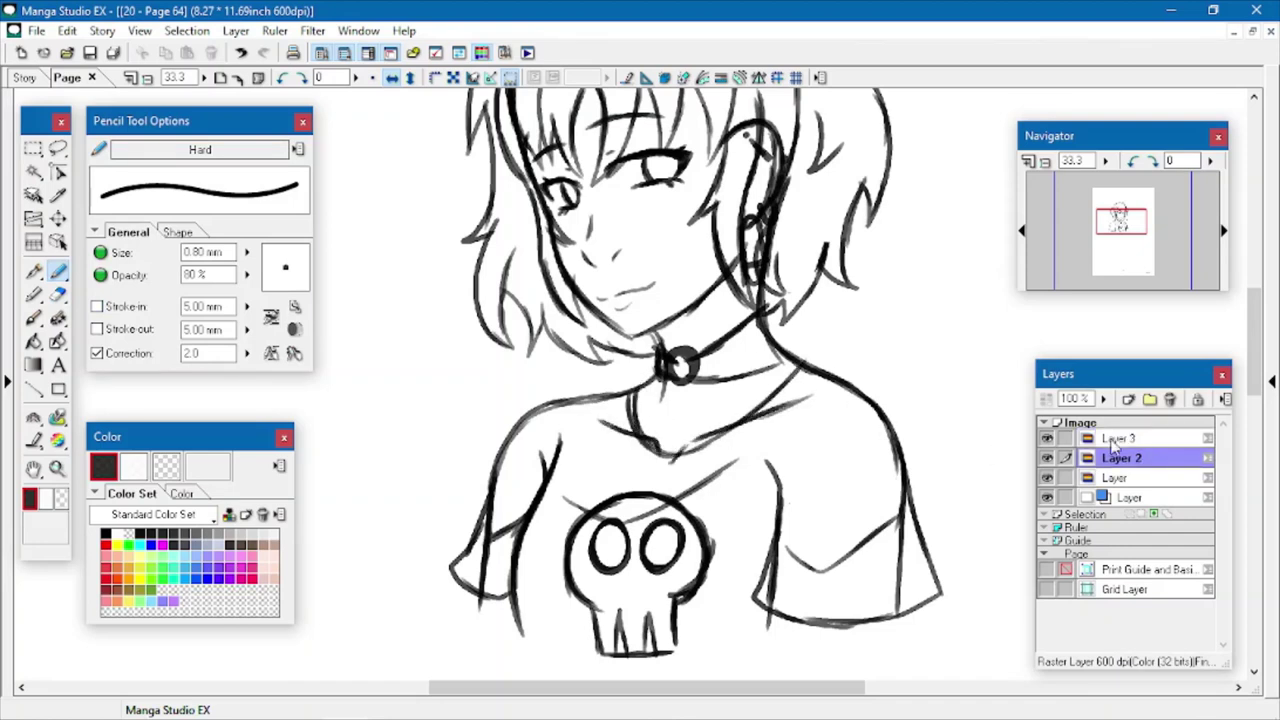
- Merge Layer 3 and Layer 2 down into the base sketch layer and shade the neck under the chin
{"action": "right_click", "coordinate": [1118, 443]}
{"action": "left_click", "coordinate": [1090, 320]}
{"action": "right_click", "coordinate": [1122, 436]}
{"action": "left_click", "coordinate": [1092, 310]}
{"action": "left_click_drag", "start_coordinate": [671, 322], "coordinate": [689, 309]}
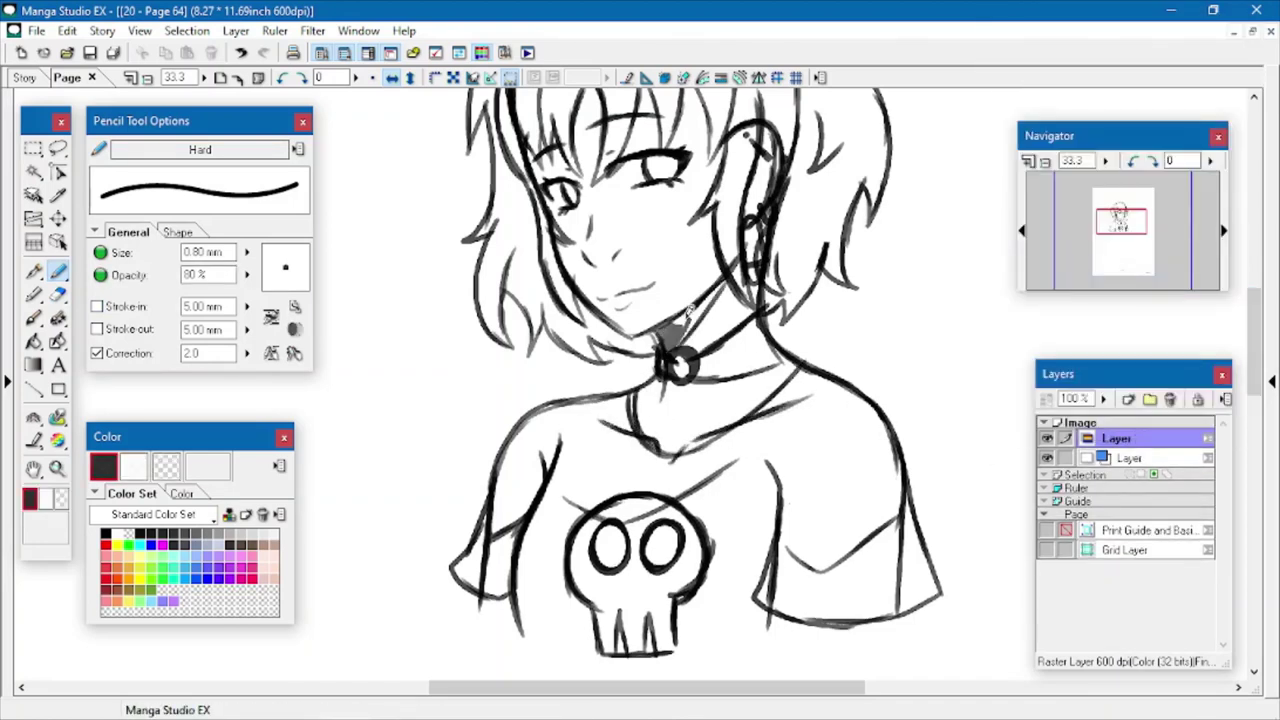
- Prepare for inking by adding a new layer above the sketch and lowering the sketch layer's opacity, and save the page
{"action": "key", "text": "ctrl+minus"}
{"action": "key", "text": "ctrl+minus"}
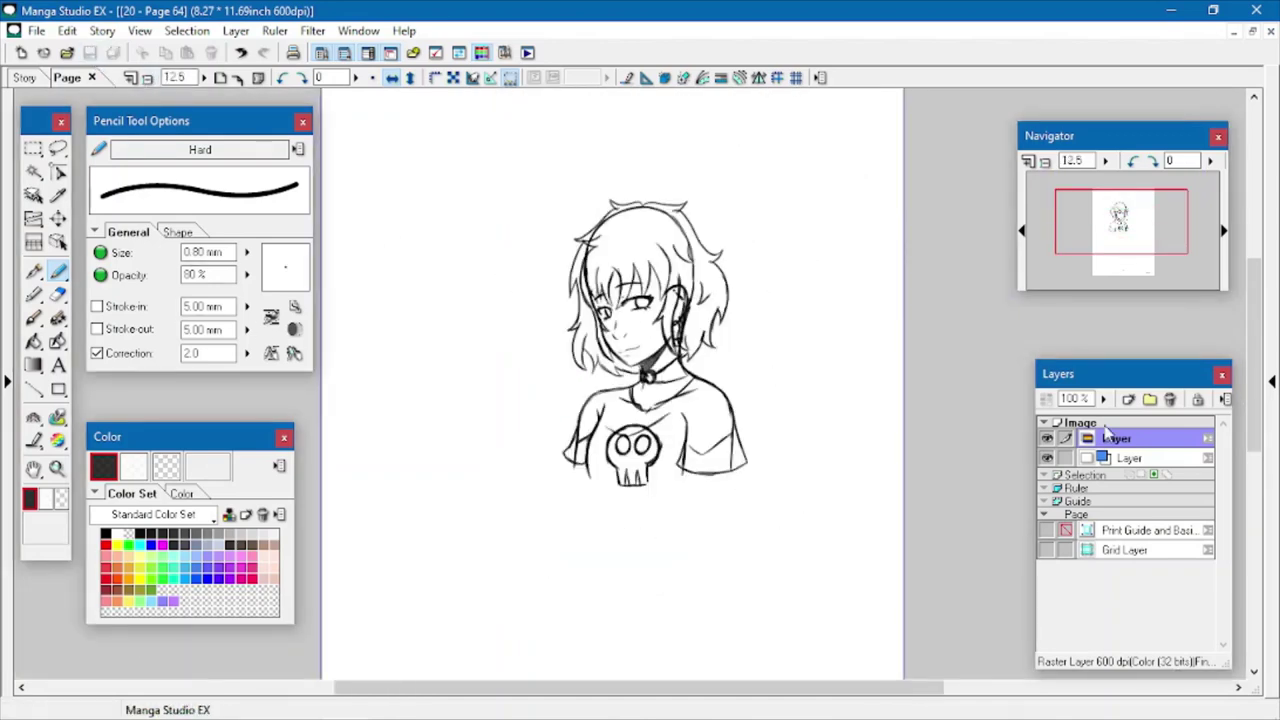
{"action": "left_click", "coordinate": [1128, 399]}
{"action": "left_click", "coordinate": [1140, 464]}
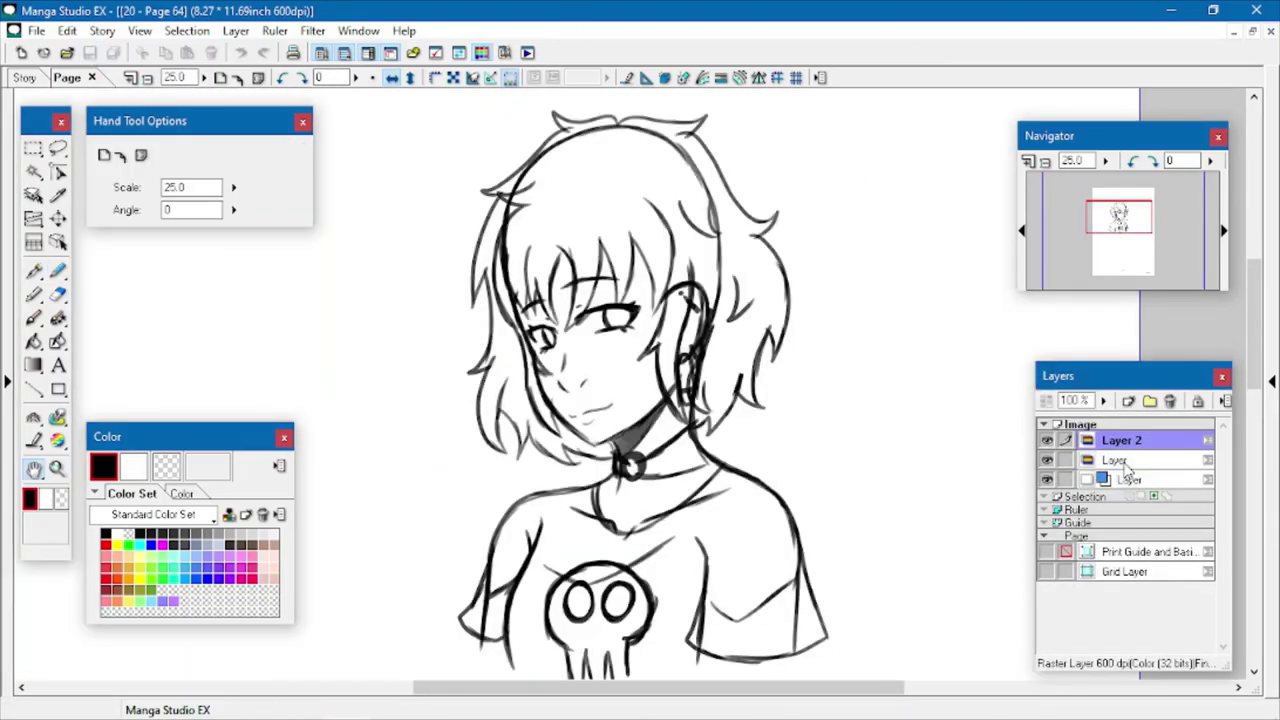
{"action": "left_click", "coordinate": [1118, 461]}
{"action": "left_click_drag", "start_coordinate": [1104, 401], "coordinate": [1108, 446]}
{"action": "left_click", "coordinate": [1110, 441]}
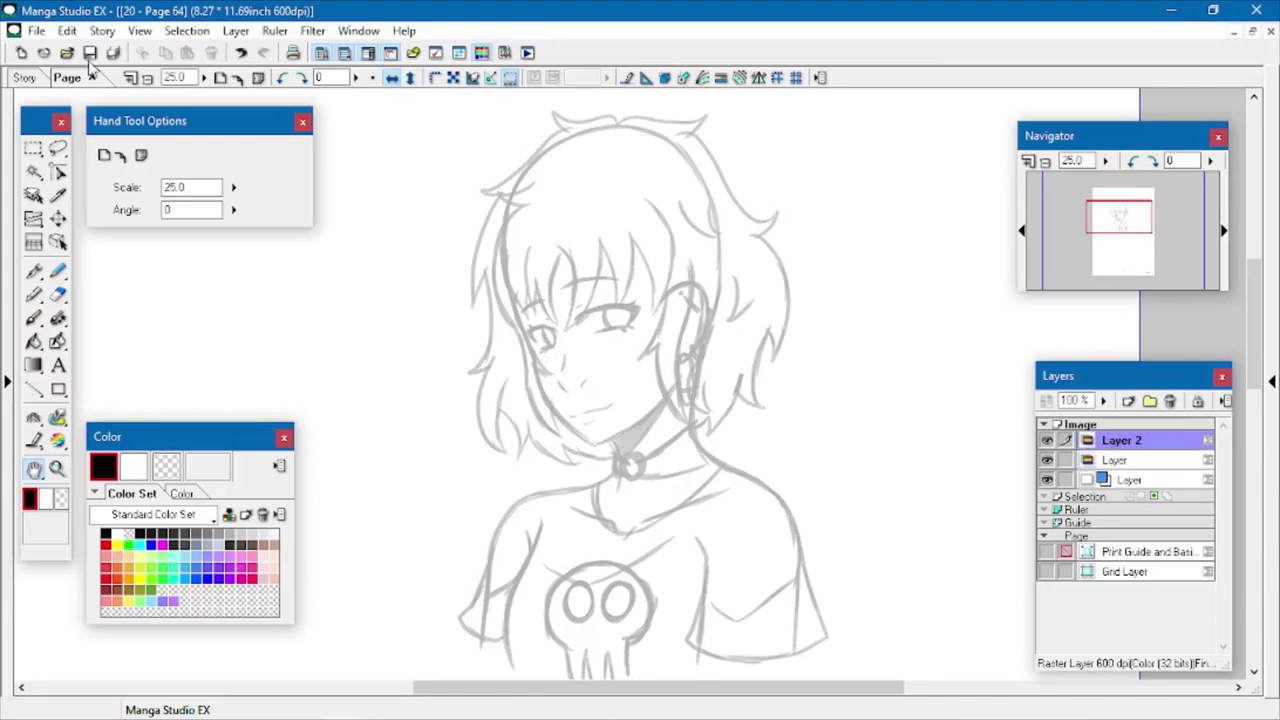
{"action": "left_click", "coordinate": [88, 58]}
{"action": "left_click", "coordinate": [54, 276]}
{"action": "left_click", "coordinate": [64, 464]}
{"action": "left_click", "coordinate": [612, 351]}
{"action": "left_click", "coordinate": [612, 350]}
{"action": "key", "text": "p"}
{"action": "mouse_move", "coordinate": [467, 350]}
{"action": "left_mouse_down"}
{"action": "mouse_move", "coordinate": [489, 428]}
{"action": "mouse_move", "coordinate": [536, 482]}
{"action": "mouse_move", "coordinate": [606, 521]}
{"action": "mouse_move", "coordinate": [738, 428]}
{"action": "left_mouse_up"}
{"action": "left_click", "coordinate": [60, 219]}
{"action": "left_click_drag", "start_coordinate": [488, 313], "coordinate": [485, 317]}
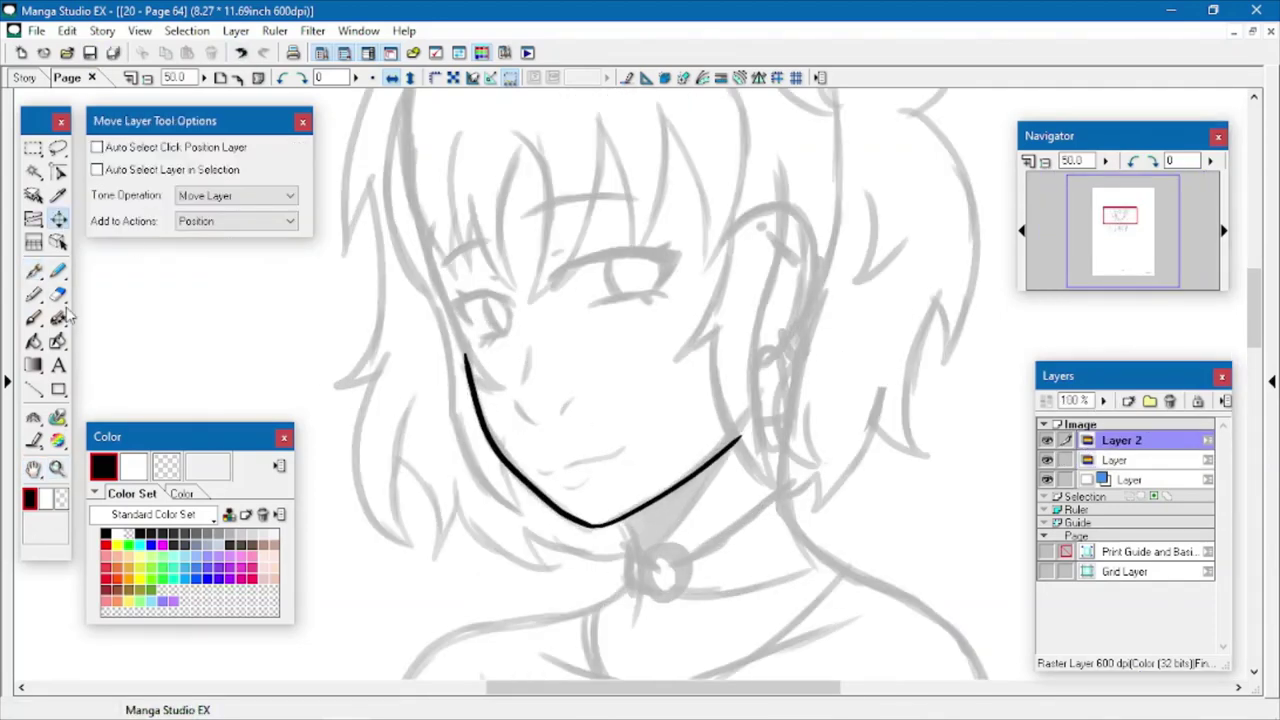
{"action": "left_click", "coordinate": [60, 297]}
{"action": "left_click_drag", "start_coordinate": [613, 510], "coordinate": [467, 358]}
{"action": "left_click_drag", "start_coordinate": [565, 527], "coordinate": [740, 436]}
- Ink the jawline and both sides of the neck in black on Layer 2 with the 0.70 mm Gray Use pen
{"action": "left_click", "coordinate": [34, 271]}
{"action": "mouse_move", "coordinate": [467, 350]}
{"action": "left_mouse_down"}
{"action": "mouse_move", "coordinate": [477, 406]}
{"action": "mouse_move", "coordinate": [531, 471]}
{"action": "mouse_move", "coordinate": [603, 522]}
{"action": "left_mouse_up"}
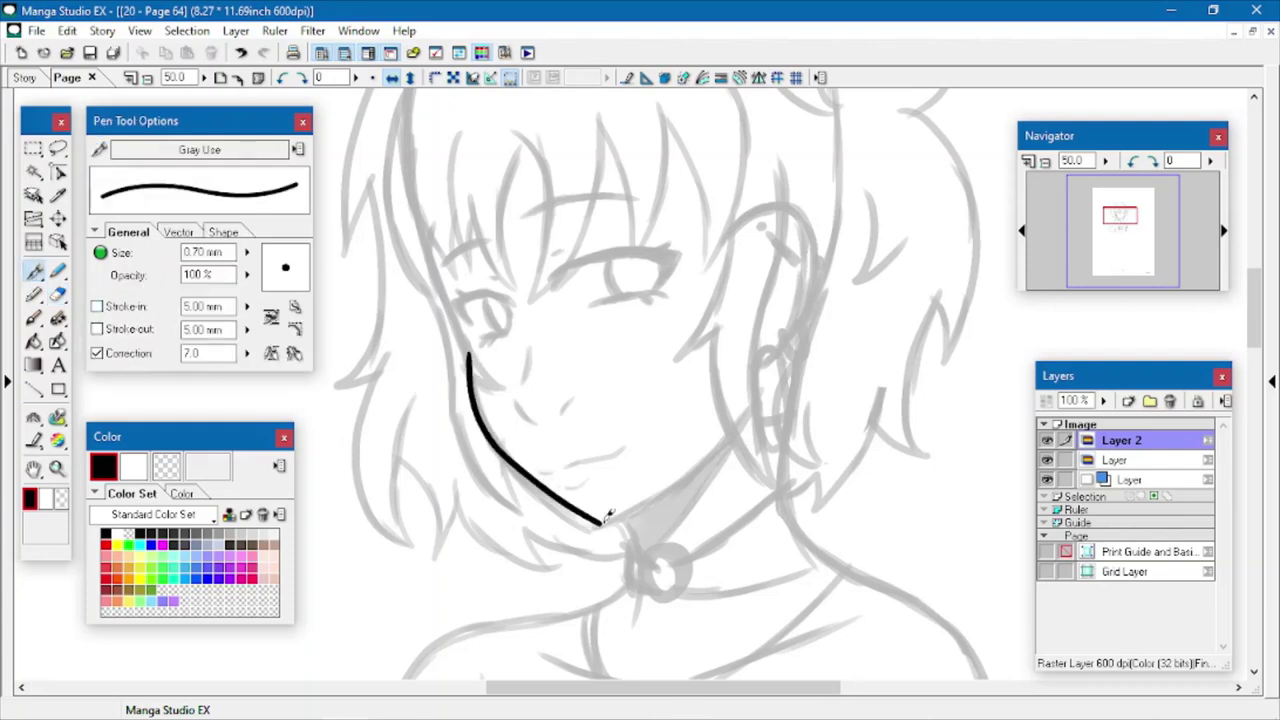
{"action": "key", "text": "ctrl+z"}
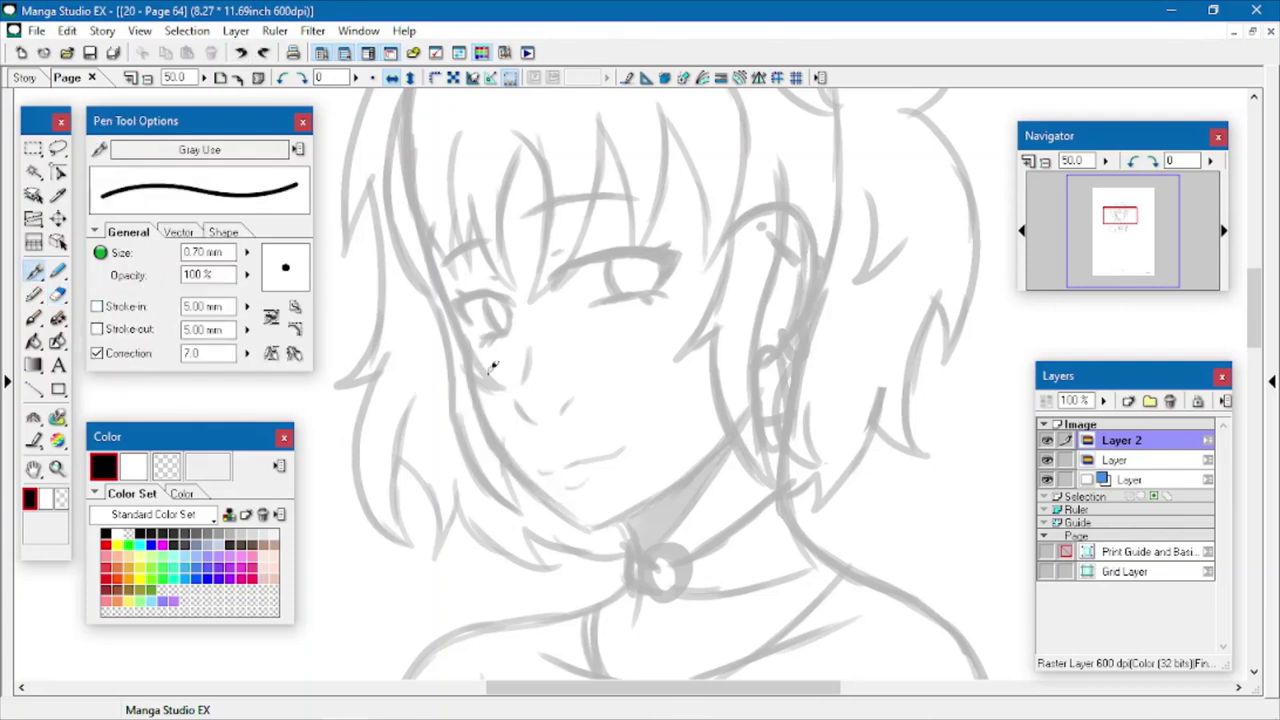
{"action": "mouse_move", "coordinate": [470, 364]}
{"action": "left_mouse_down"}
{"action": "mouse_move", "coordinate": [524, 481]}
{"action": "mouse_move", "coordinate": [583, 526]}
{"action": "mouse_move", "coordinate": [692, 478]}
{"action": "left_mouse_up"}
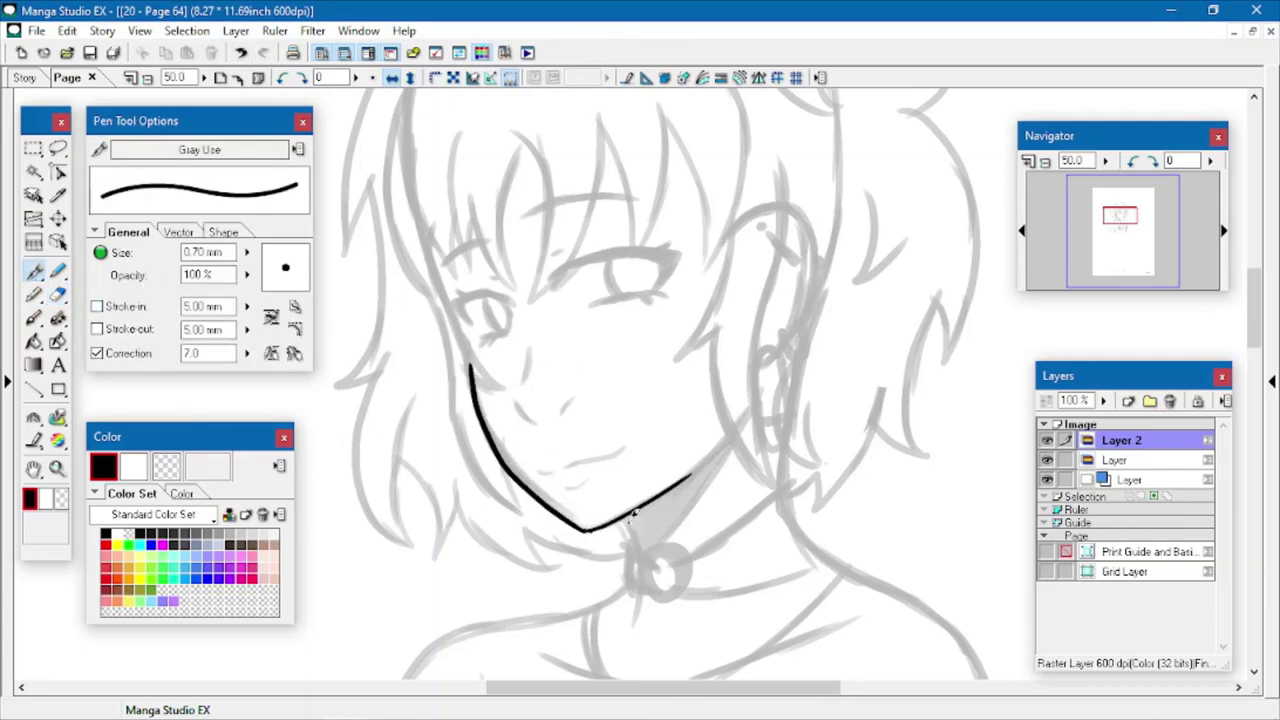
{"action": "left_click_drag", "start_coordinate": [622, 518], "coordinate": [630, 612]}
{"action": "mouse_move", "coordinate": [786, 380]}
{"action": "left_mouse_down"}
{"action": "mouse_move", "coordinate": [781, 424]}
{"action": "mouse_move", "coordinate": [800, 535]}
{"action": "left_mouse_up"}
{"action": "left_click_drag", "start_coordinate": [434, 240], "coordinate": [490, 366]}
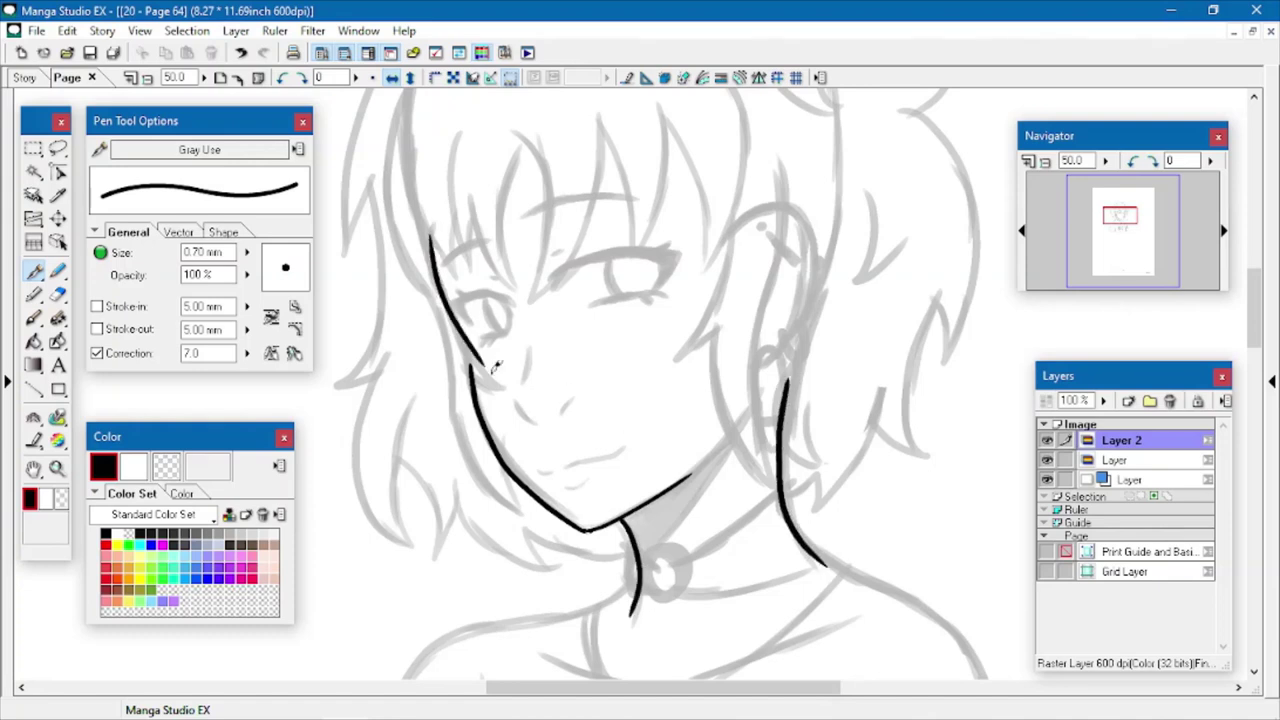
{"action": "key", "text": "ctrl+z"}
- Switch the pen colour to blue and ink the pointed side locks on both sides of the face
{"action": "left_click", "coordinate": [150, 545]}
{"action": "left_click_drag", "start_coordinate": [433, 266], "coordinate": [495, 388]}
{"action": "mouse_move", "coordinate": [442, 302]}
{"action": "left_mouse_down"}
{"action": "mouse_move", "coordinate": [459, 434]}
{"action": "mouse_move", "coordinate": [512, 500]}
{"action": "left_mouse_up"}
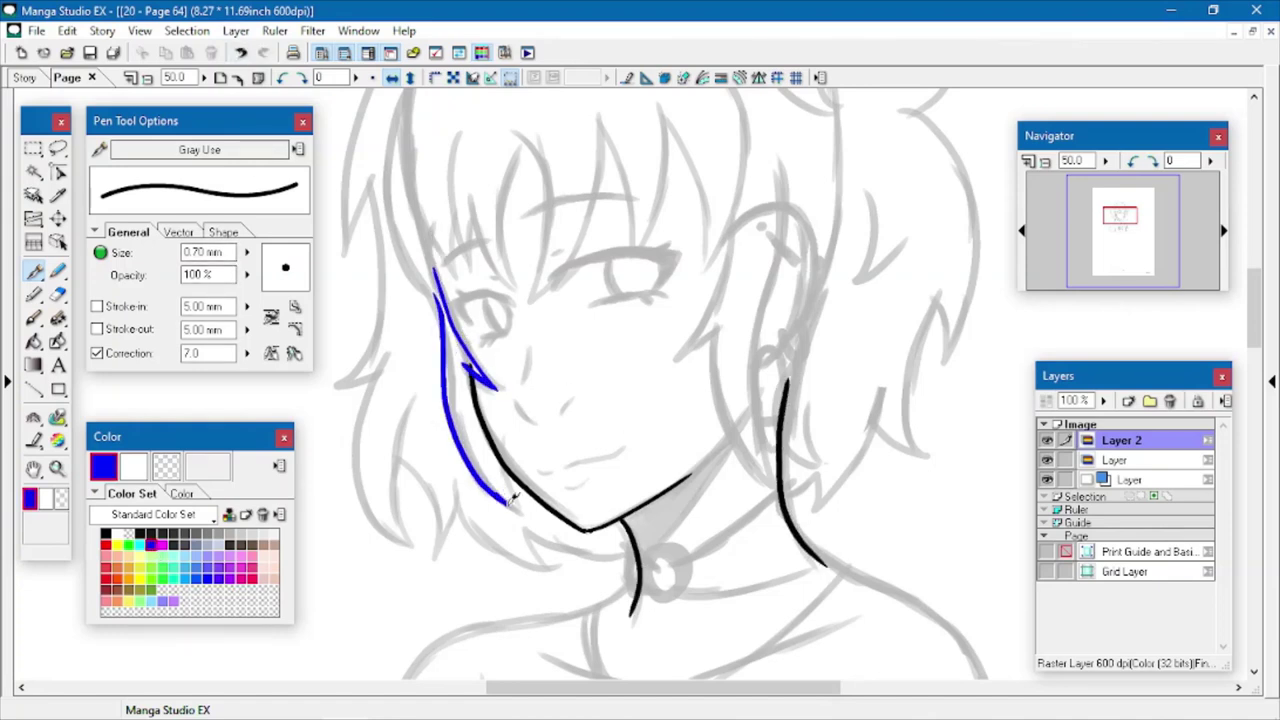
{"action": "mouse_move", "coordinate": [736, 212]}
{"action": "left_mouse_down"}
{"action": "mouse_move", "coordinate": [689, 340]}
{"action": "mouse_move", "coordinate": [714, 315]}
{"action": "mouse_move", "coordinate": [776, 490]}
{"action": "mouse_move", "coordinate": [759, 322]}
{"action": "mouse_move", "coordinate": [780, 158]}
{"action": "left_mouse_up"}
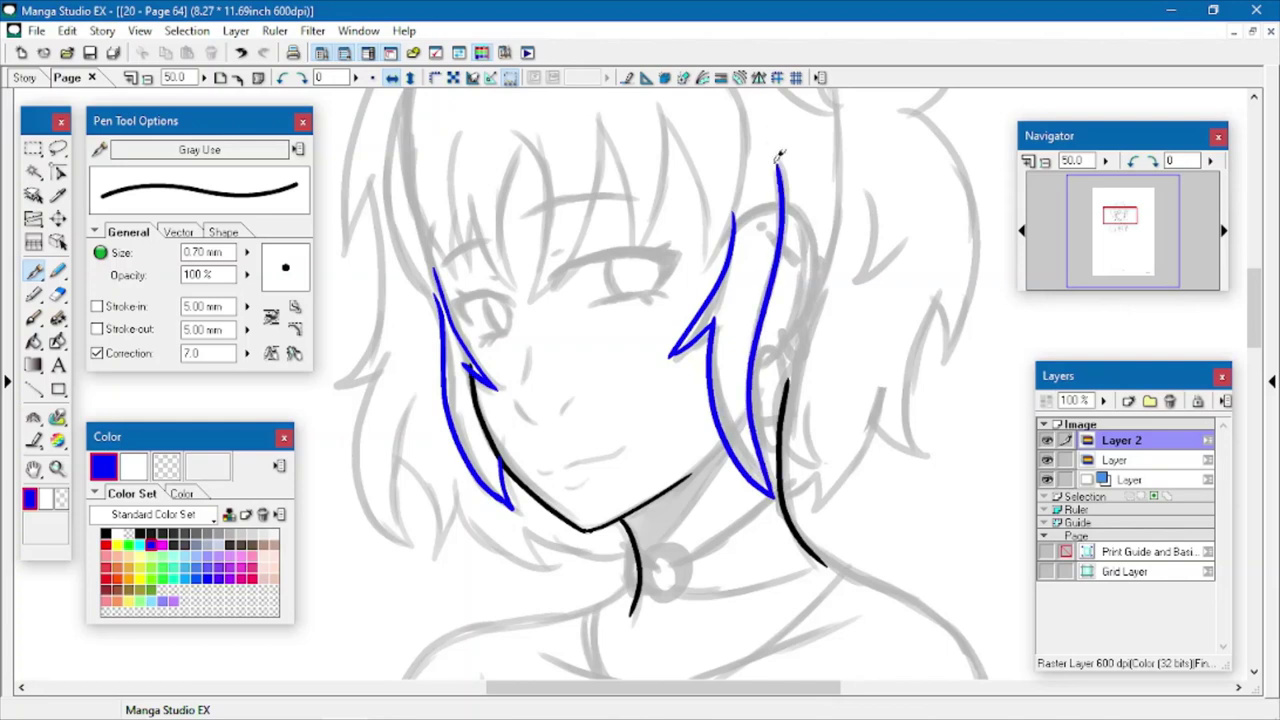
- Ink the ear's outer edge and the hair behind it in blue, including inner strands and the lower right outline
{"action": "left_click_drag", "start_coordinate": [791, 350], "coordinate": [796, 446]}
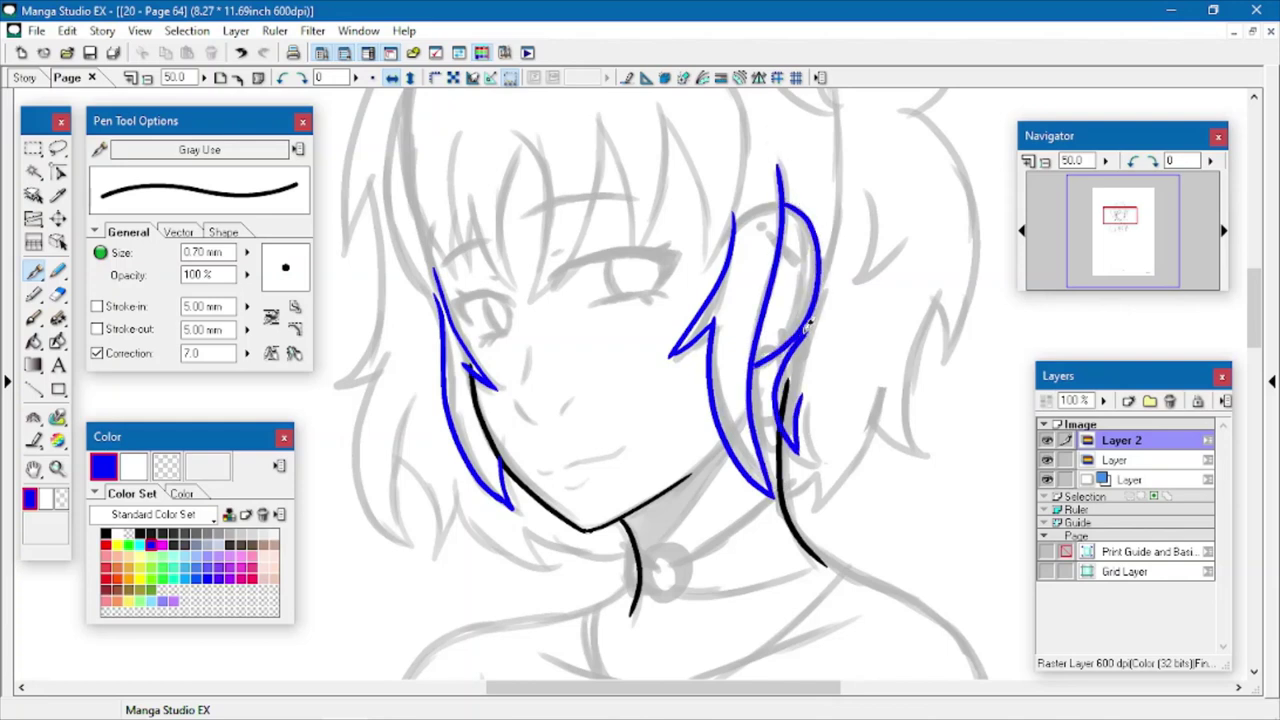
{"action": "left_click_drag", "start_coordinate": [866, 192], "coordinate": [895, 232]}
{"action": "left_click_drag", "start_coordinate": [784, 488], "coordinate": [930, 305]}
{"action": "mouse_move", "coordinate": [906, 106]}
{"action": "left_mouse_down"}
{"action": "mouse_move", "coordinate": [920, 112]}
{"action": "mouse_move", "coordinate": [940, 338]}
{"action": "left_mouse_up"}
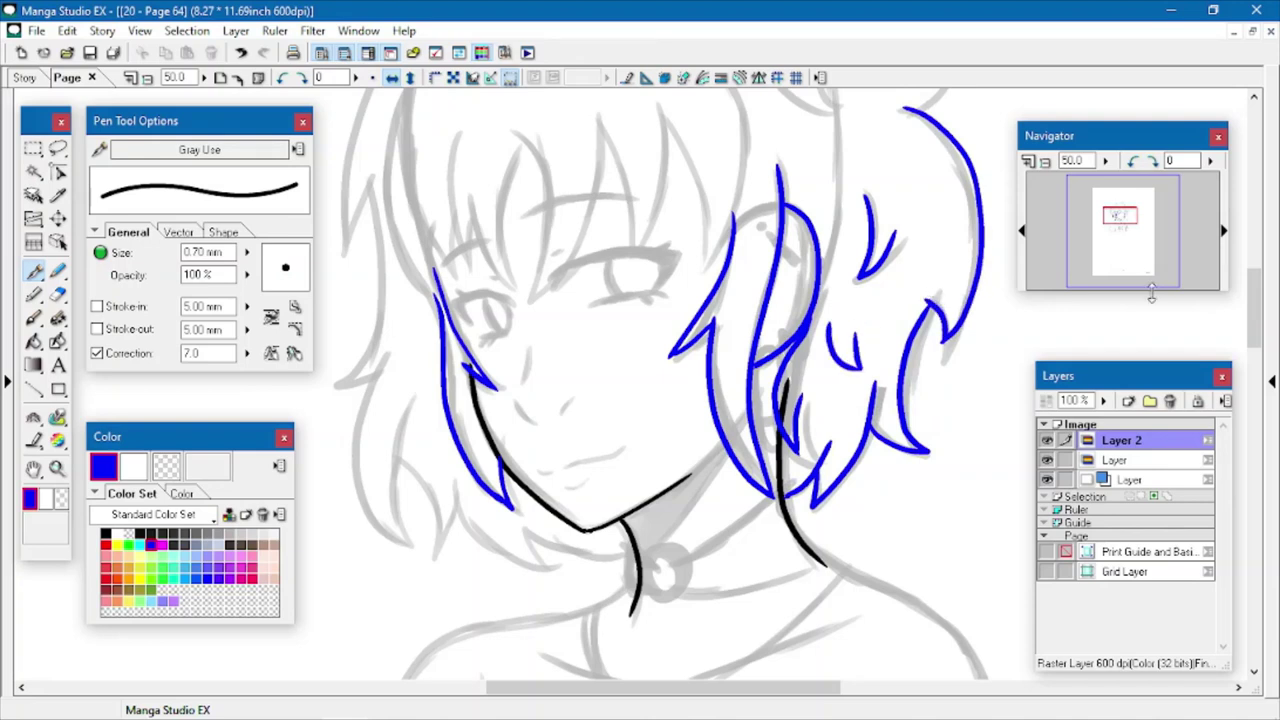
- Ink the outer hair outline in blue from the crown down the right side with its flicked tips
{"action": "scroll", "coordinate": [640, 177], "scroll_direction": "up", "scroll_amount": 5}
{"action": "mouse_move", "coordinate": [635, 186]}
{"action": "left_mouse_down"}
{"action": "mouse_move", "coordinate": [790, 200]}
{"action": "mouse_move", "coordinate": [905, 358]}
{"action": "mouse_move", "coordinate": [895, 402]}
{"action": "left_mouse_up"}
{"action": "left_click", "coordinate": [281, 77]}
{"action": "left_click_drag", "start_coordinate": [915, 358], "coordinate": [913, 392]}
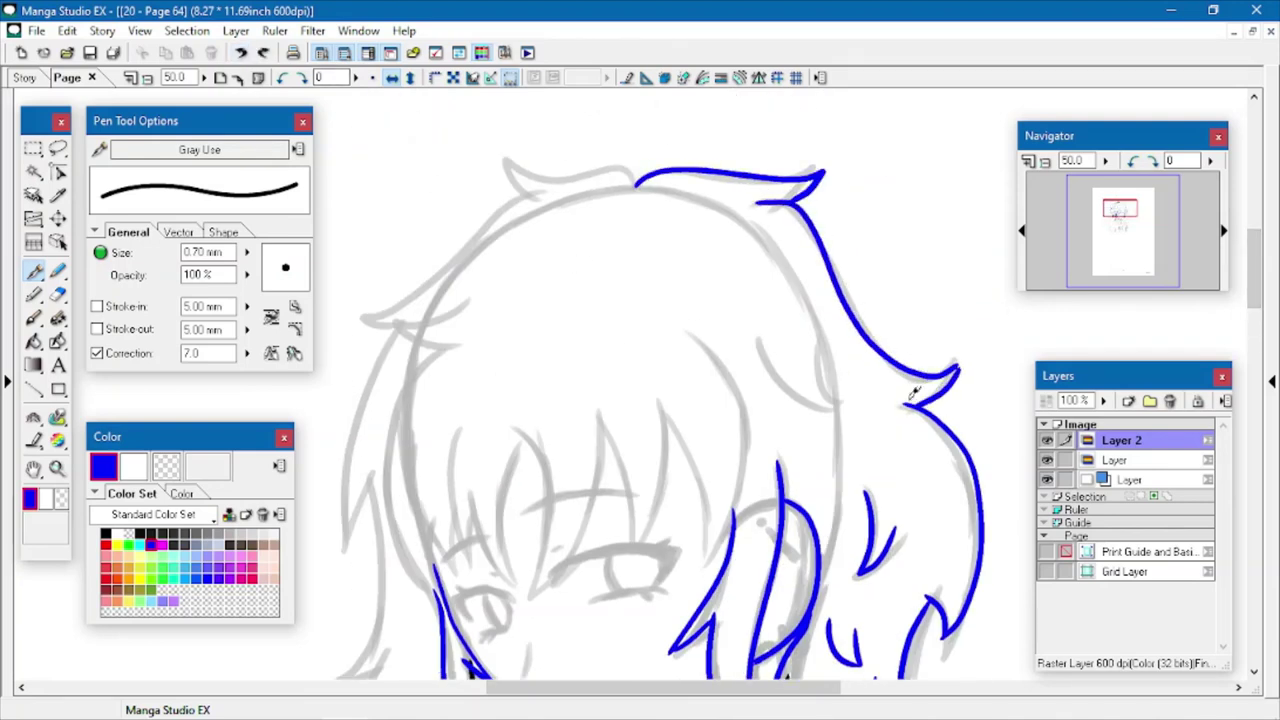
- Ink the crown's left outline and an inner strand on the right in blue, and rework the right flicked tip
{"action": "mouse_move", "coordinate": [636, 184]}
{"action": "left_mouse_down"}
{"action": "mouse_move", "coordinate": [523, 171]}
{"action": "mouse_move", "coordinate": [371, 306]}
{"action": "mouse_move", "coordinate": [342, 530]}
{"action": "left_mouse_up"}
{"action": "left_click_drag", "start_coordinate": [762, 340], "coordinate": [830, 412]}
{"action": "scroll", "coordinate": [965, 335], "scroll_direction": "down", "scroll_amount": 2}
{"action": "key", "text": "e"}
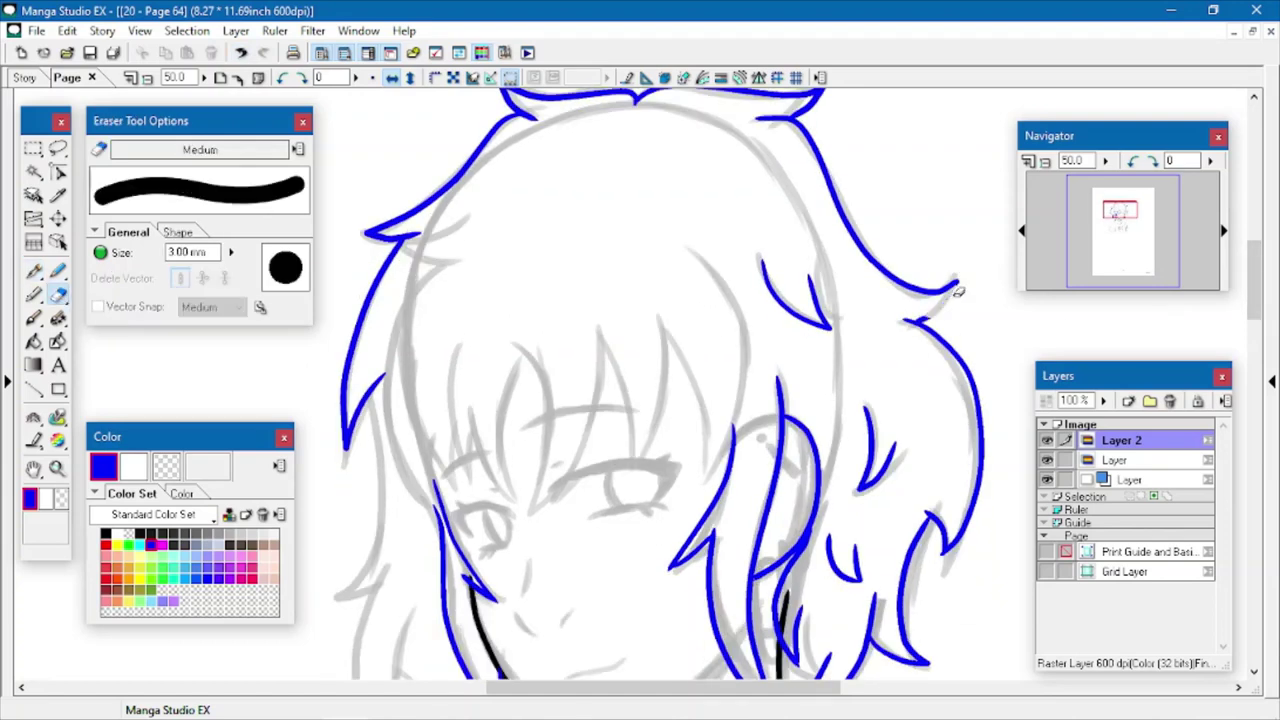
{"action": "key", "text": "p"}
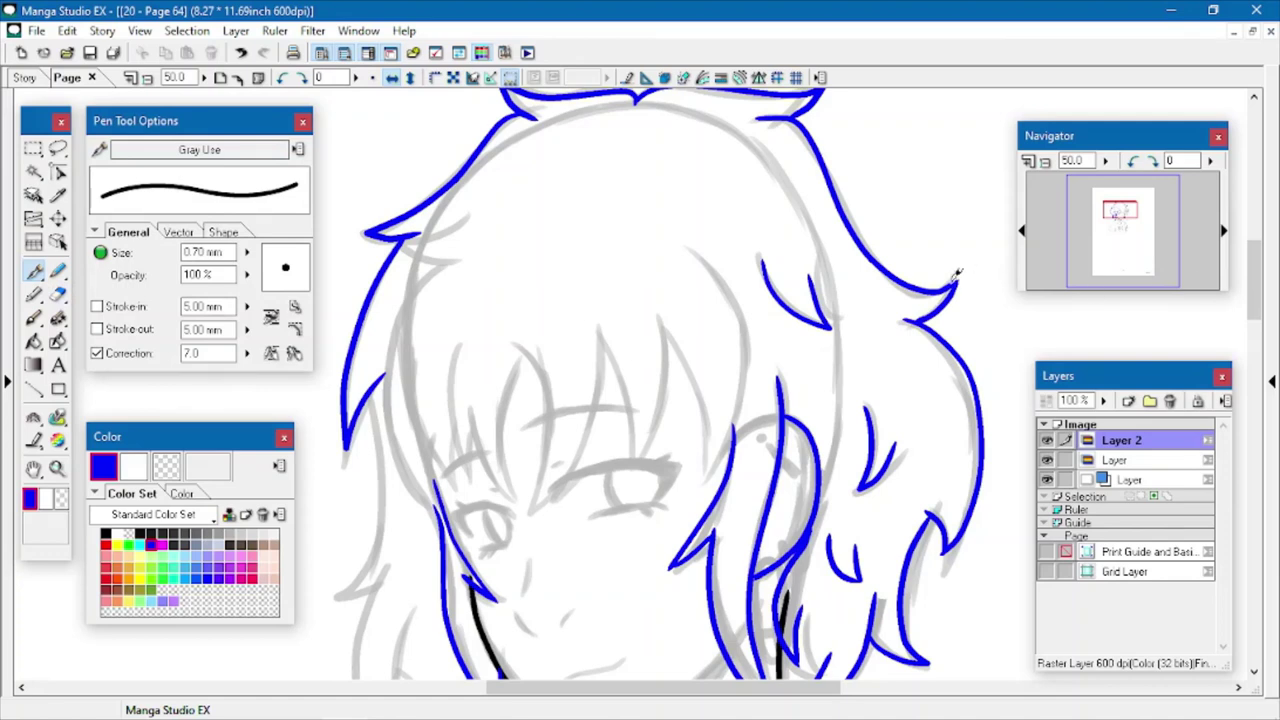
- Ink the left side of the hair in blue, from the outer flicked tips down to the pointed ends below the chin
{"action": "scroll", "coordinate": [957, 272], "scroll_direction": "down", "scroll_amount": 4}
{"action": "mouse_move", "coordinate": [378, 232]}
{"action": "left_mouse_down"}
{"action": "mouse_move", "coordinate": [362, 505]}
{"action": "mouse_move", "coordinate": [405, 598]}
{"action": "left_mouse_up"}
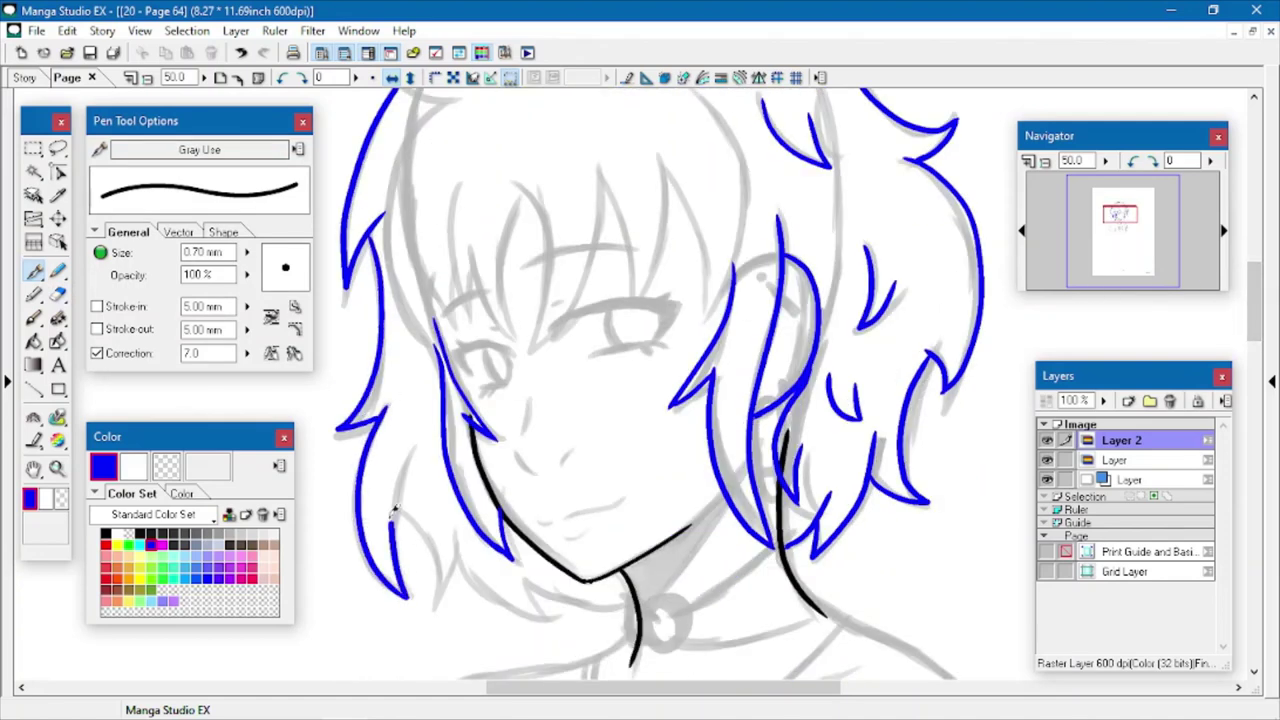
{"action": "left_click_drag", "start_coordinate": [393, 513], "coordinate": [411, 454]}
{"action": "left_click_drag", "start_coordinate": [396, 508], "coordinate": [436, 608]}
{"action": "left_click_drag", "start_coordinate": [436, 608], "coordinate": [456, 533]}
{"action": "left_click_drag", "start_coordinate": [459, 550], "coordinate": [554, 620]}
{"action": "left_click_drag", "start_coordinate": [554, 620], "coordinate": [527, 577]}
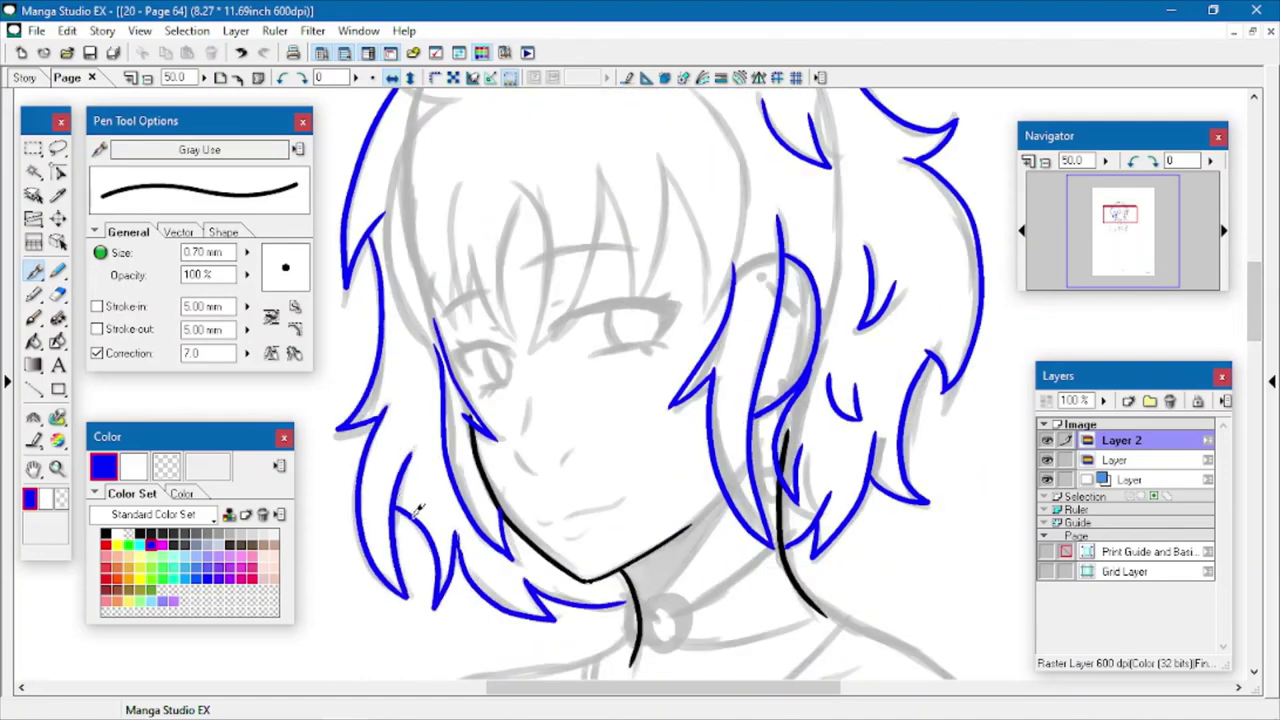
- Trim the overlapping ends of the lower left inner strand and restore blue as the drawing colour
{"action": "key", "text": "e"}
{"action": "left_click_drag", "start_coordinate": [408, 478], "coordinate": [400, 520]}
{"action": "key", "text": "p"}
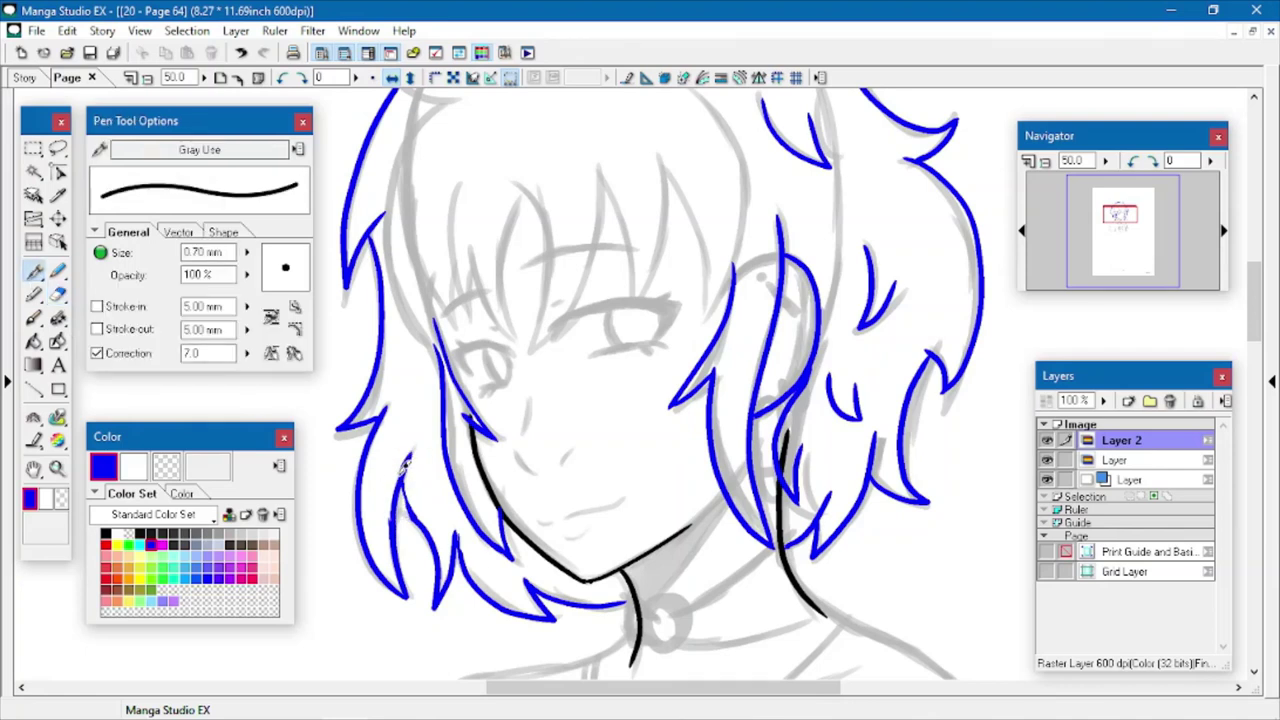
{"action": "key", "text": "c"}
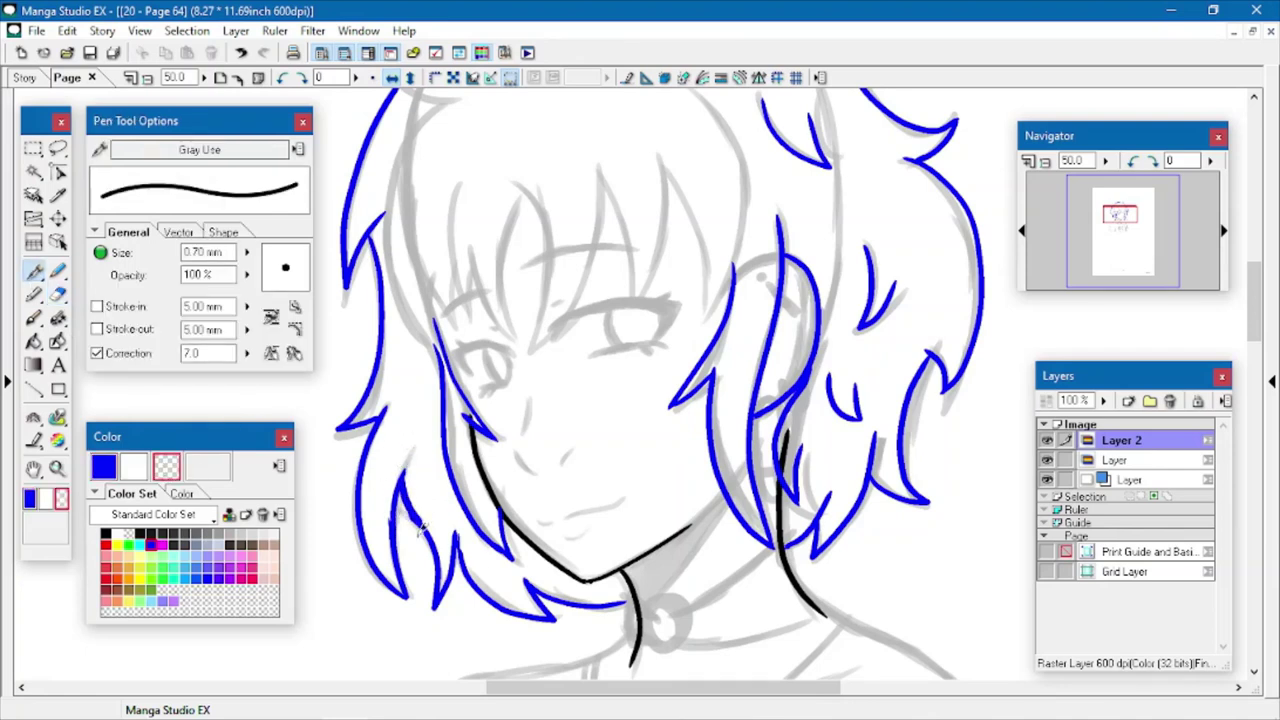
{"action": "left_click", "coordinate": [110, 472]}
- Ink the left fringe strands in blue beside the temple and above the smaller eye
{"action": "mouse_move", "coordinate": [405, 146]}
{"action": "left_mouse_down"}
{"action": "mouse_move", "coordinate": [387, 234]}
{"action": "mouse_move", "coordinate": [438, 347]}
{"action": "left_mouse_up"}
{"action": "left_click_drag", "start_coordinate": [438, 347], "coordinate": [432, 292]}
{"action": "left_click_drag", "start_coordinate": [415, 237], "coordinate": [454, 317]}
{"action": "mouse_move", "coordinate": [459, 183]}
{"action": "left_mouse_down"}
{"action": "mouse_move", "coordinate": [453, 262]}
{"action": "mouse_move", "coordinate": [471, 312]}
{"action": "left_mouse_up"}
{"action": "left_click_drag", "start_coordinate": [470, 249], "coordinate": [514, 330]}
- Ink the pointed central and right fringe strands in blue, and complete the remaining left fringe lock
{"action": "left_click_drag", "start_coordinate": [527, 189], "coordinate": [540, 338]}
{"action": "mouse_move", "coordinate": [540, 338]}
{"action": "left_mouse_down"}
{"action": "mouse_move", "coordinate": [601, 232]}
{"action": "mouse_move", "coordinate": [602, 166]}
{"action": "left_mouse_up"}
{"action": "mouse_move", "coordinate": [602, 166]}
{"action": "left_mouse_down"}
{"action": "mouse_move", "coordinate": [631, 305]}
{"action": "mouse_move", "coordinate": [655, 156]}
{"action": "left_mouse_up"}
{"action": "mouse_move", "coordinate": [655, 156]}
{"action": "left_mouse_down"}
{"action": "mouse_move", "coordinate": [703, 245]}
{"action": "mouse_move", "coordinate": [707, 313]}
{"action": "left_mouse_up"}
{"action": "scroll", "coordinate": [1052, 290], "scroll_direction": "up", "scroll_amount": 3}
{"action": "mouse_move", "coordinate": [684, 233]}
{"action": "left_mouse_down"}
{"action": "mouse_move", "coordinate": [713, 246]}
{"action": "mouse_move", "coordinate": [737, 378]}
{"action": "mouse_move", "coordinate": [710, 450]}
{"action": "left_mouse_up"}
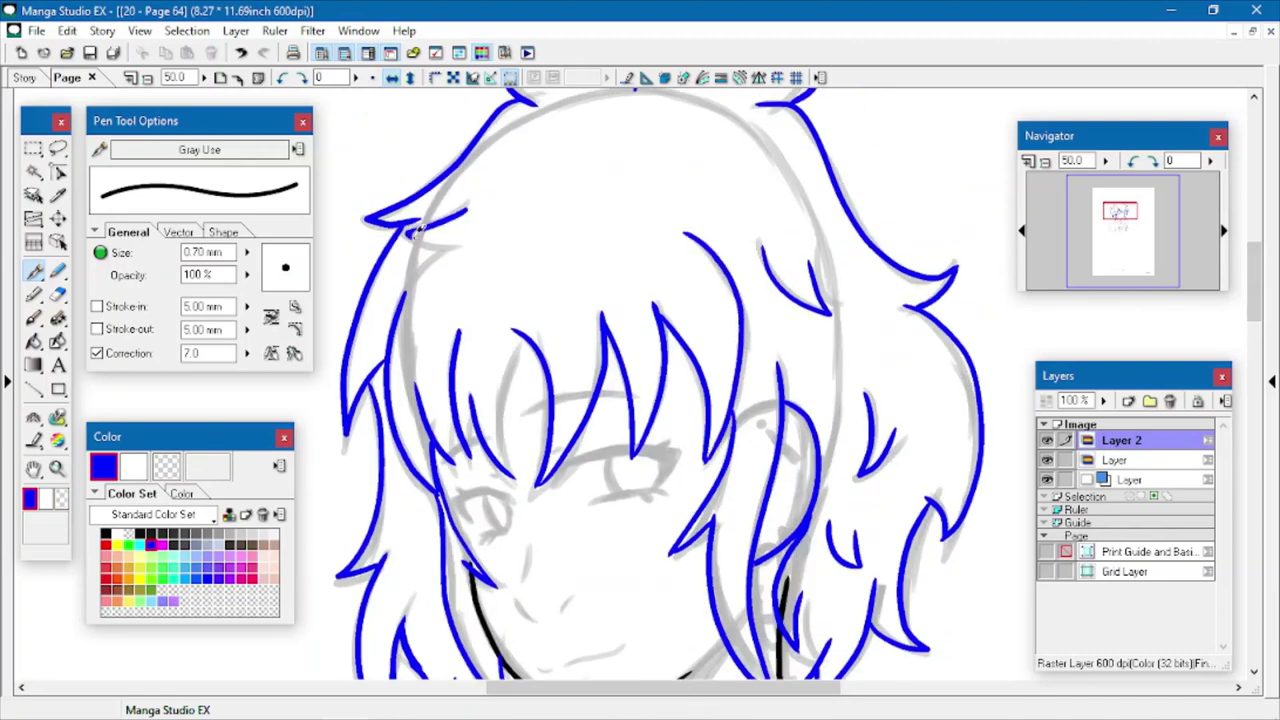
{"action": "left_click_drag", "start_coordinate": [517, 464], "coordinate": [530, 336]}
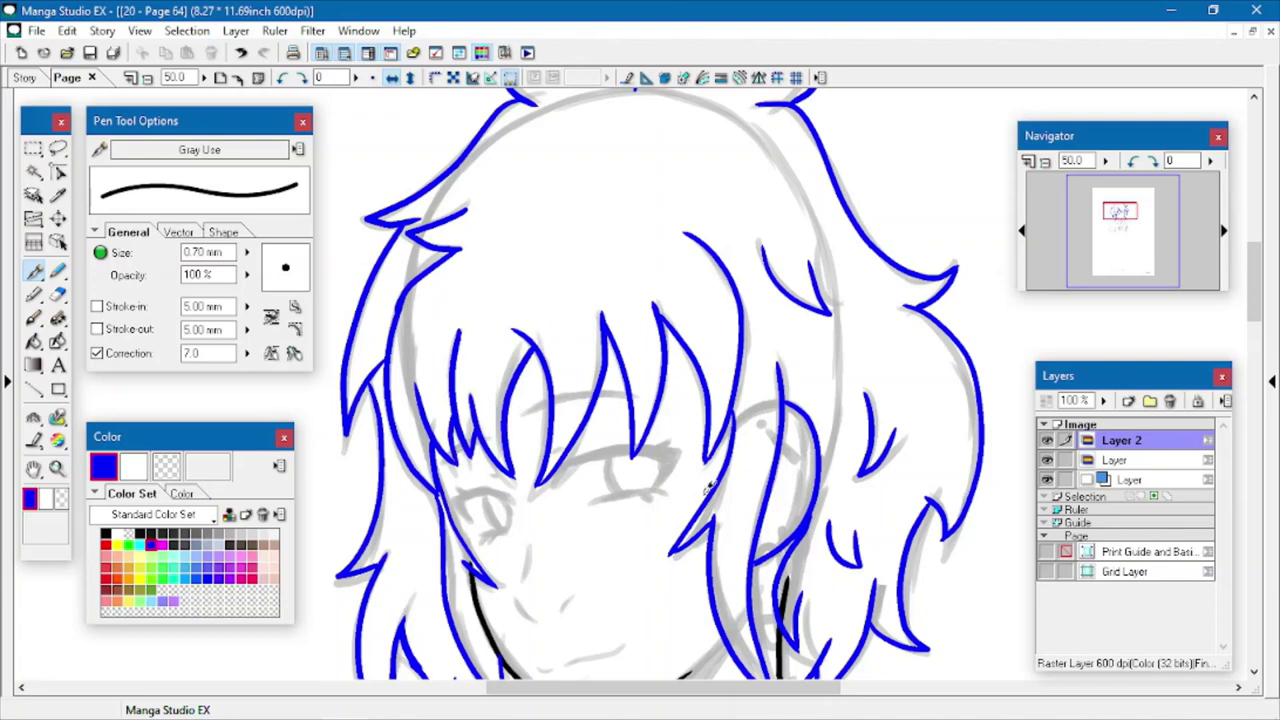
- Ink the ear's inner folds in blue and outline the stud and dangling earring in red
{"action": "scroll", "coordinate": [708, 487], "scroll_direction": "down", "scroll_amount": 3}
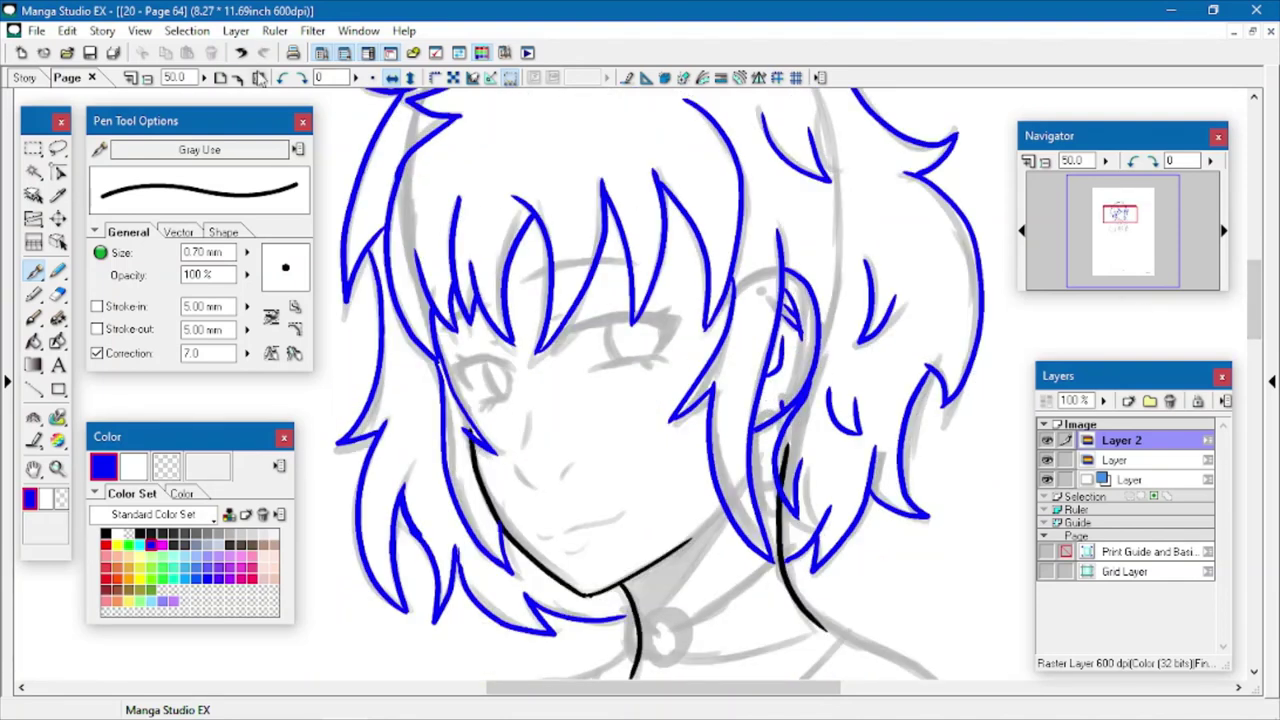
{"action": "left_click", "coordinate": [106, 545]}
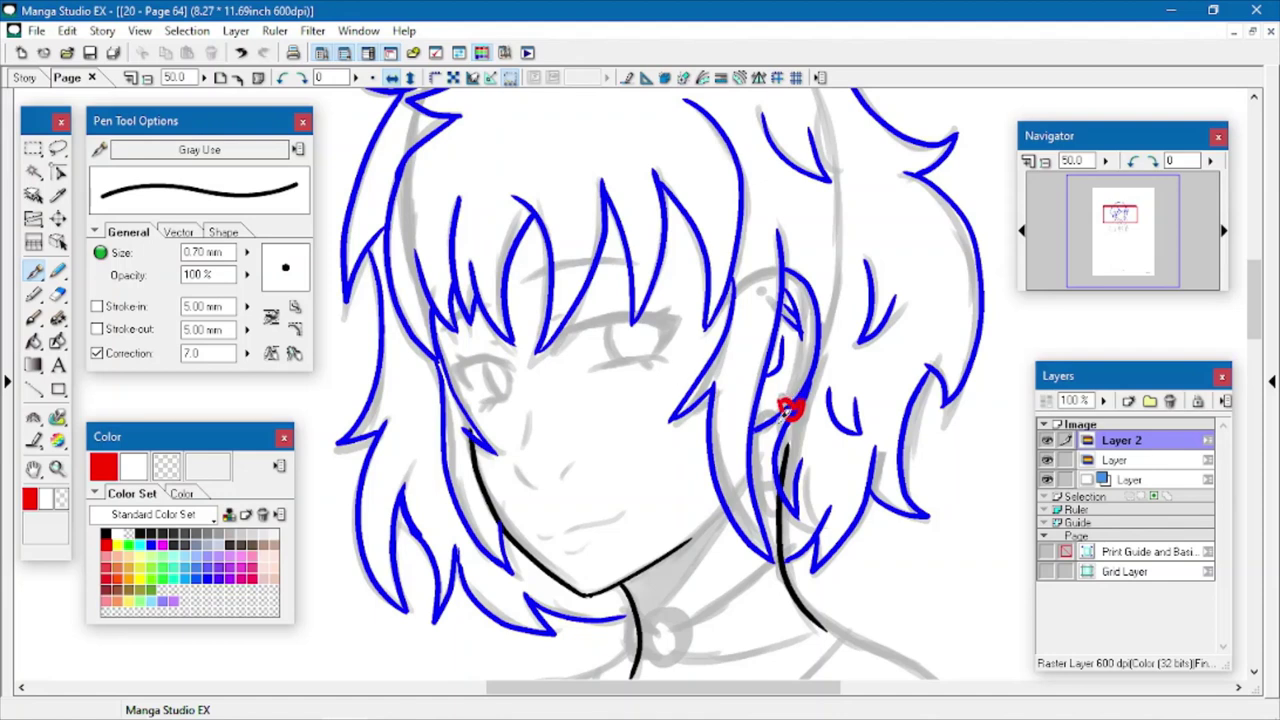
{"action": "mouse_move", "coordinate": [760, 456]}
{"action": "left_mouse_down"}
{"action": "mouse_move", "coordinate": [777, 499]}
{"action": "mouse_move", "coordinate": [783, 466]}
{"action": "left_mouse_up"}
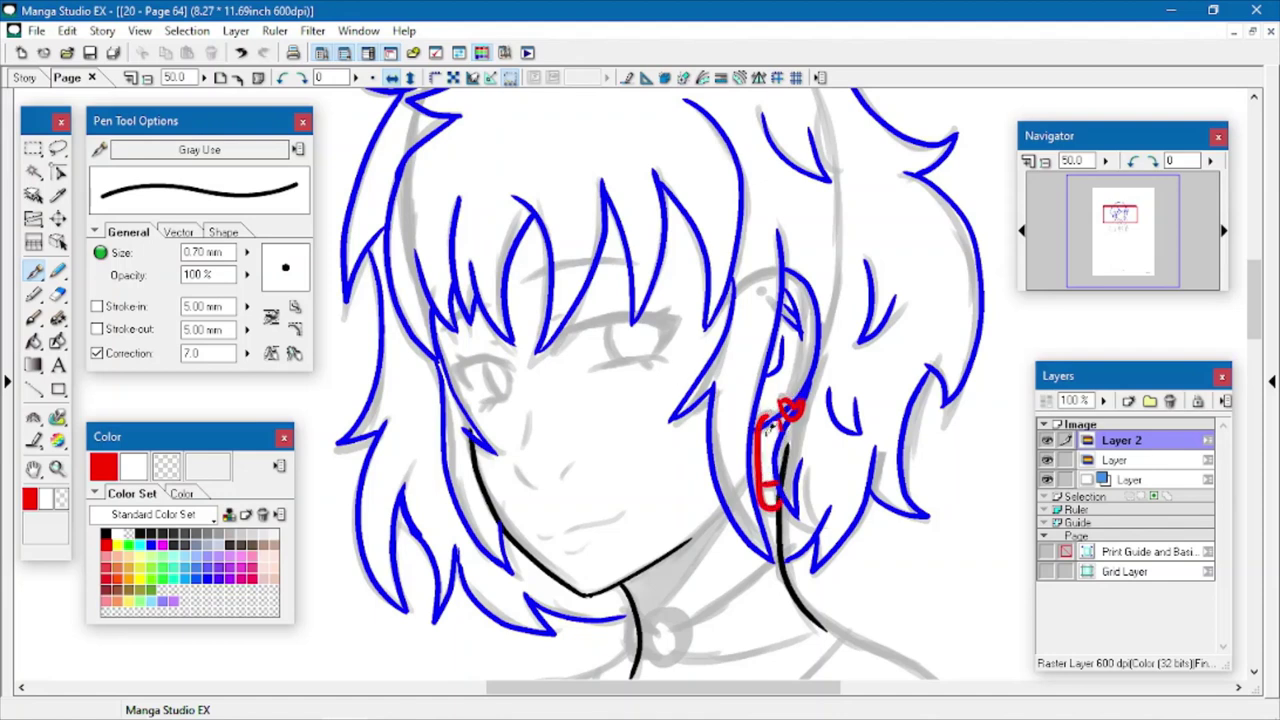
- Clear the hair and ear lines crossing the earring with a transparent fill, and recolour the earring's red outline blue
{"action": "left_click", "coordinate": [166, 466]}
{"action": "key", "text": "g"}
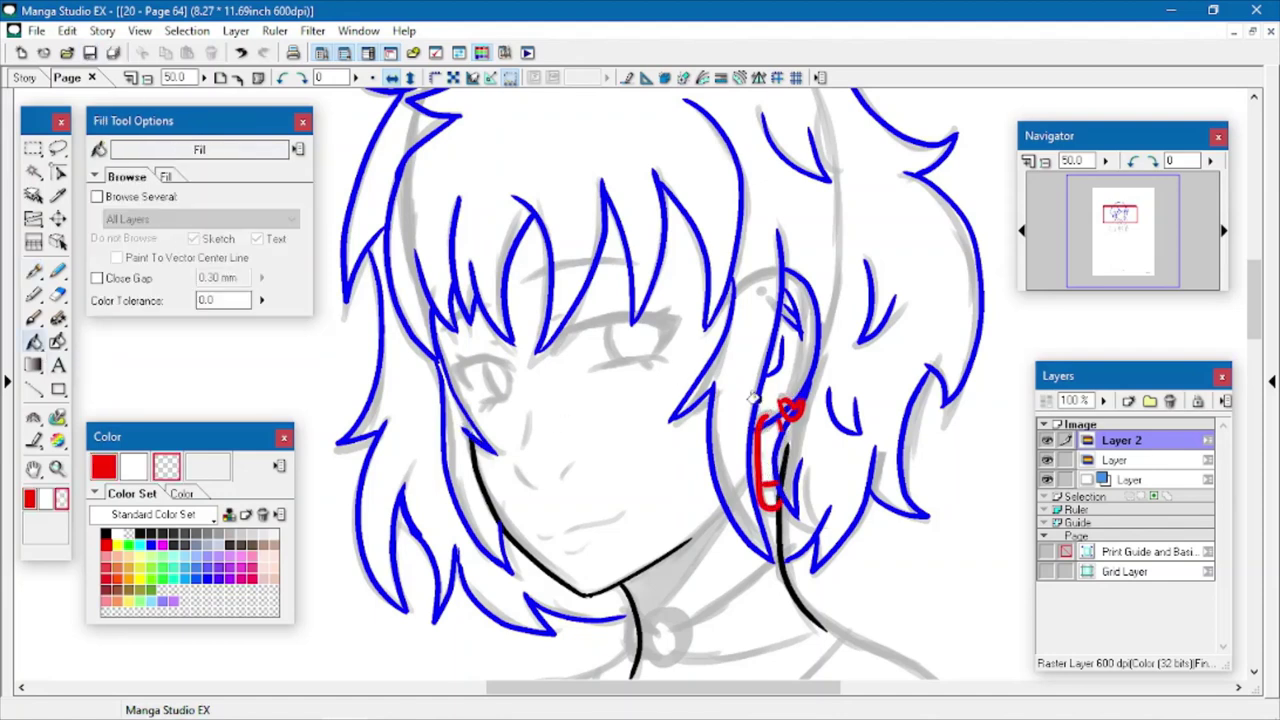
{"action": "left_click", "coordinate": [104, 466]}
{"action": "left_click", "coordinate": [151, 545]}
{"action": "left_click", "coordinate": [788, 414]}
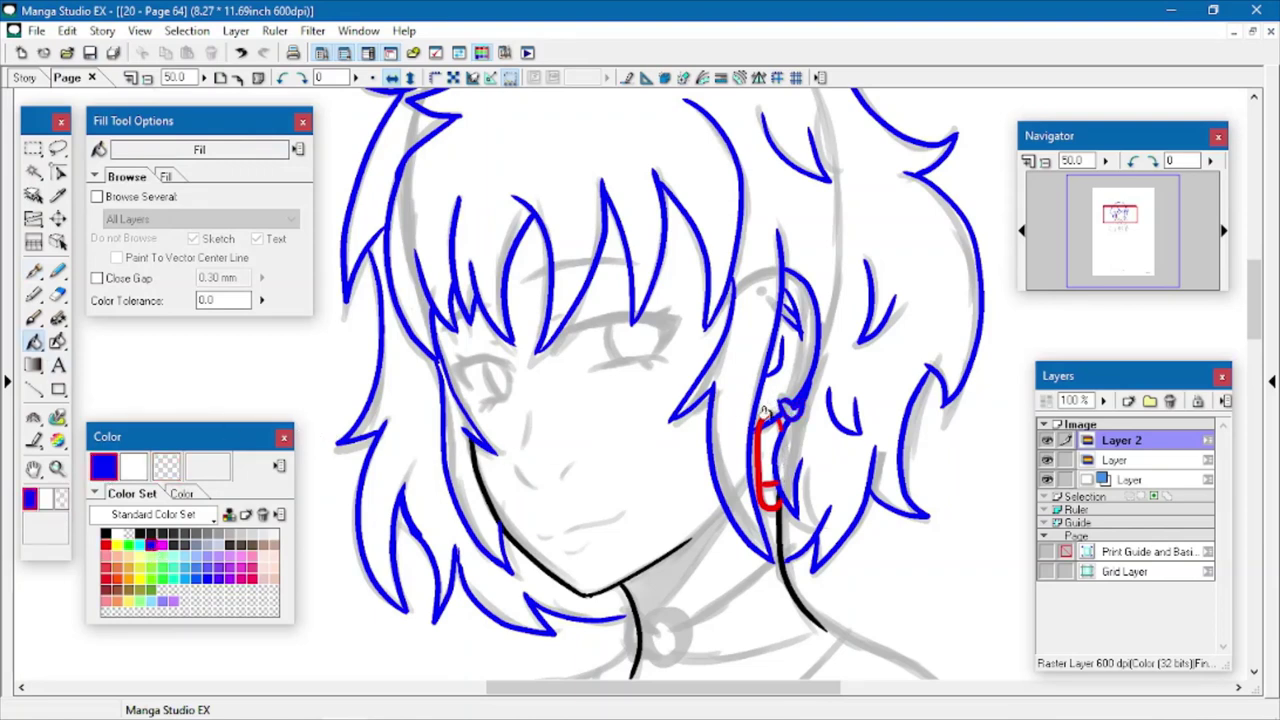
{"action": "left_click", "coordinate": [761, 419]}
{"action": "left_click", "coordinate": [775, 421]}
- Recolour the blue hair, ear and earring lines black with the Fill tool and save the page
{"action": "left_click", "coordinate": [166, 466]}
{"action": "left_click", "coordinate": [104, 466]}
{"action": "left_click", "coordinate": [106, 534]}
{"action": "left_click", "coordinate": [742, 172]}
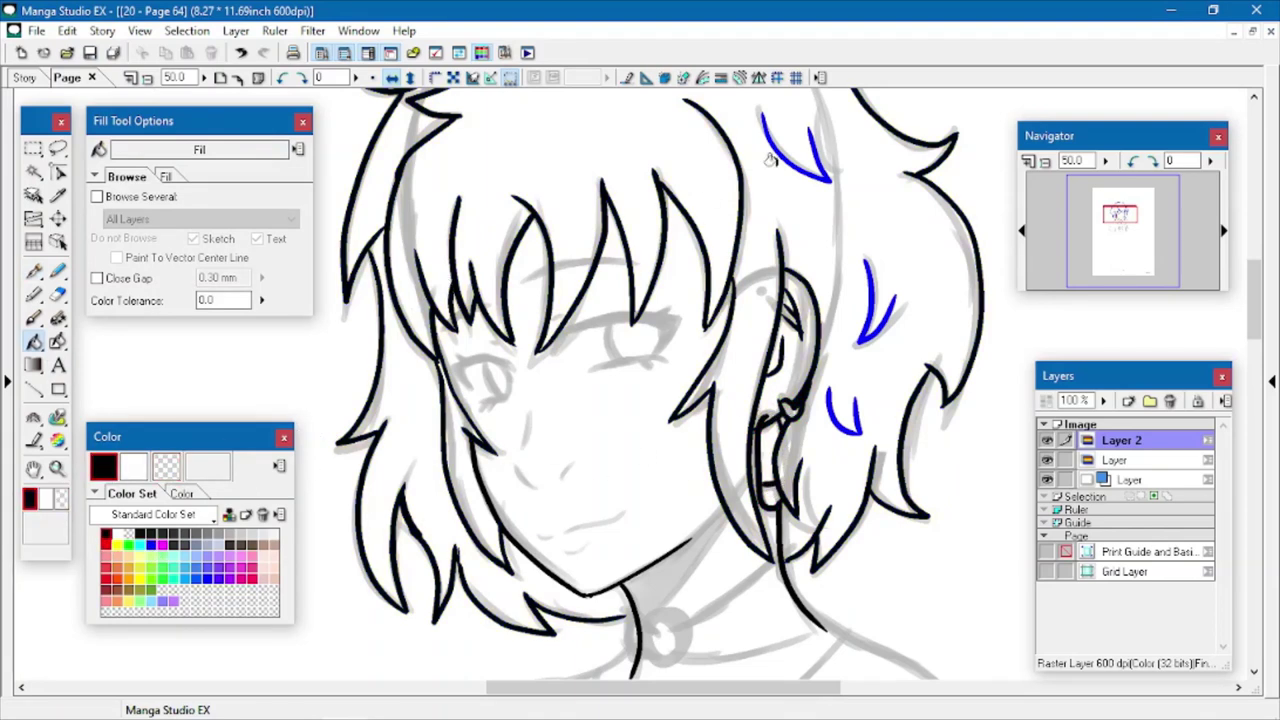
{"action": "left_click", "coordinate": [795, 165]}
{"action": "left_click", "coordinate": [866, 266]}
{"action": "left_click", "coordinate": [94, 54]}
- Ink both eyes in blue with thick upper lashes, irises and lower lids
{"action": "left_click", "coordinate": [57, 469]}
{"action": "left_click", "coordinate": [611, 401]}
{"action": "left_click", "coordinate": [35, 271]}
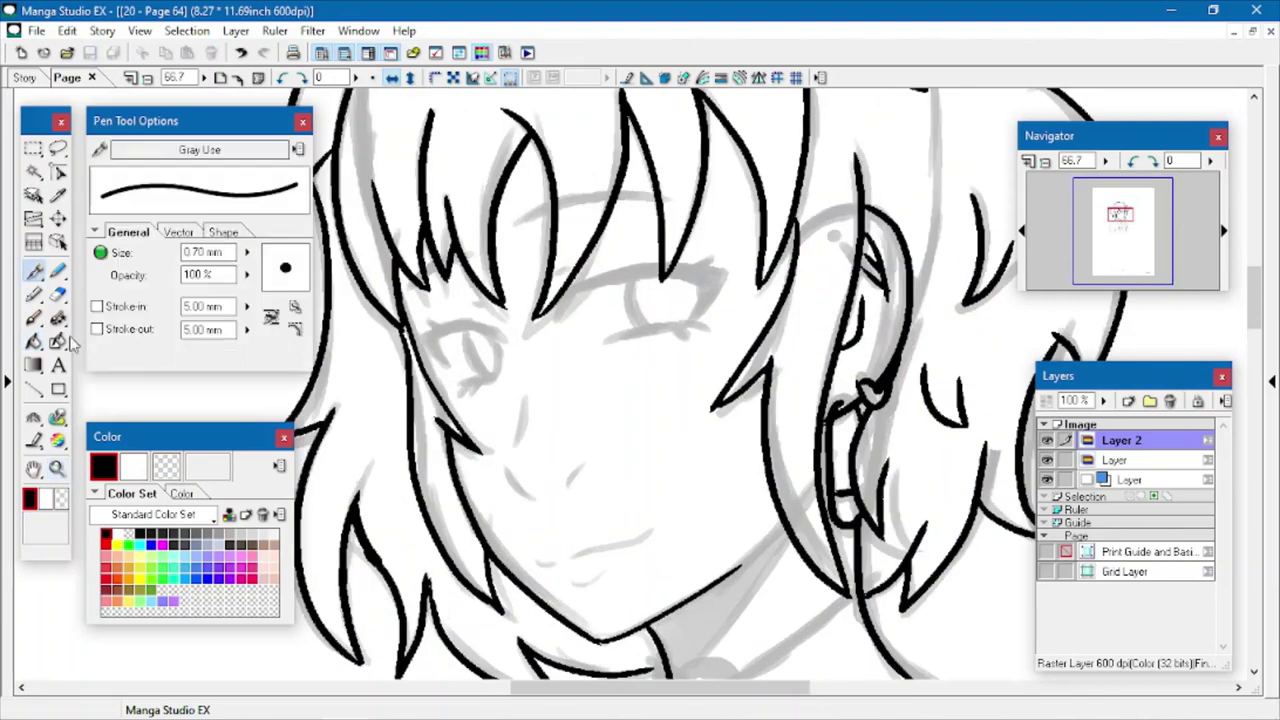
{"action": "left_click", "coordinate": [151, 545]}
{"action": "left_click_drag", "start_coordinate": [559, 320], "coordinate": [596, 287]}
{"action": "mouse_move", "coordinate": [560, 298]}
{"action": "left_mouse_down"}
{"action": "mouse_move", "coordinate": [598, 286]}
{"action": "mouse_move", "coordinate": [662, 268]}
{"action": "mouse_move", "coordinate": [722, 272]}
{"action": "left_mouse_up"}
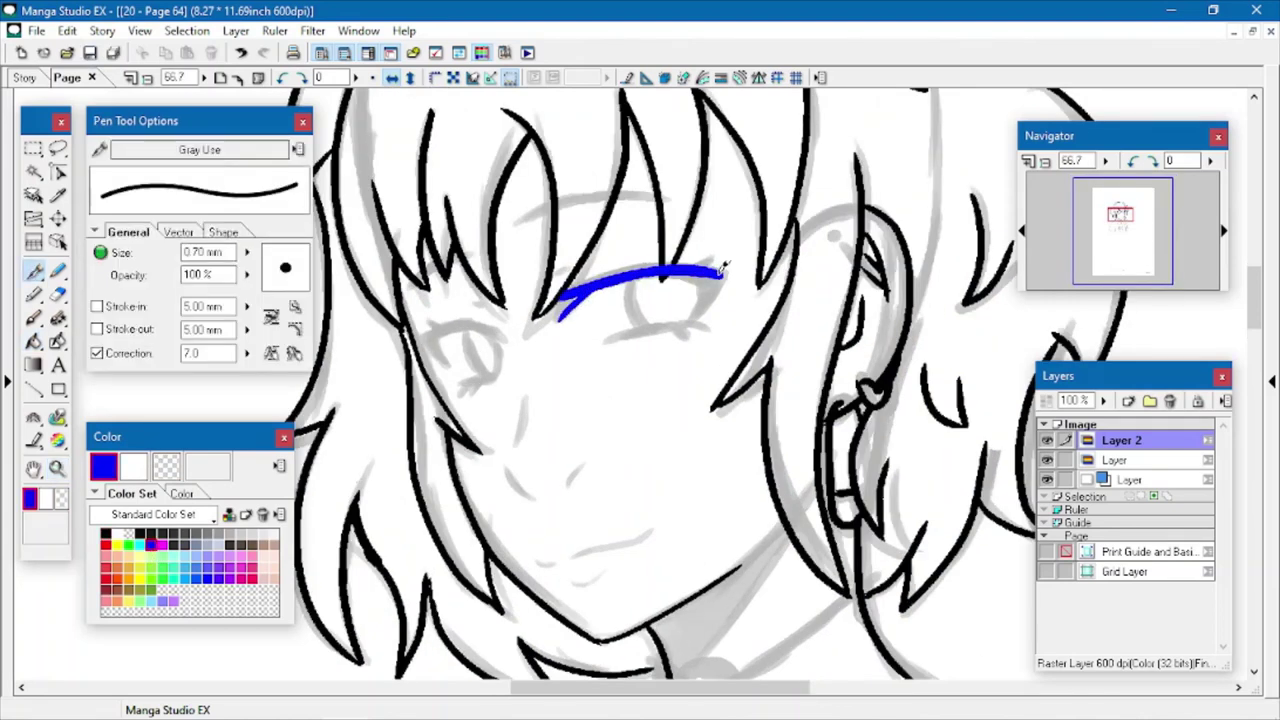
{"action": "left_click_drag", "start_coordinate": [604, 340], "coordinate": [708, 322]}
{"action": "key", "text": "ctrl+z"}
{"action": "mouse_move", "coordinate": [630, 305]}
{"action": "left_mouse_down"}
{"action": "mouse_move", "coordinate": [581, 285]}
{"action": "mouse_move", "coordinate": [711, 269]}
{"action": "left_mouse_up"}
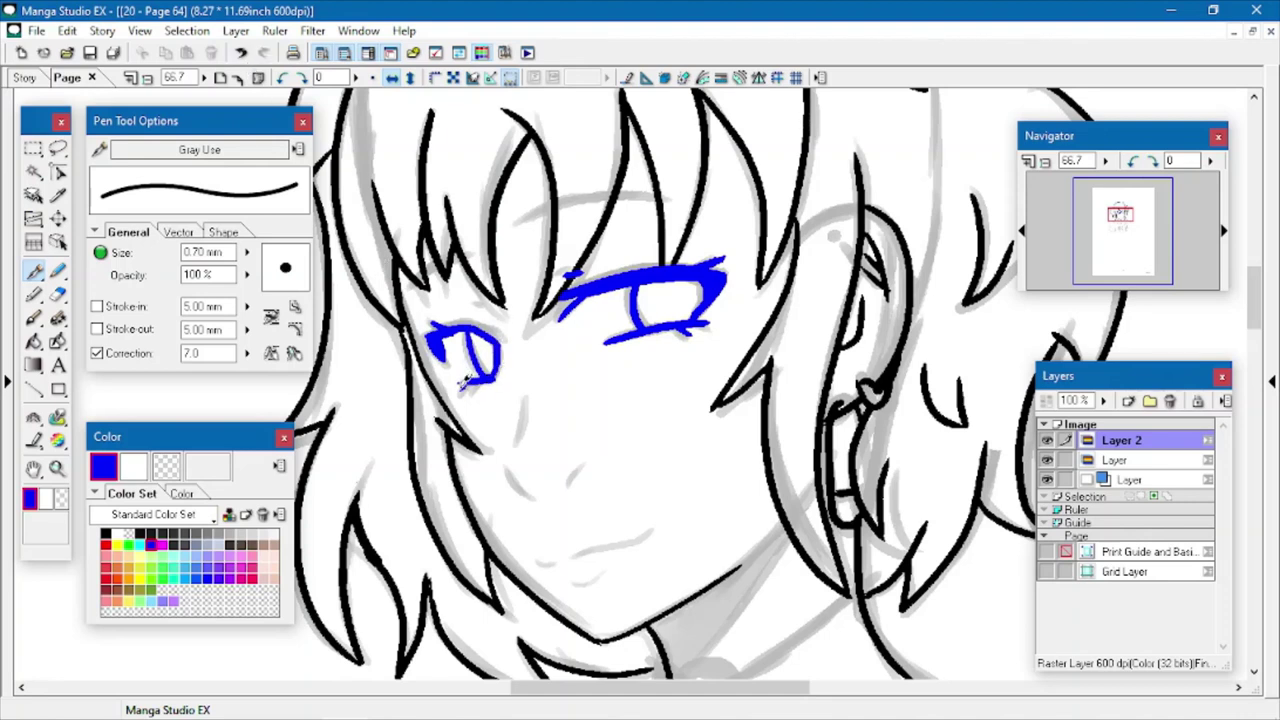
- Ink the eyebrows, nose and smiling mouth in blue
{"action": "mouse_move", "coordinate": [518, 227]}
{"action": "left_mouse_down"}
{"action": "mouse_move", "coordinate": [585, 199]}
{"action": "mouse_move", "coordinate": [722, 212]}
{"action": "left_mouse_up"}
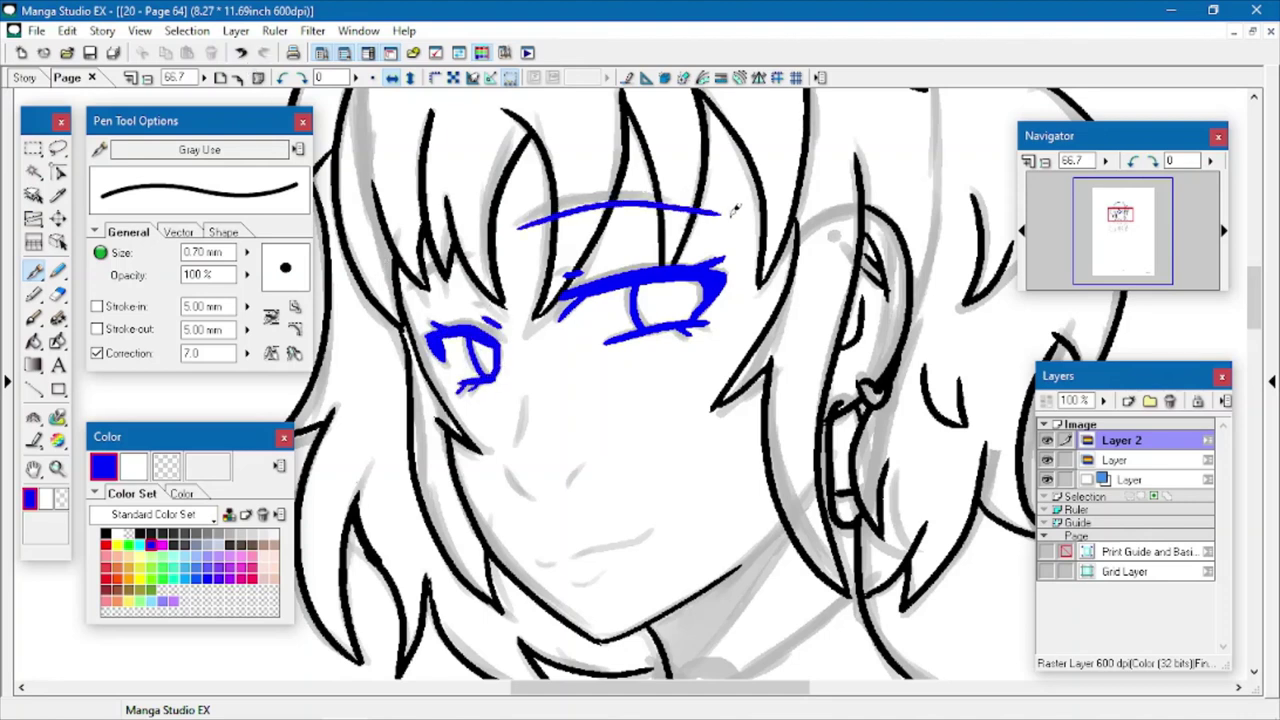
{"action": "left_click_drag", "start_coordinate": [520, 222], "coordinate": [716, 212]}
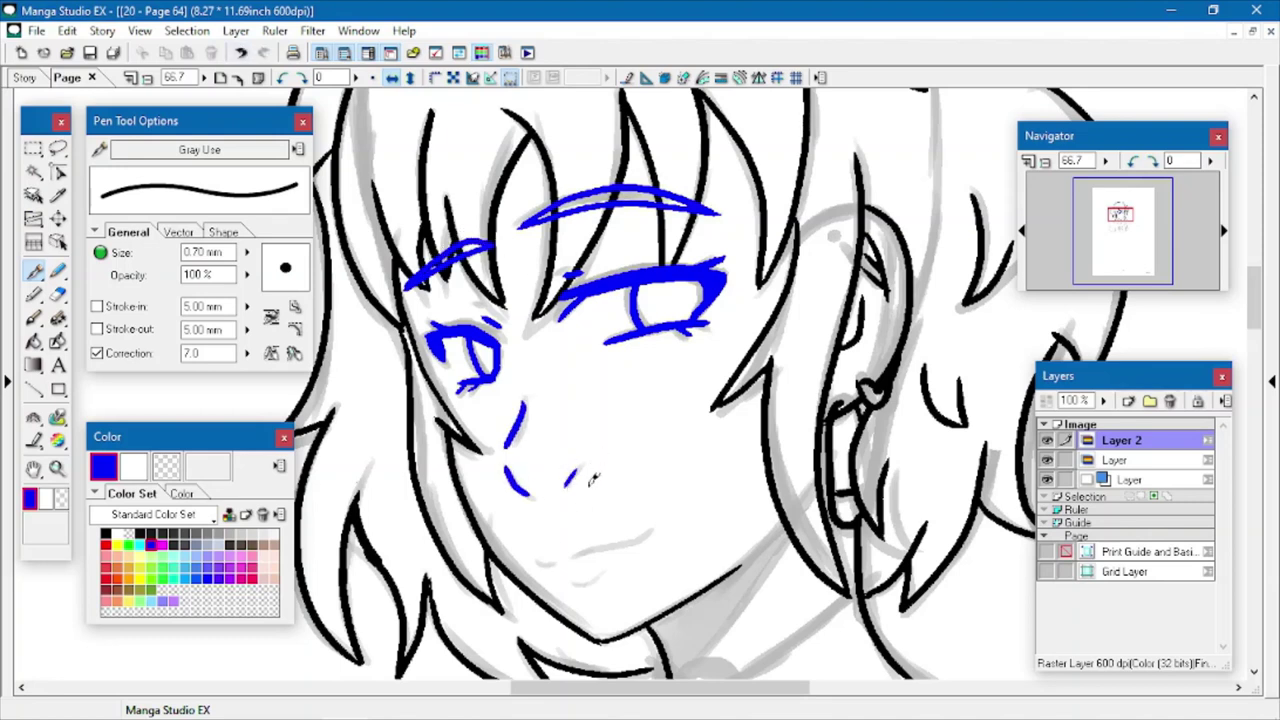
{"action": "left_click_drag", "start_coordinate": [575, 555], "coordinate": [653, 531]}
{"action": "key", "text": "ctrl+z"}
{"action": "left_click_drag", "start_coordinate": [577, 555], "coordinate": [653, 531]}
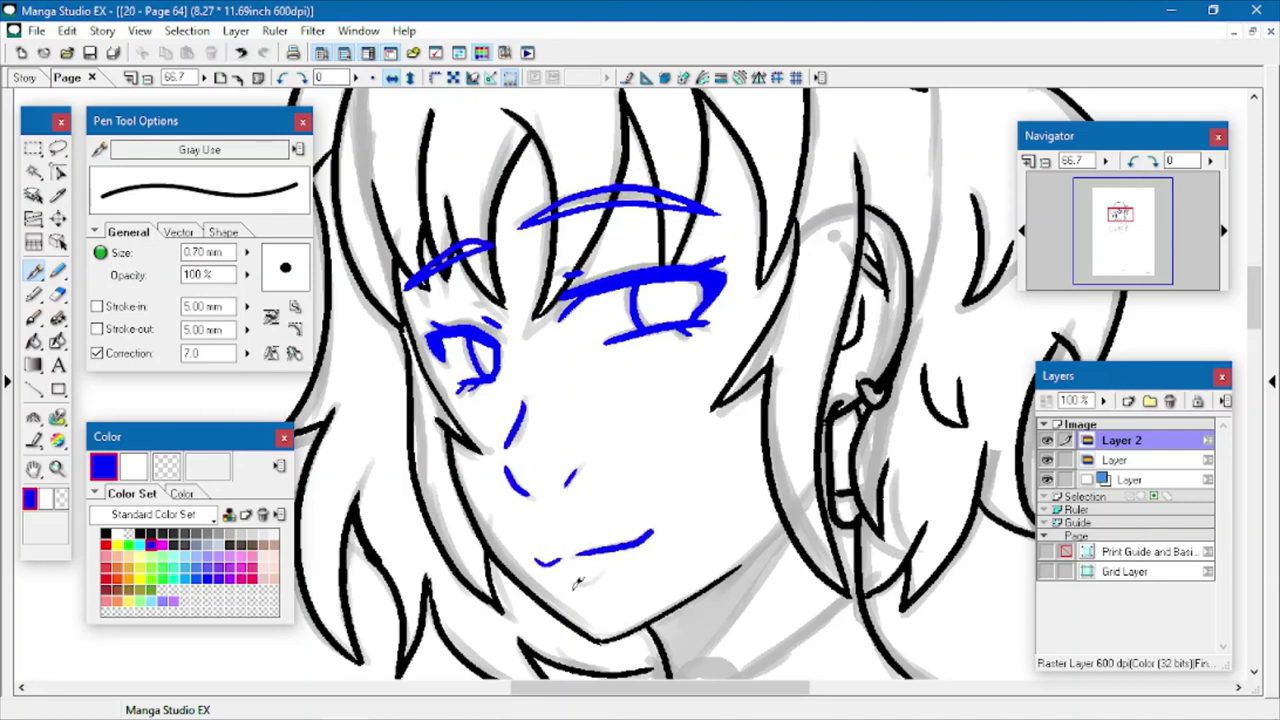
- Ink both shoulder lines in blue from the base of the neck outward
{"action": "left_click_drag", "start_coordinate": [1254, 298], "coordinate": [1254, 343]}
{"action": "mouse_move", "coordinate": [666, 277]}
{"action": "left_mouse_down"}
{"action": "mouse_move", "coordinate": [337, 443]}
{"action": "mouse_move", "coordinate": [315, 545]}
{"action": "left_mouse_up"}
{"action": "left_click_drag", "start_coordinate": [530, 697], "coordinate": [608, 697]}
{"action": "mouse_move", "coordinate": [590, 258]}
{"action": "left_mouse_down"}
{"action": "mouse_move", "coordinate": [660, 288]}
{"action": "mouse_move", "coordinate": [836, 552]}
{"action": "left_mouse_up"}
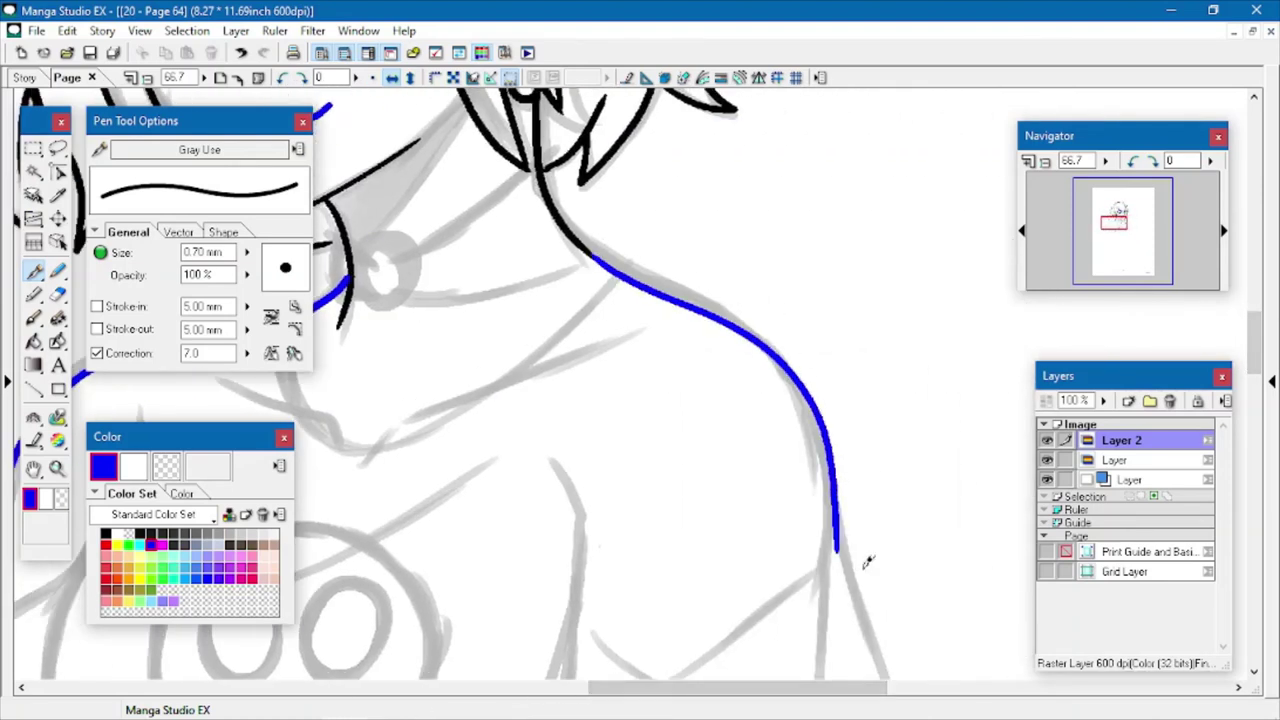
- Ink the right T-shirt sleeve in blue with its side edges, curved hem and inner fold
{"action": "left_click_drag", "start_coordinate": [1254, 343], "coordinate": [1254, 377]}
{"action": "mouse_move", "coordinate": [838, 222]}
{"action": "left_mouse_down"}
{"action": "mouse_move", "coordinate": [595, 458]}
{"action": "mouse_move", "coordinate": [575, 177]}
{"action": "left_mouse_up"}
{"action": "left_click_drag", "start_coordinate": [609, 269], "coordinate": [823, 300]}
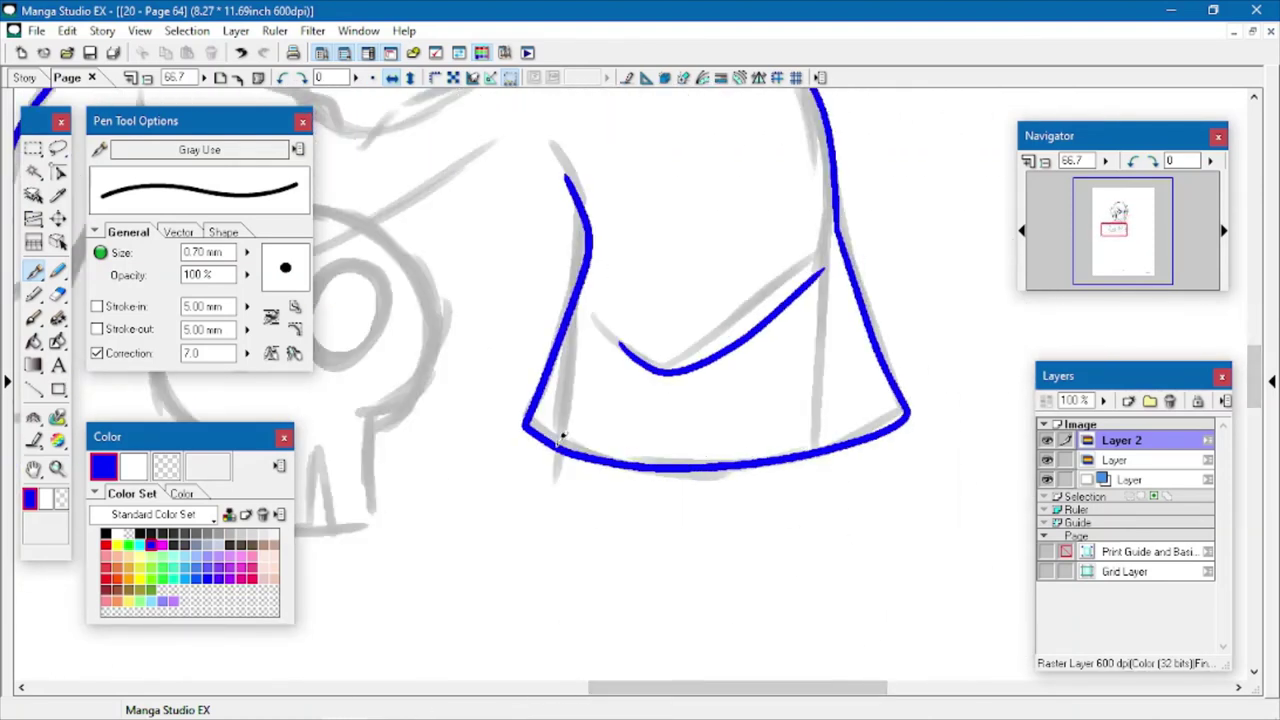
- Ink the left arm's edges in blue and the left sleeve's outer edge, hem and folds in black
{"action": "left_click_drag", "start_coordinate": [650, 687], "coordinate": [536, 687]}
{"action": "mouse_move", "coordinate": [608, 103]}
{"action": "left_mouse_down"}
{"action": "mouse_move", "coordinate": [513, 350]}
{"action": "mouse_move", "coordinate": [527, 478]}
{"action": "left_mouse_up"}
{"action": "left_click_drag", "start_coordinate": [451, 382], "coordinate": [440, 465]}
{"action": "left_click", "coordinate": [106, 535]}
{"action": "mouse_move", "coordinate": [462, 216]}
{"action": "left_mouse_down"}
{"action": "mouse_move", "coordinate": [450, 262]}
{"action": "mouse_move", "coordinate": [512, 420]}
{"action": "left_mouse_up"}
{"action": "left_click_drag", "start_coordinate": [543, 250], "coordinate": [480, 298]}
{"action": "left_click_drag", "start_coordinate": [577, 168], "coordinate": [572, 113]}
- Clear the arm line inside the left sleeve with a transparent fill
{"action": "left_click", "coordinate": [34, 342]}
{"action": "left_click", "coordinate": [168, 467]}
{"action": "left_click", "coordinate": [449, 393]}
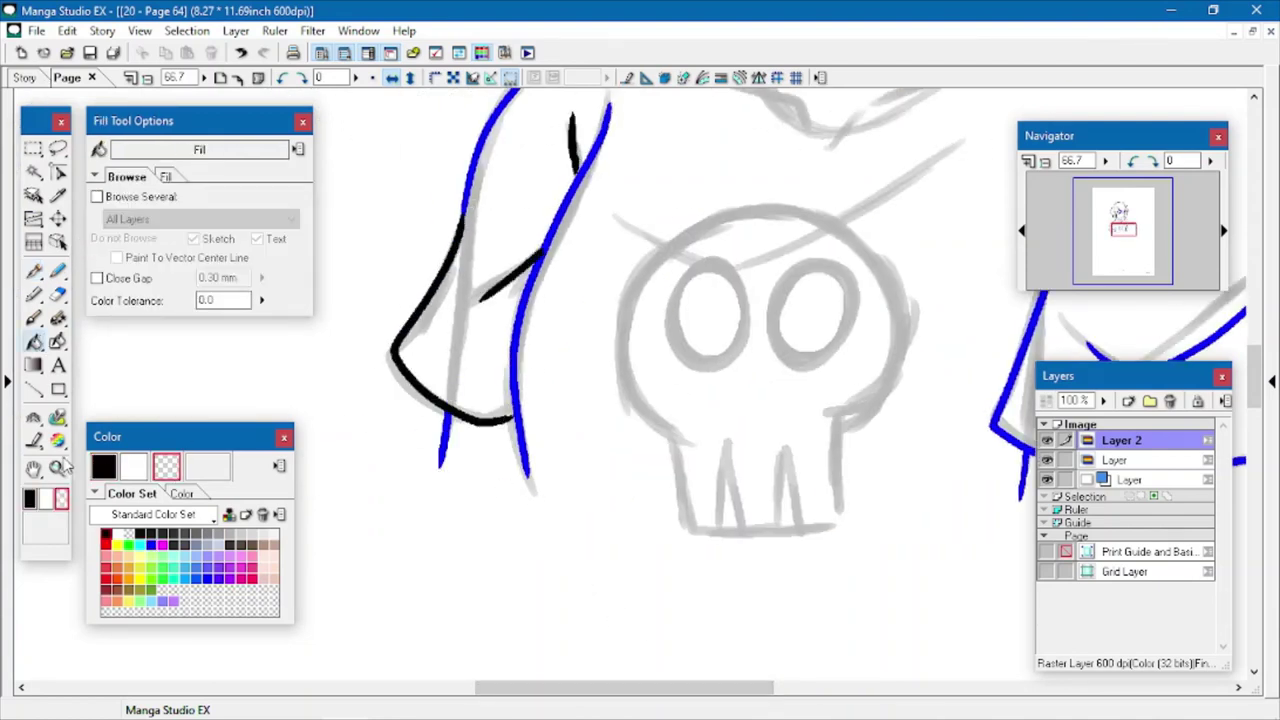
- Ink the collarbones and the long chest fold of the shirt in black
{"action": "left_click", "coordinate": [36, 469]}
{"action": "left_click", "coordinate": [37, 271]}
{"action": "left_click", "coordinate": [107, 467]}
{"action": "mouse_move", "coordinate": [525, 381]}
{"action": "left_mouse_down"}
{"action": "mouse_move", "coordinate": [585, 424]}
{"action": "mouse_move", "coordinate": [858, 312]}
{"action": "left_mouse_up"}
{"action": "left_click_drag", "start_coordinate": [740, 280], "coordinate": [908, 222]}
{"action": "left_click_drag", "start_coordinate": [612, 232], "coordinate": [705, 279]}
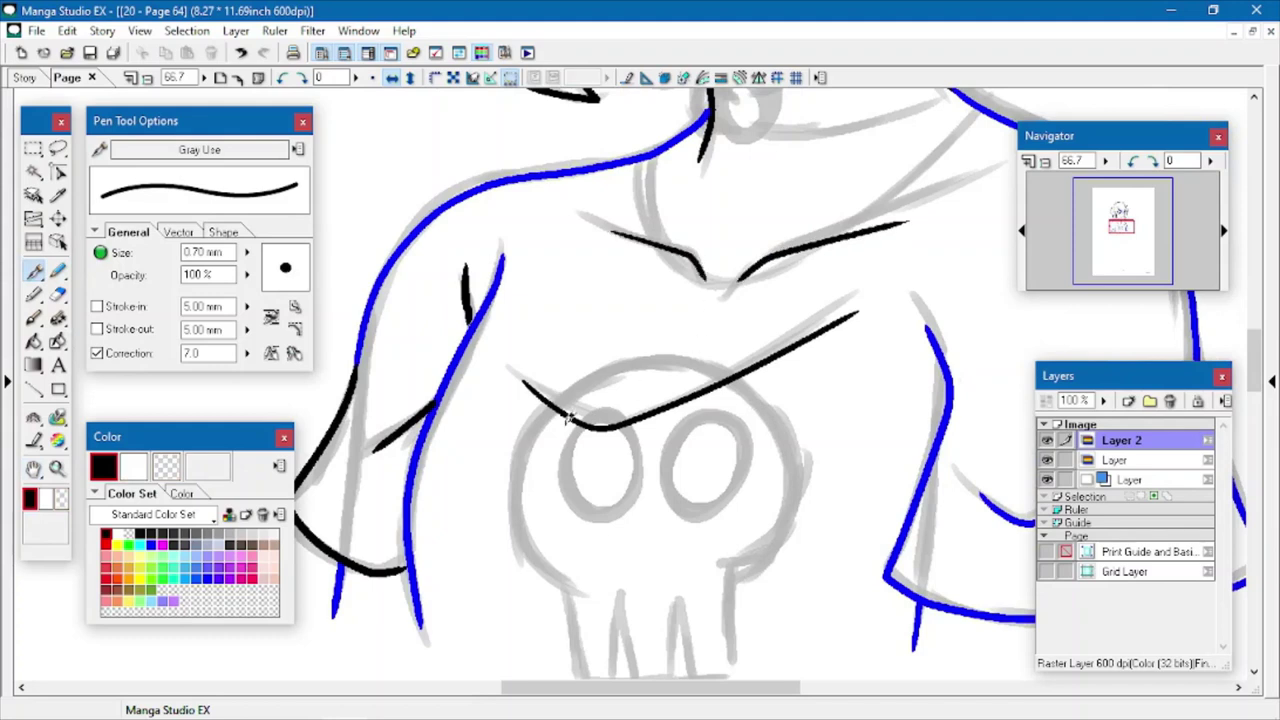
{"action": "mouse_move", "coordinate": [574, 590]}
{"action": "left_mouse_down"}
{"action": "mouse_move", "coordinate": [525, 459]}
{"action": "mouse_move", "coordinate": [620, 374]}
{"action": "mouse_move", "coordinate": [564, 395]}
{"action": "mouse_move", "coordinate": [584, 381]}
{"action": "left_mouse_up"}
{"action": "left_click", "coordinate": [241, 53]}
{"action": "left_click", "coordinate": [241, 53]}
- Ink the shirt's skull in black with its round cranium, jaw, teeth and two oval eye sockets
{"action": "mouse_move", "coordinate": [660, 361]}
{"action": "left_mouse_down"}
{"action": "mouse_move", "coordinate": [543, 557]}
{"action": "mouse_move", "coordinate": [563, 588]}
{"action": "left_mouse_up"}
{"action": "mouse_move", "coordinate": [648, 361]}
{"action": "left_mouse_down"}
{"action": "mouse_move", "coordinate": [713, 368]}
{"action": "mouse_move", "coordinate": [748, 560]}
{"action": "mouse_move", "coordinate": [713, 585]}
{"action": "left_mouse_up"}
{"action": "scroll", "coordinate": [811, 391], "scroll_direction": "down", "scroll_amount": 3}
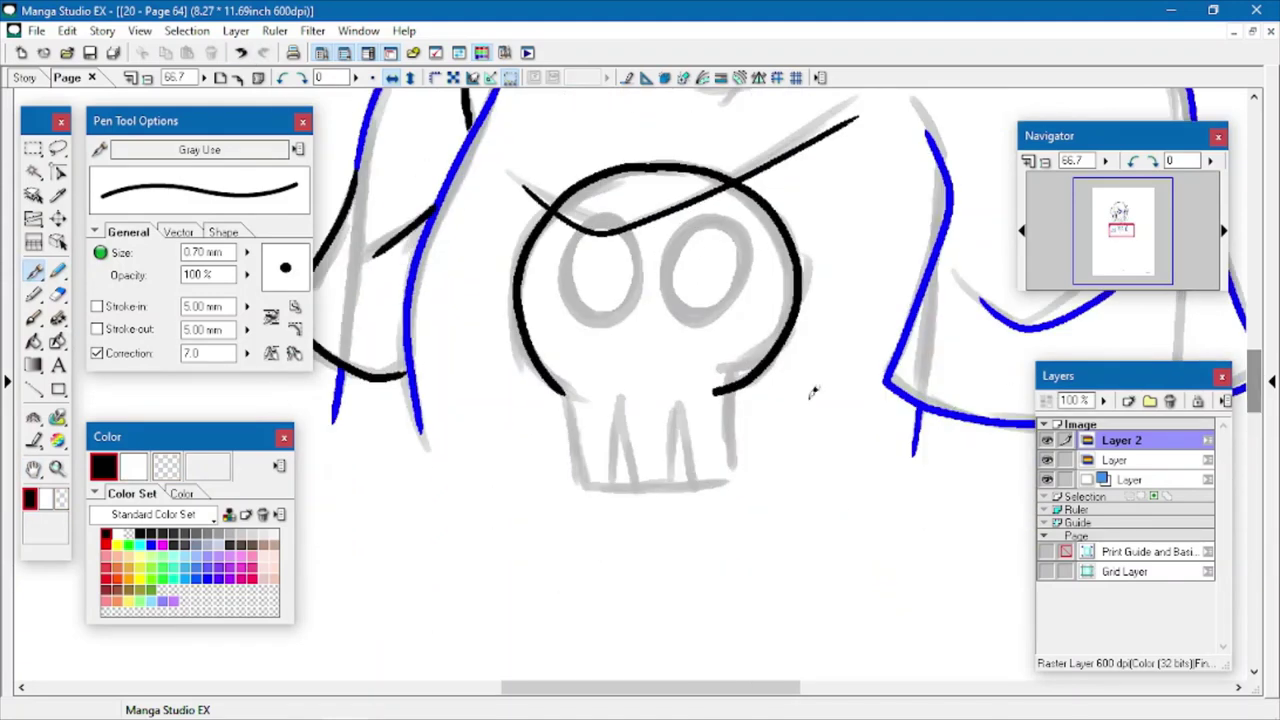
{"action": "mouse_move", "coordinate": [562, 382]}
{"action": "left_mouse_down"}
{"action": "mouse_move", "coordinate": [577, 480]}
{"action": "mouse_move", "coordinate": [622, 388]}
{"action": "mouse_move", "coordinate": [640, 488]}
{"action": "mouse_move", "coordinate": [676, 390]}
{"action": "mouse_move", "coordinate": [718, 486]}
{"action": "mouse_move", "coordinate": [717, 380]}
{"action": "left_mouse_up"}
{"action": "mouse_move", "coordinate": [597, 222]}
{"action": "left_mouse_down"}
{"action": "mouse_move", "coordinate": [632, 235]}
{"action": "mouse_move", "coordinate": [600, 216]}
{"action": "left_mouse_up"}
{"action": "mouse_move", "coordinate": [664, 240]}
{"action": "left_mouse_down"}
{"action": "mouse_move", "coordinate": [691, 289]}
{"action": "mouse_move", "coordinate": [692, 216]}
{"action": "left_mouse_up"}
- Recolour the left sleeve's black outline blue with the Fill tool
{"action": "left_click_drag", "start_coordinate": [1256, 390], "coordinate": [1256, 360]}
{"action": "left_click", "coordinate": [33, 341]}
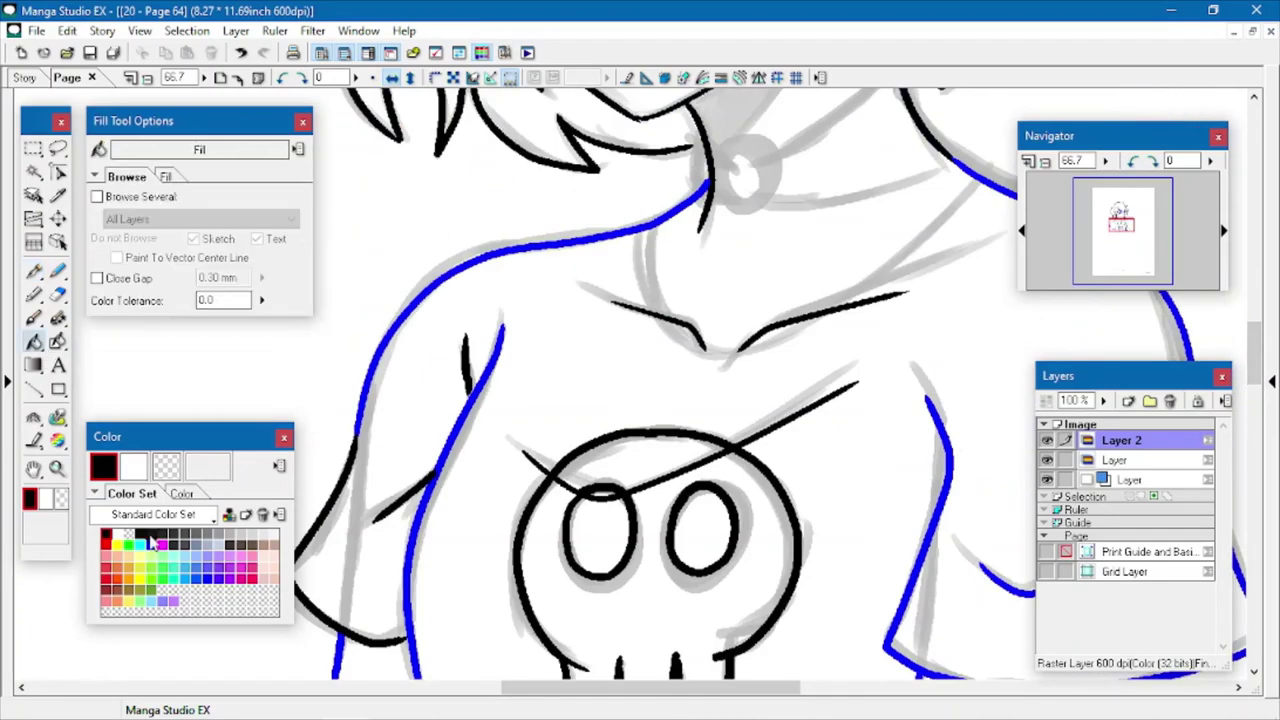
{"action": "left_click", "coordinate": [151, 545]}
{"action": "left_click", "coordinate": [355, 452]}
- Ink the T-shirt's curved neckline in red, joining it to both shoulder lines
{"action": "left_click", "coordinate": [33, 468]}
{"action": "left_click_drag", "start_coordinate": [567, 157], "coordinate": [354, 240]}
{"action": "left_click", "coordinate": [106, 545]}
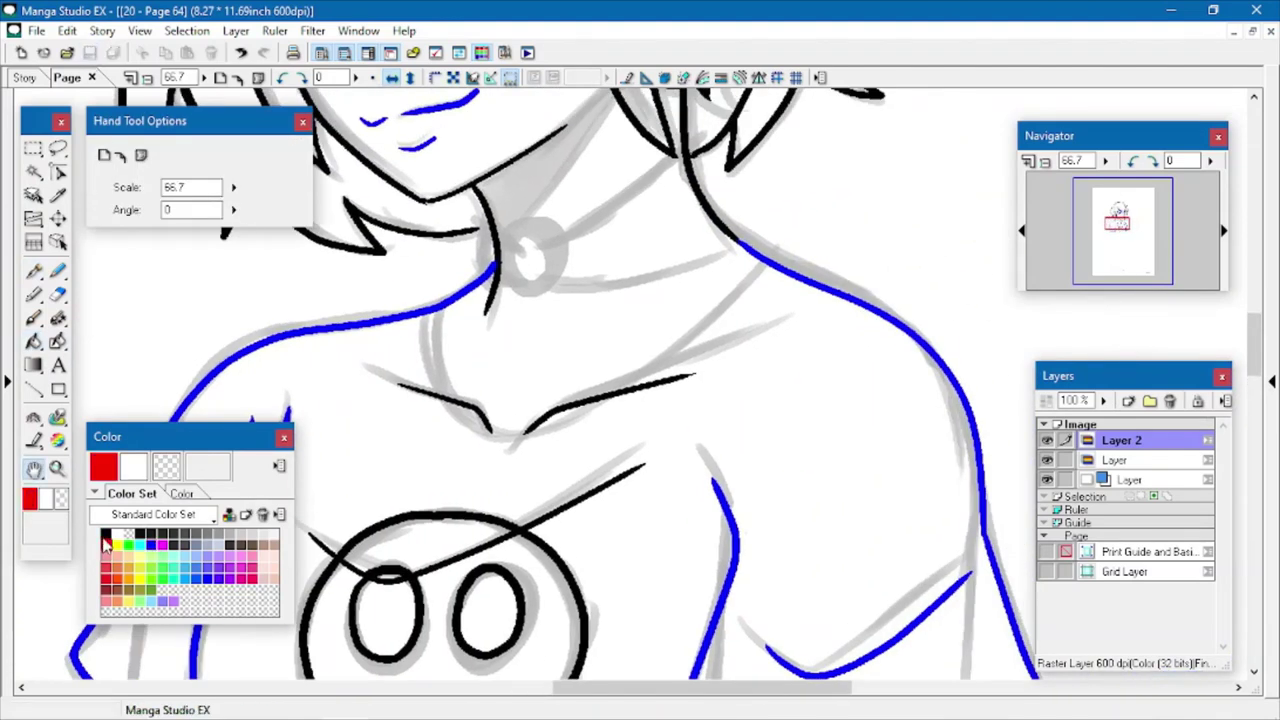
{"action": "left_click", "coordinate": [35, 271]}
{"action": "mouse_move", "coordinate": [412, 313]}
{"action": "left_mouse_down"}
{"action": "mouse_move", "coordinate": [437, 302]}
{"action": "mouse_move", "coordinate": [498, 432]}
{"action": "mouse_move", "coordinate": [779, 250]}
{"action": "left_mouse_up"}
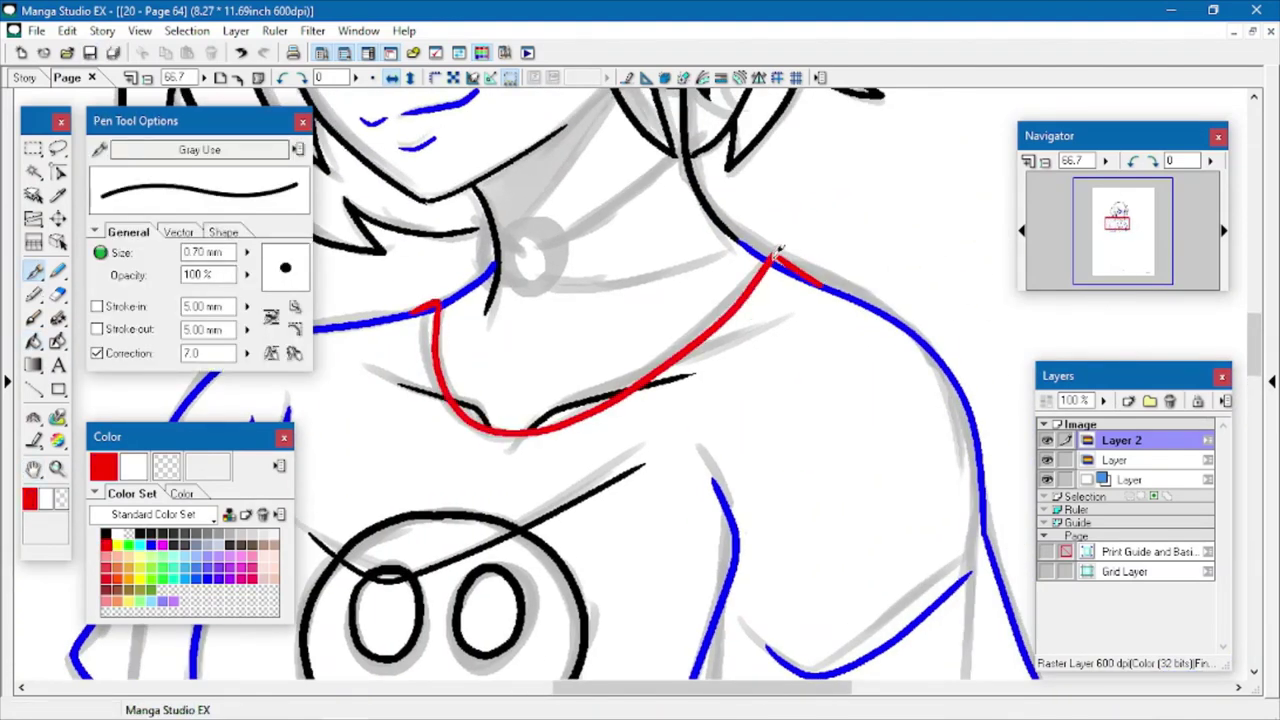
- Select each shoulder line by colour and erase the parts that overlap the red neckline ends
{"action": "key", "text": "w"}
{"action": "key", "text": "e"}
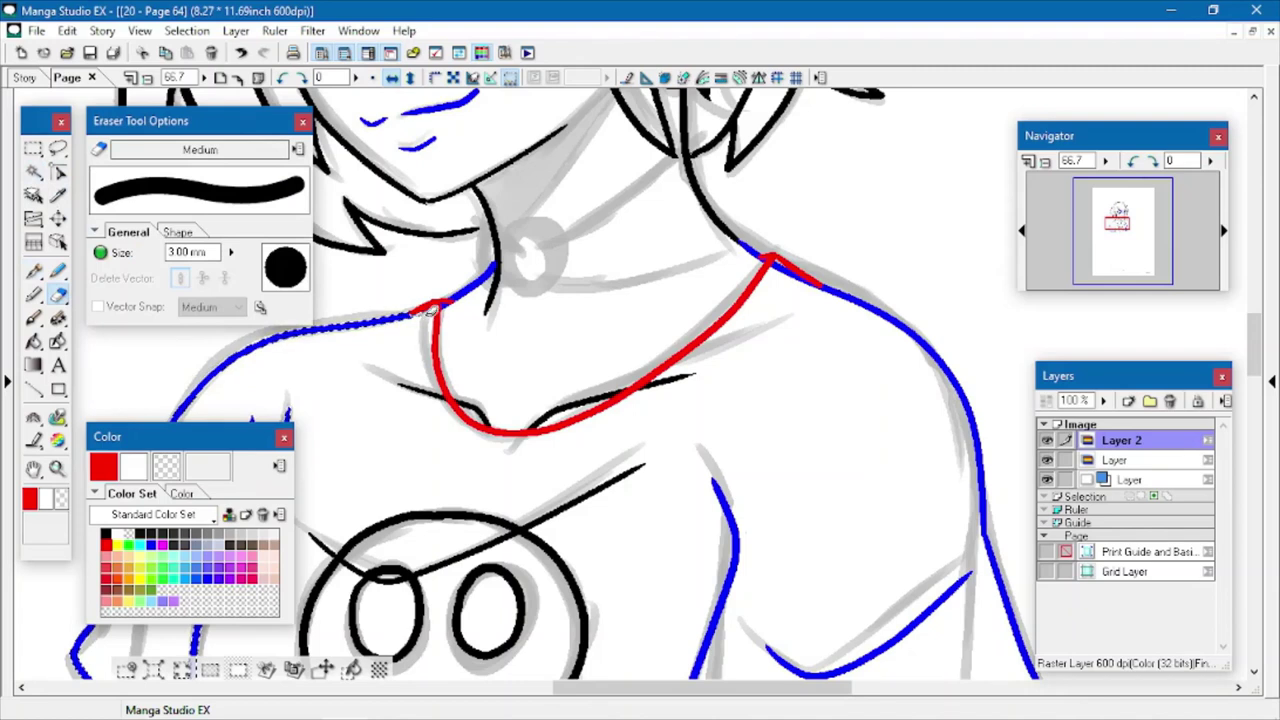
{"action": "key", "text": "ctrl+d"}
{"action": "key", "text": "w"}
{"action": "left_click", "coordinate": [797, 292]}
{"action": "key", "text": "ctrl+d"}
{"action": "left_click", "coordinate": [803, 282]}
{"action": "key", "text": "e"}
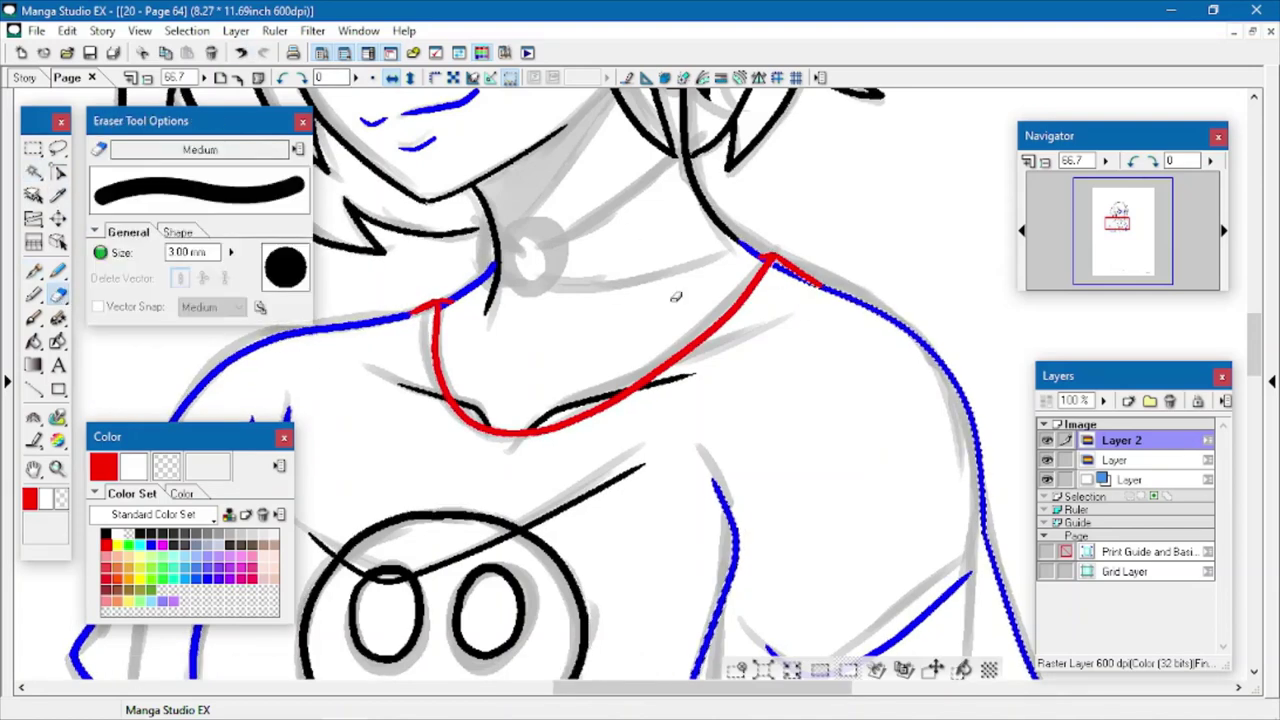
{"action": "left_click_drag", "start_coordinate": [768, 264], "coordinate": [823, 305]}
{"action": "key", "text": "ctrl+d"}
- Clear the collarbone lines outside the neckline with a transparent fill
{"action": "key", "text": "g"}
{"action": "key", "text": "c"}
{"action": "left_click", "coordinate": [421, 388]}
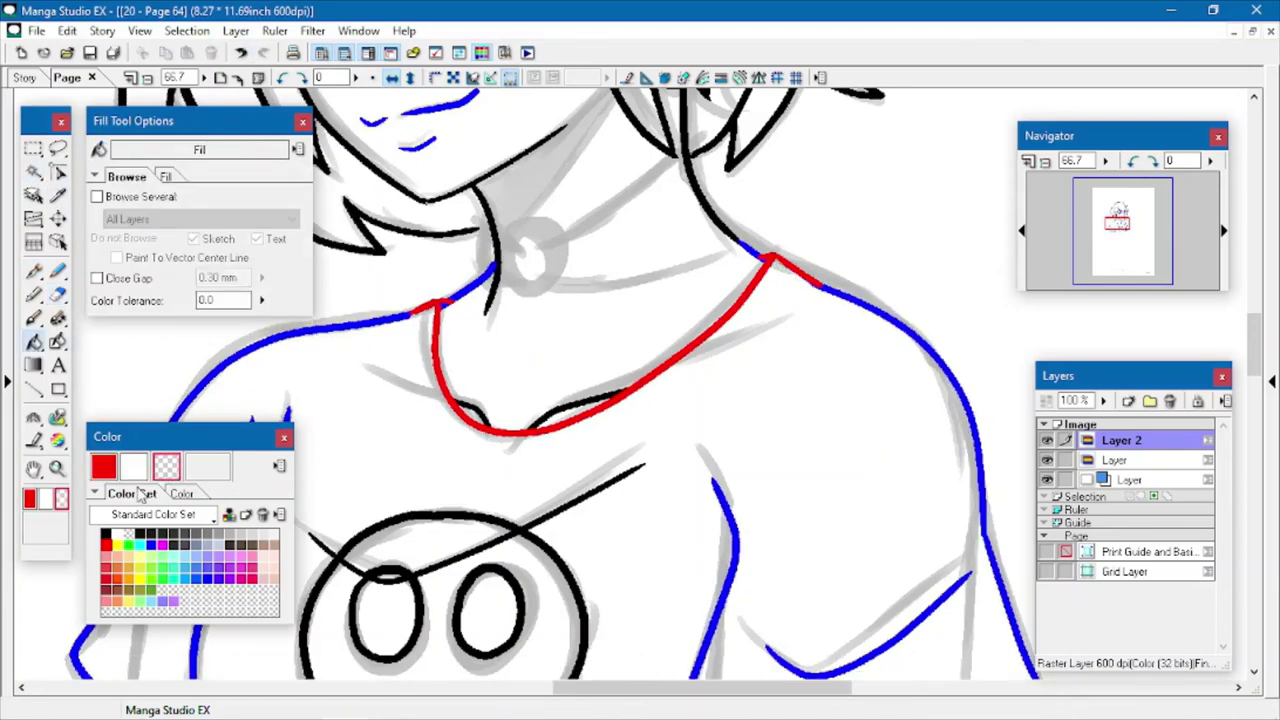
- Recolour the neckline blue, and fill the connected shoulder and sleeve lines and the right sleeve fold with black
{"action": "left_click", "coordinate": [151, 545]}
{"action": "left_click", "coordinate": [432, 330]}
{"action": "left_click", "coordinate": [106, 535]}
{"action": "left_click", "coordinate": [428, 335]}
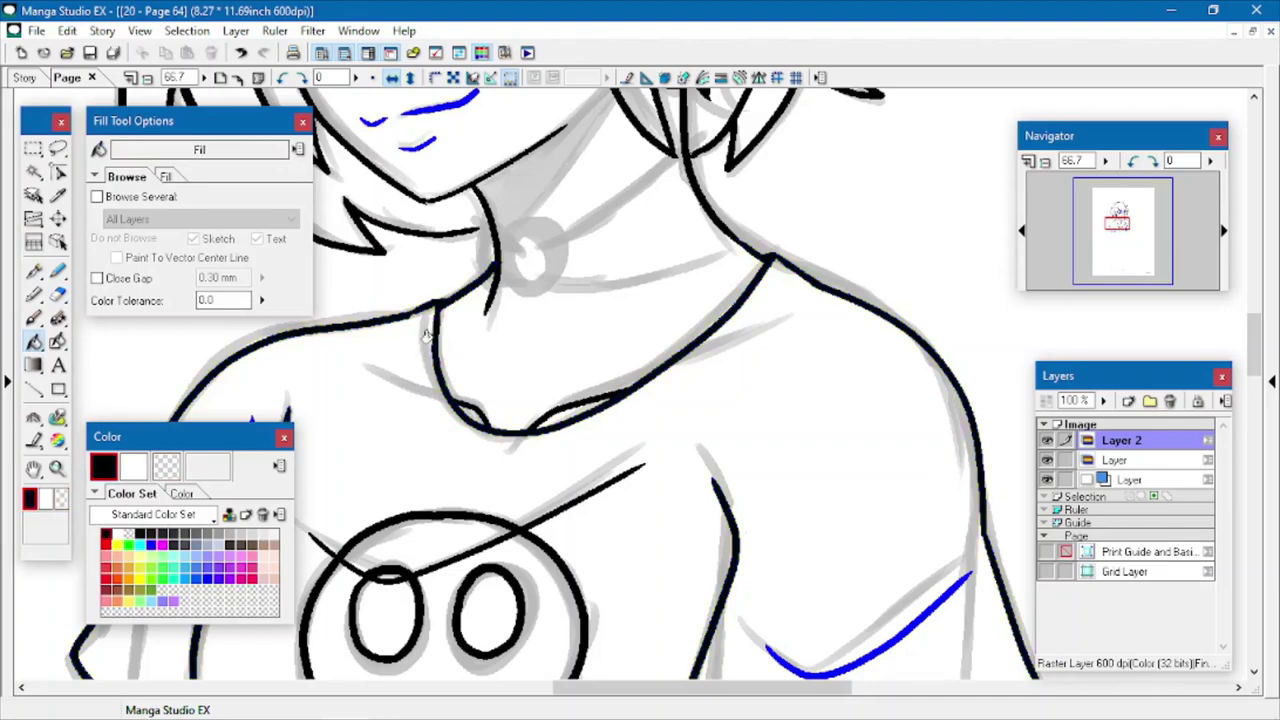
{"action": "left_click", "coordinate": [771, 654]}
- Save the page and ink the choker's double ring in blue at the front of the neck
{"action": "key", "text": "space"}
{"action": "left_click_drag", "start_coordinate": [363, 291], "coordinate": [407, 447]}
{"action": "key", "text": "p"}
{"action": "left_click", "coordinate": [151, 545]}
{"action": "key", "text": "ctrl+s"}
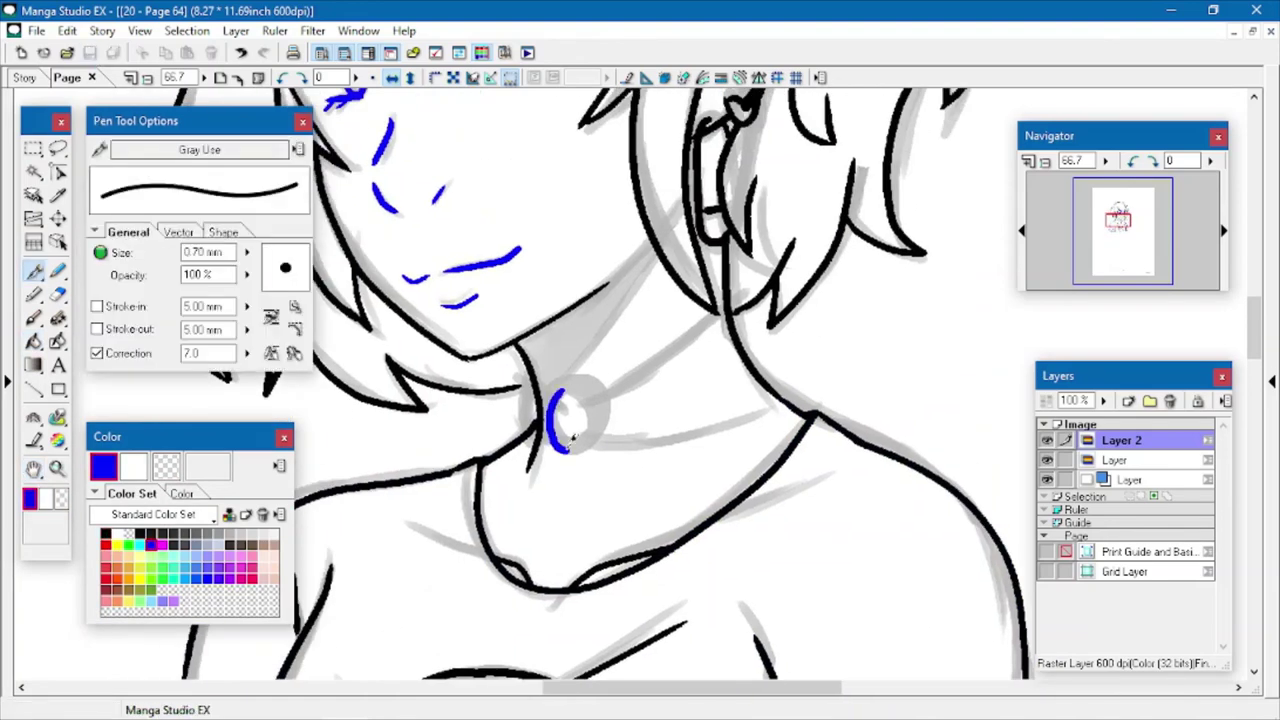
{"action": "mouse_move", "coordinate": [568, 446]}
{"action": "left_mouse_down"}
{"action": "mouse_move", "coordinate": [596, 388]}
{"action": "mouse_move", "coordinate": [605, 408]}
{"action": "mouse_move", "coordinate": [564, 388]}
{"action": "mouse_move", "coordinate": [581, 441]}
{"action": "mouse_move", "coordinate": [568, 385]}
{"action": "mouse_move", "coordinate": [615, 400]}
{"action": "mouse_move", "coordinate": [540, 410]}
{"action": "mouse_move", "coordinate": [608, 384]}
{"action": "mouse_move", "coordinate": [708, 309]}
{"action": "mouse_move", "coordinate": [785, 400]}
{"action": "left_mouse_up"}
{"action": "key", "text": "ctrl+z"}
{"action": "key", "text": "ctrl+z"}
- Ink the choker's band around the neck and the small loop beside the ring in red
{"action": "left_click", "coordinate": [106, 545]}
{"action": "left_click_drag", "start_coordinate": [598, 436], "coordinate": [752, 420]}
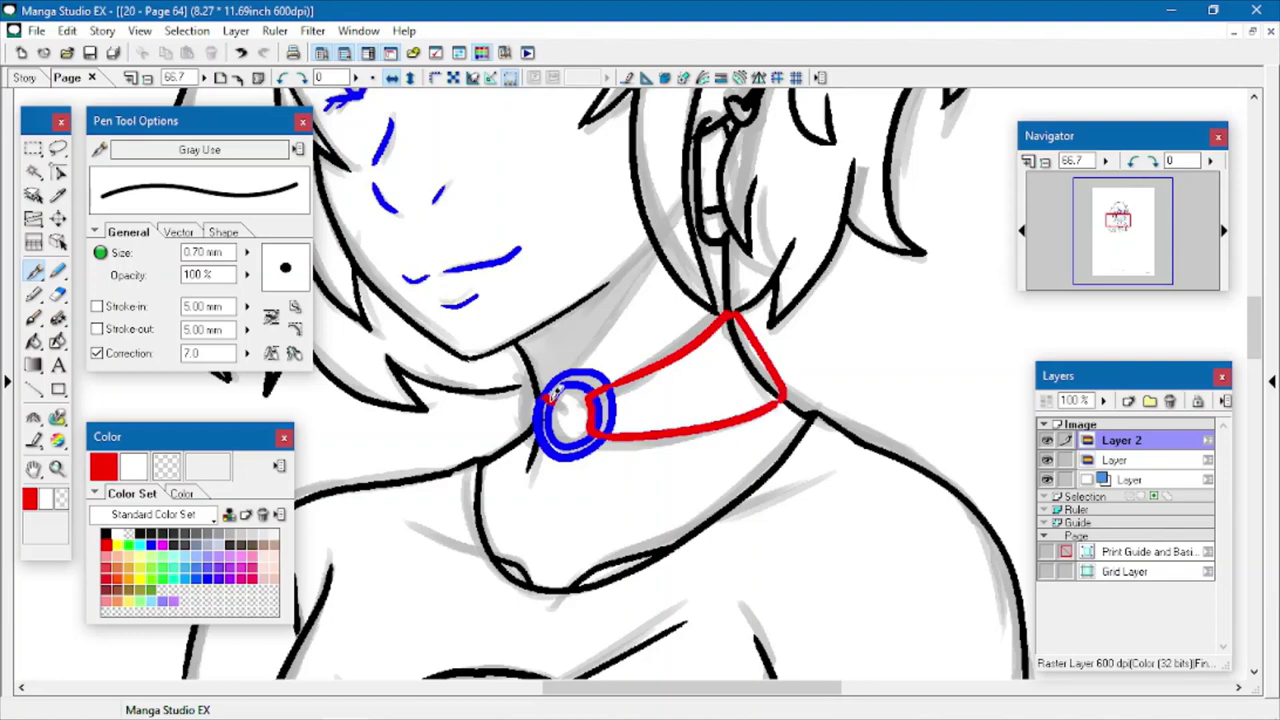
- Clear the ring and neck lines that cross the choker's band and loop with a transparent fill
{"action": "left_click", "coordinate": [34, 341]}
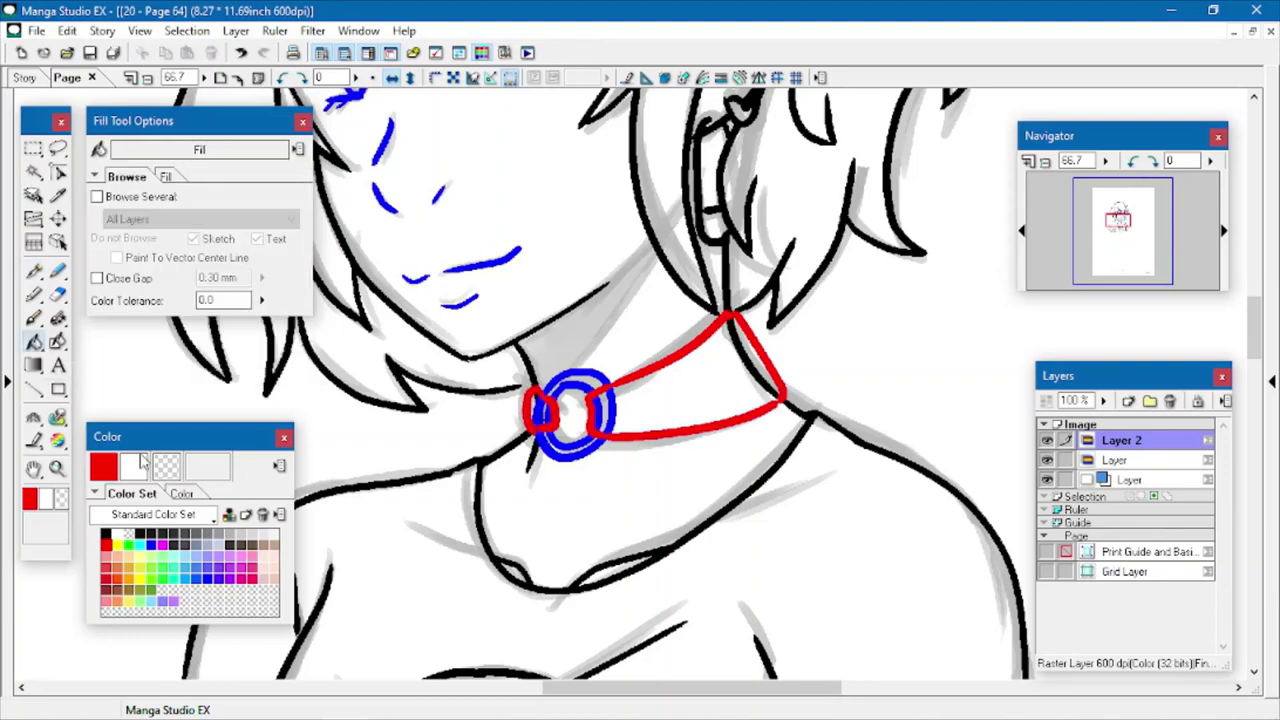
{"action": "left_click", "coordinate": [166, 467]}
{"action": "left_click", "coordinate": [609, 401]}
{"action": "left_click", "coordinate": [541, 407]}
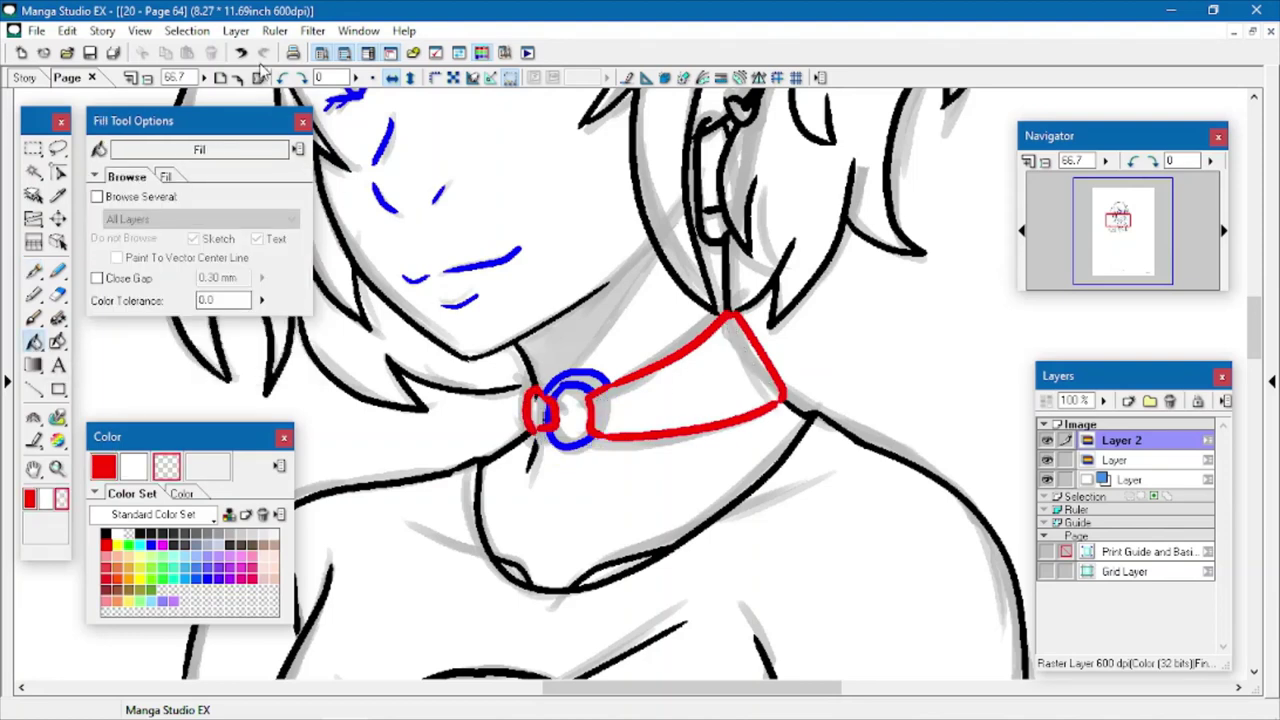
{"action": "left_click", "coordinate": [242, 54]}
{"action": "left_click", "coordinate": [547, 412]}
- Select the ring's outline by colour and erase the part overlapping the small red loop
{"action": "left_click", "coordinate": [34, 172]}
{"action": "left_click", "coordinate": [549, 444]}
{"action": "left_click", "coordinate": [58, 295]}
{"action": "left_click", "coordinate": [444, 479]}
{"action": "left_click_drag", "start_coordinate": [543, 406], "coordinate": [543, 428]}
- Add a short red curve across the choker's band just beside the ring
{"action": "left_click", "coordinate": [36, 341]}
{"action": "left_click", "coordinate": [34, 271]}
{"action": "left_click", "coordinate": [104, 467]}
{"action": "left_click_drag", "start_coordinate": [613, 390], "coordinate": [611, 430]}
- Recolour the choker's red loop, band and short curve blue with the Fill tool
{"action": "left_click", "coordinate": [36, 343]}
{"action": "left_click", "coordinate": [151, 545]}
{"action": "left_click", "coordinate": [530, 400]}
{"action": "left_click", "coordinate": [590, 401]}
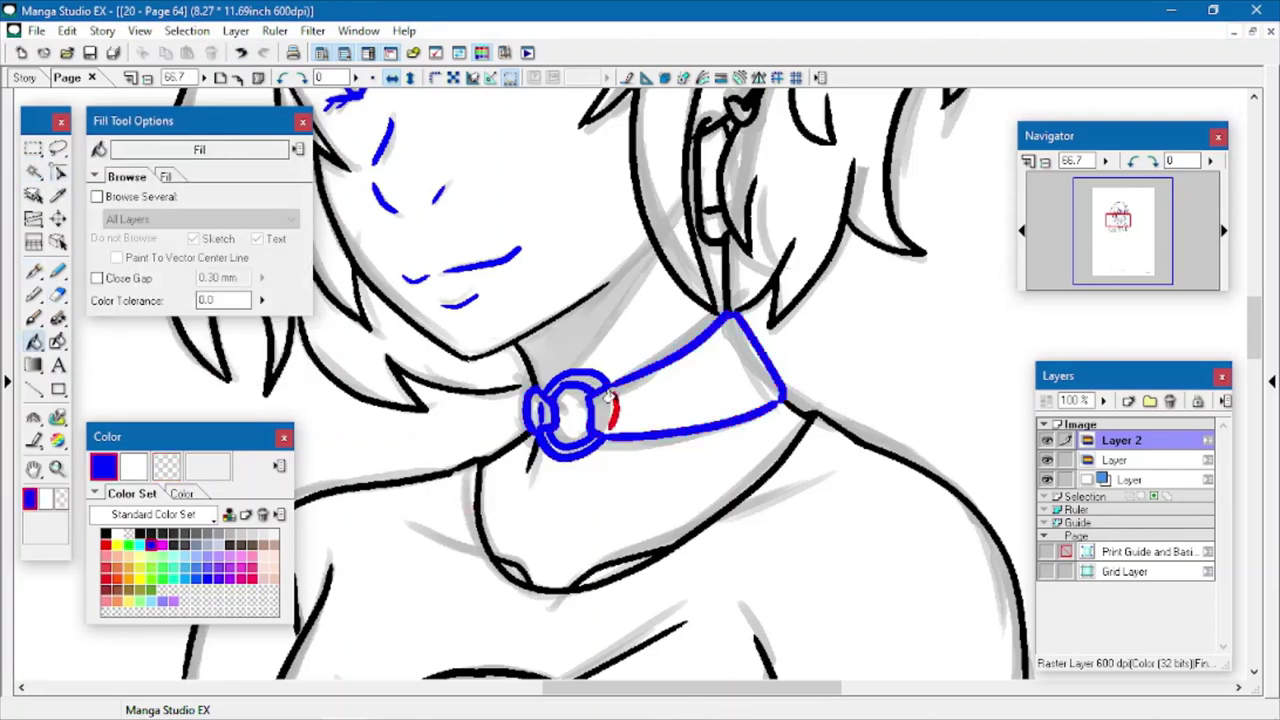
{"action": "left_click", "coordinate": [615, 408]}
- Recolour the blue ink lines of the face and choker black so they match the rest of the line art
{"action": "triple_click", "coordinate": [147, 78]}
{"action": "left_click", "coordinate": [34, 149]}
{"action": "left_click_drag", "start_coordinate": [327, 270], "coordinate": [391, 336]}
{"action": "left_click", "coordinate": [439, 305]}
{"action": "left_click", "coordinate": [215, 304]}
{"action": "right_click", "coordinate": [257, 260]}
{"action": "left_click", "coordinate": [383, 430]}
{"action": "left_click", "coordinate": [342, 278]}
{"action": "left_click", "coordinate": [191, 318]}
{"action": "left_click", "coordinate": [106, 534]}
{"action": "left_click", "coordinate": [614, 466]}
{"action": "left_click", "coordinate": [330, 361]}
{"action": "left_click", "coordinate": [222, 361]}
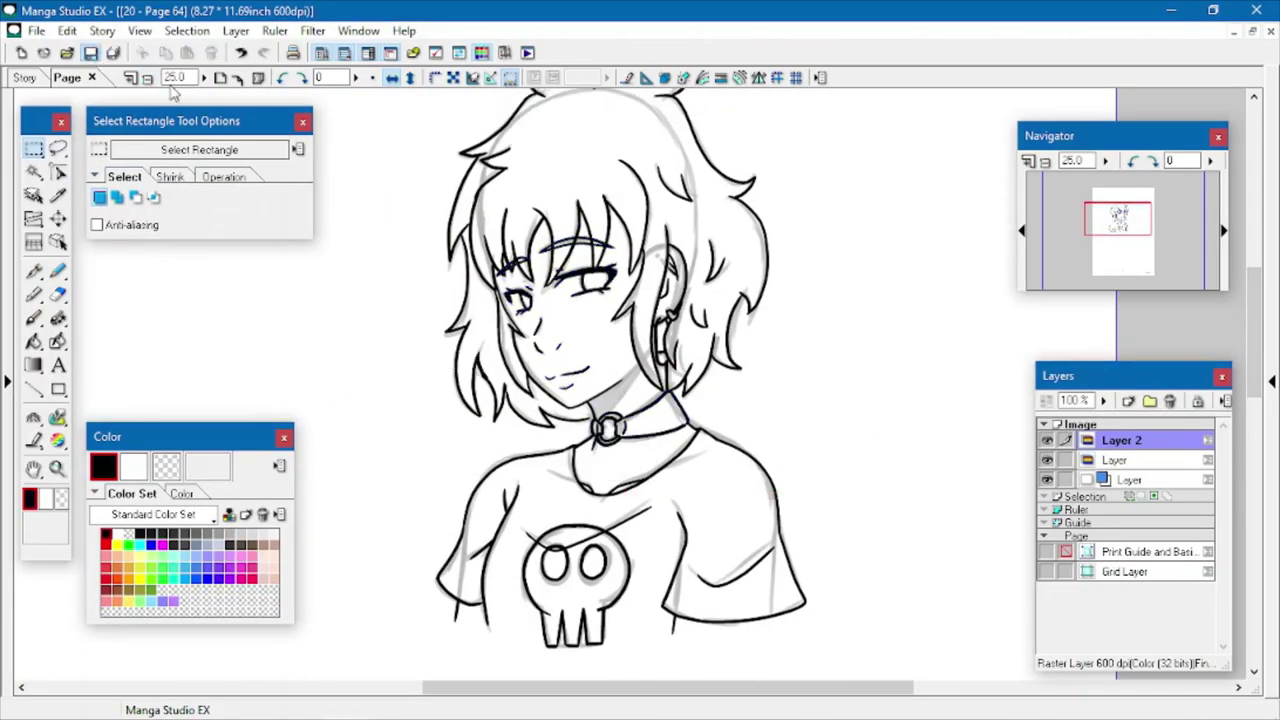
- Hide the sketch layer and add a new colour layer directly beneath the ink layer
{"action": "left_click", "coordinate": [147, 78]}
{"action": "left_click", "coordinate": [1047, 460]}
{"action": "left_click", "coordinate": [1226, 401]}
{"action": "left_click", "coordinate": [880, 580]}
{"action": "left_click", "coordinate": [58, 149]}
{"action": "mouse_move", "coordinate": [751, 216]}
{"action": "left_mouse_down"}
{"action": "mouse_move", "coordinate": [776, 512]}
{"action": "mouse_move", "coordinate": [758, 232]}
{"action": "left_mouse_up"}
{"action": "left_click_drag", "start_coordinate": [1121, 440], "coordinate": [1121, 469]}
- Fill the face, neck, skull and enclosed hair areas with flat blue on Layer 3
{"action": "left_click", "coordinate": [151, 545]}
{"action": "left_click", "coordinate": [725, 536]}
{"action": "left_click", "coordinate": [499, 535]}
{"action": "left_click", "coordinate": [58, 469]}
{"action": "left_click", "coordinate": [643, 461]}
{"action": "left_click", "coordinate": [650, 445]}
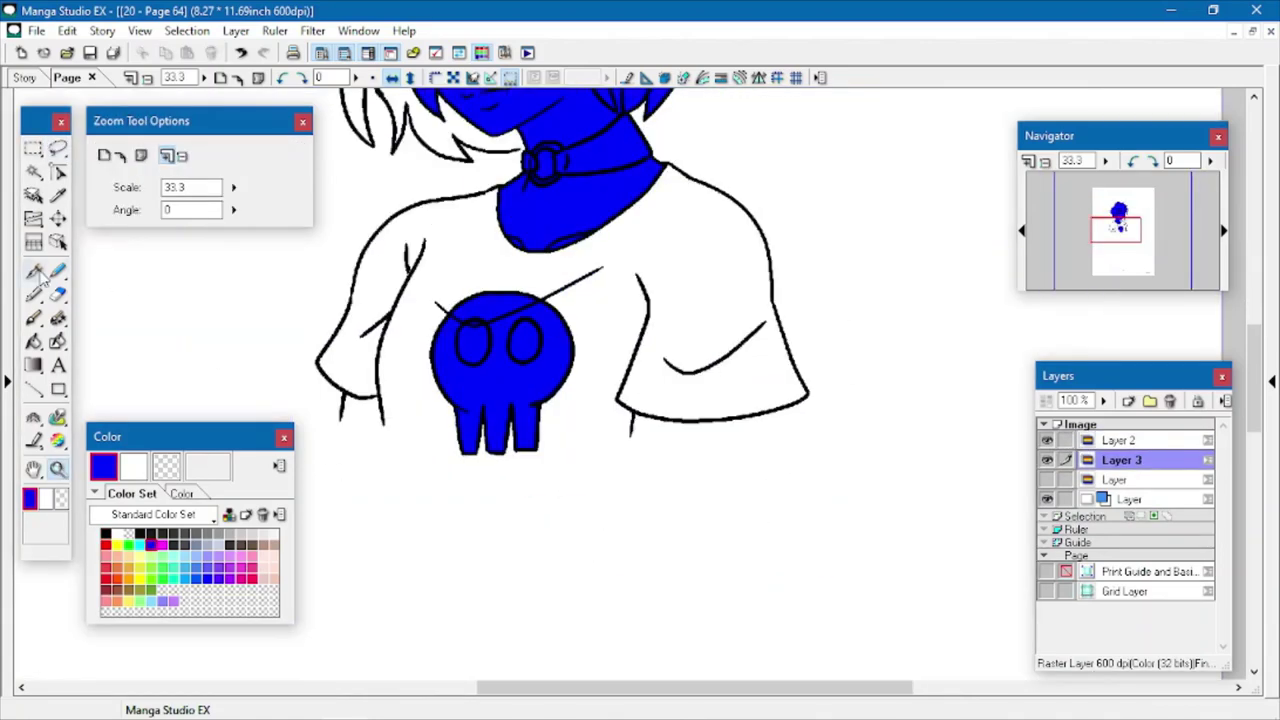
- Close the shirt's open lower edge with a curved blue stroke and fill the shirt blue
{"action": "left_click", "coordinate": [35, 271]}
{"action": "mouse_move", "coordinate": [342, 420]}
{"action": "left_mouse_down"}
{"action": "mouse_move", "coordinate": [474, 464]}
{"action": "mouse_move", "coordinate": [772, 383]}
{"action": "left_mouse_up"}
{"action": "left_click", "coordinate": [35, 342]}
{"action": "left_click", "coordinate": [466, 243]}
- Close the remaining gap in the hair with a blue stroke, fill the hair blue and save the page
{"action": "left_click", "coordinate": [34, 469]}
{"action": "left_click_drag", "start_coordinate": [344, 266], "coordinate": [397, 530]}
{"action": "left_click", "coordinate": [35, 271]}
{"action": "left_click_drag", "start_coordinate": [580, 419], "coordinate": [602, 398]}
{"action": "left_click", "coordinate": [35, 343]}
{"action": "left_click", "coordinate": [428, 296]}
{"action": "key", "text": "ctrl+s"}
- Set the drawing colour to magenta and select the whole blue silhouette with the Magic Wand
{"action": "left_click", "coordinate": [35, 271]}
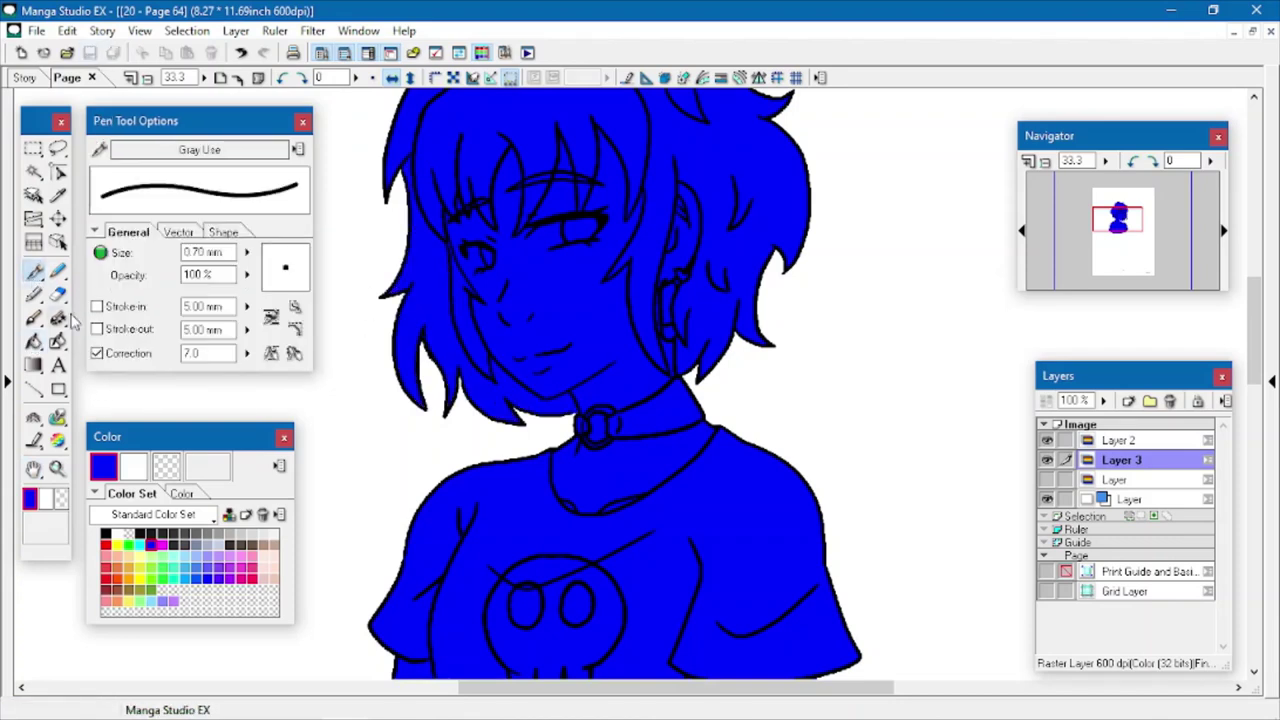
{"action": "left_click", "coordinate": [162, 545]}
{"action": "left_click", "coordinate": [35, 173]}
{"action": "left_click", "coordinate": [430, 262]}
{"action": "left_click", "coordinate": [35, 271]}
{"action": "left_click", "coordinate": [58, 469]}
{"action": "left_click", "coordinate": [572, 323]}
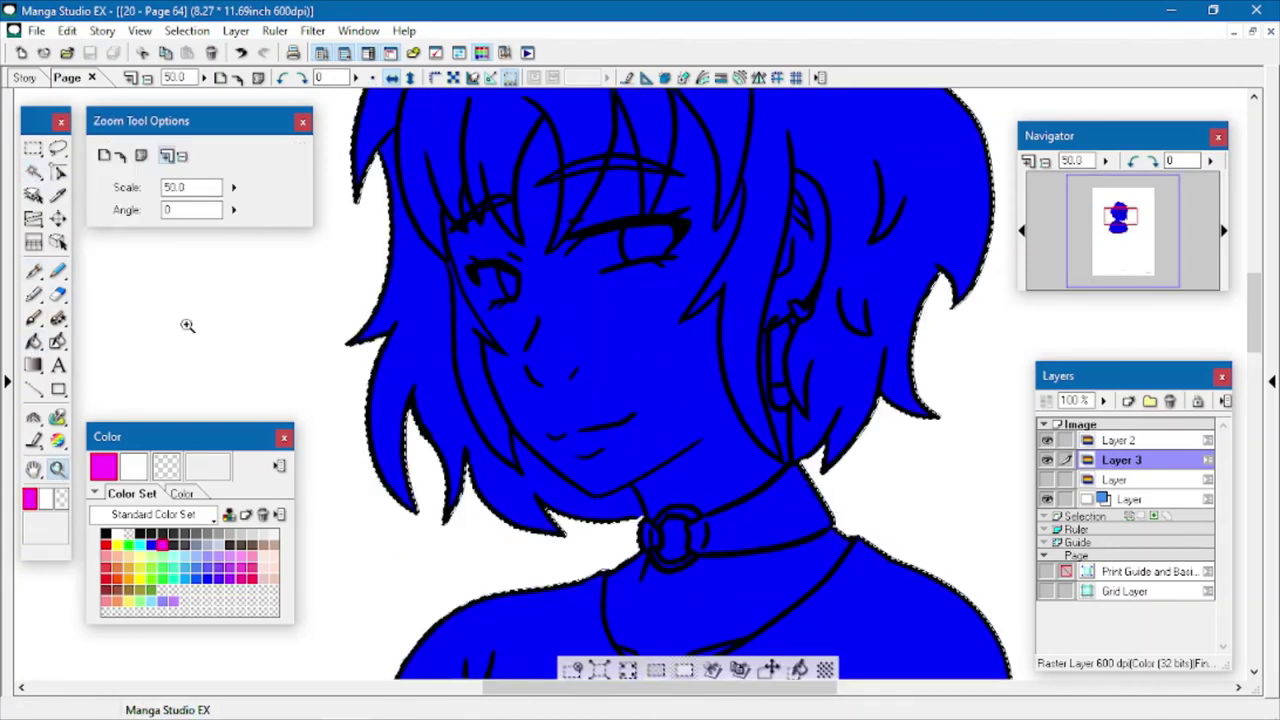
- Trace the hair's inner edge in magenta along the jaw, across the fringe and down the lock beside the cheek
{"action": "left_click", "coordinate": [35, 271]}
{"action": "left_click_drag", "start_coordinate": [441, 211], "coordinate": [442, 232]}
{"action": "left_click_drag", "start_coordinate": [485, 344], "coordinate": [551, 468]}
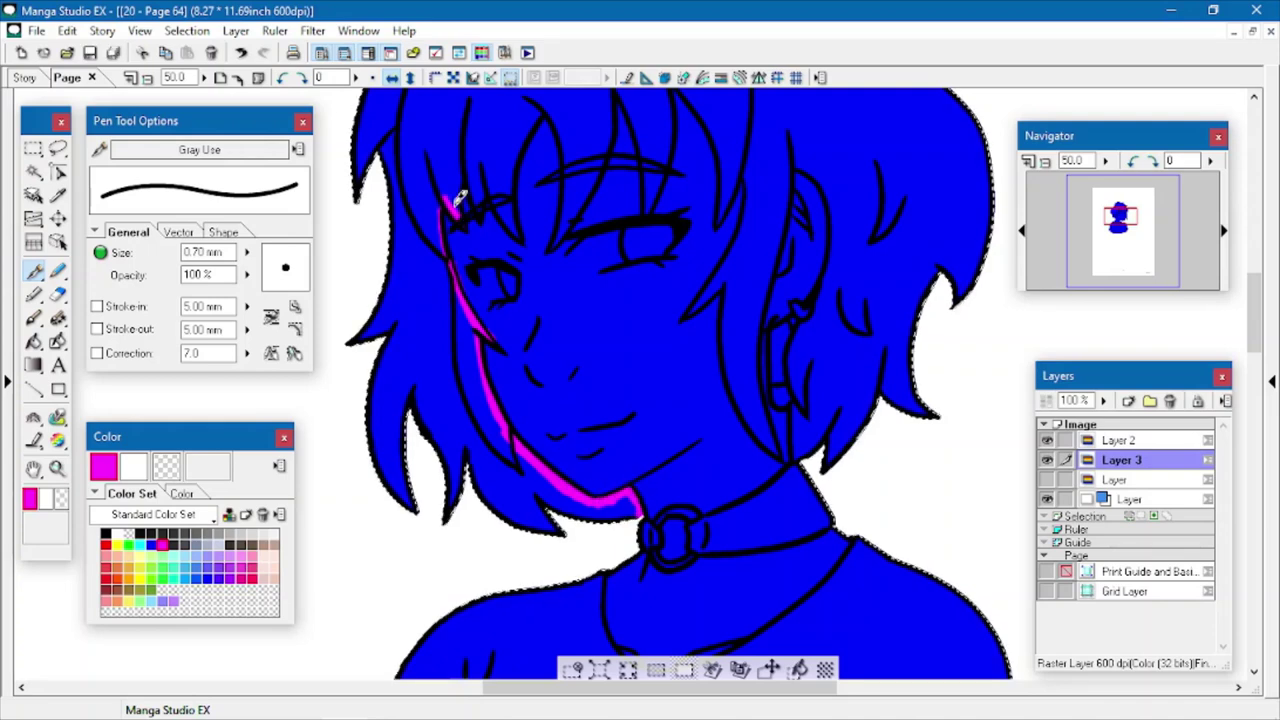
{"action": "mouse_move", "coordinate": [517, 213]}
{"action": "left_mouse_down"}
{"action": "mouse_move", "coordinate": [562, 157]}
{"action": "mouse_move", "coordinate": [617, 127]}
{"action": "left_mouse_up"}
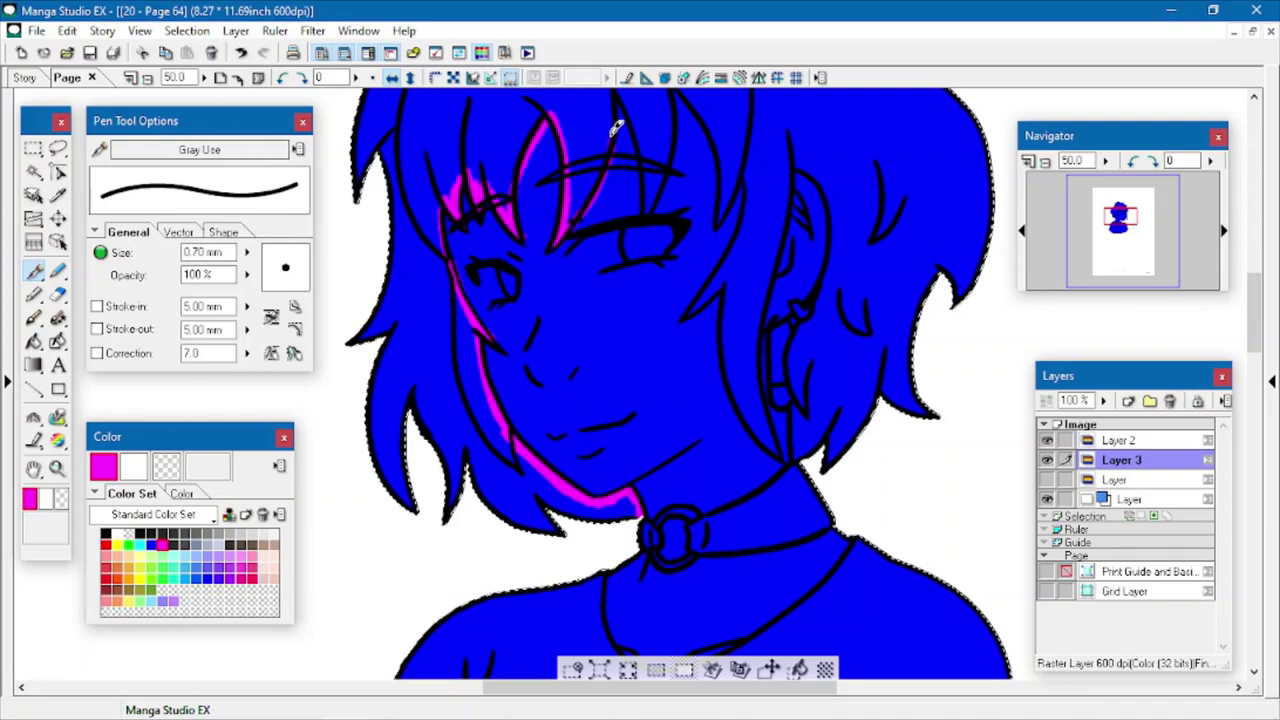
{"action": "scroll", "coordinate": [774, 314], "scroll_direction": "up", "scroll_amount": 3}
{"action": "mouse_move", "coordinate": [653, 337]}
{"action": "left_mouse_down"}
{"action": "mouse_move", "coordinate": [686, 214]}
{"action": "mouse_move", "coordinate": [728, 323]}
{"action": "left_mouse_up"}
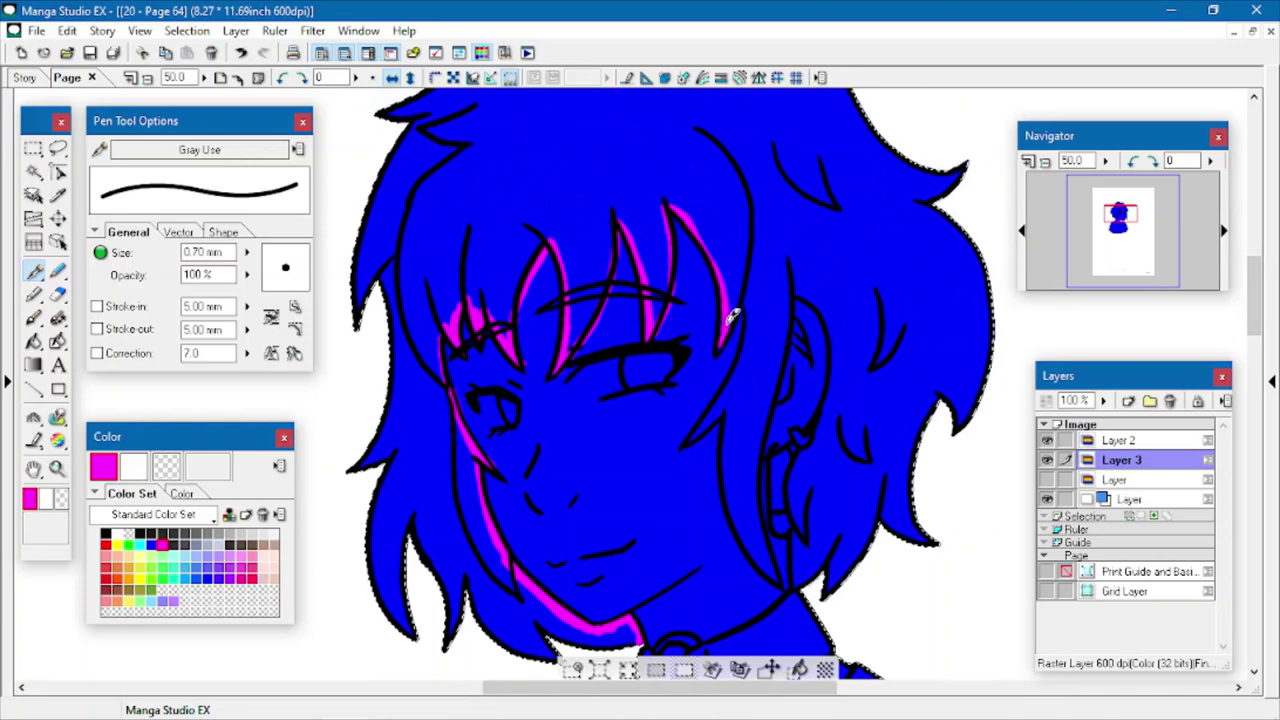
{"action": "mouse_move", "coordinate": [725, 398]}
{"action": "left_mouse_down"}
{"action": "mouse_move", "coordinate": [734, 514]}
{"action": "mouse_move", "coordinate": [778, 580]}
{"action": "left_mouse_up"}
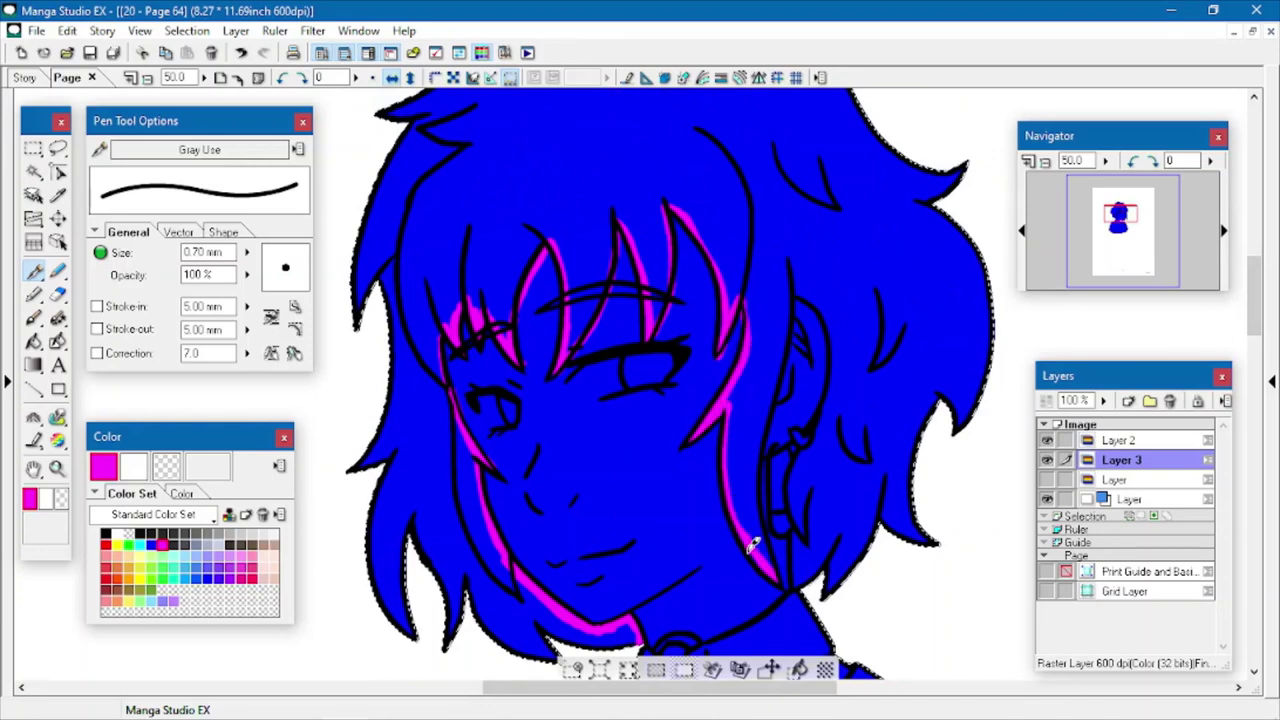
- Trace the hair edge around the ear in magenta, fill the hair magenta and clean stray magenta from the face with blue
{"action": "left_click_drag", "start_coordinate": [797, 288], "coordinate": [830, 393]}
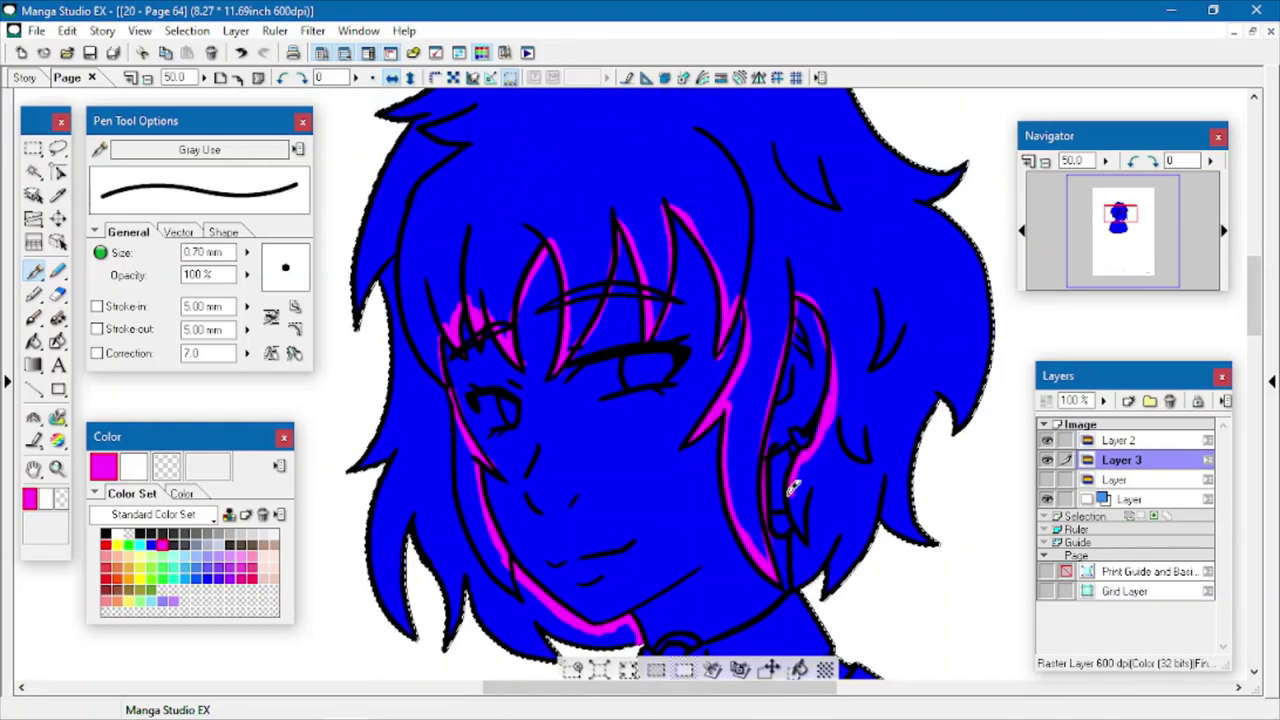
{"action": "key", "text": "g"}
{"action": "left_click", "coordinate": [541, 214]}
{"action": "key", "text": "p"}
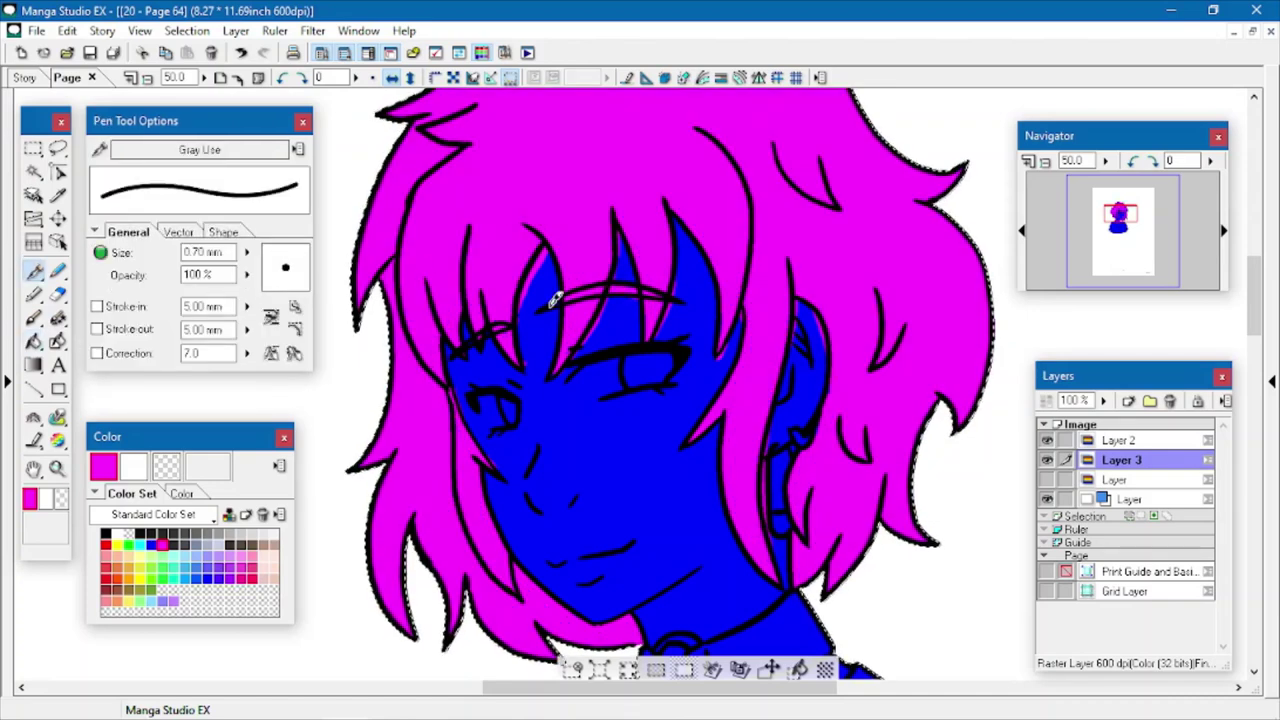
{"action": "left_click", "coordinate": [150, 545]}
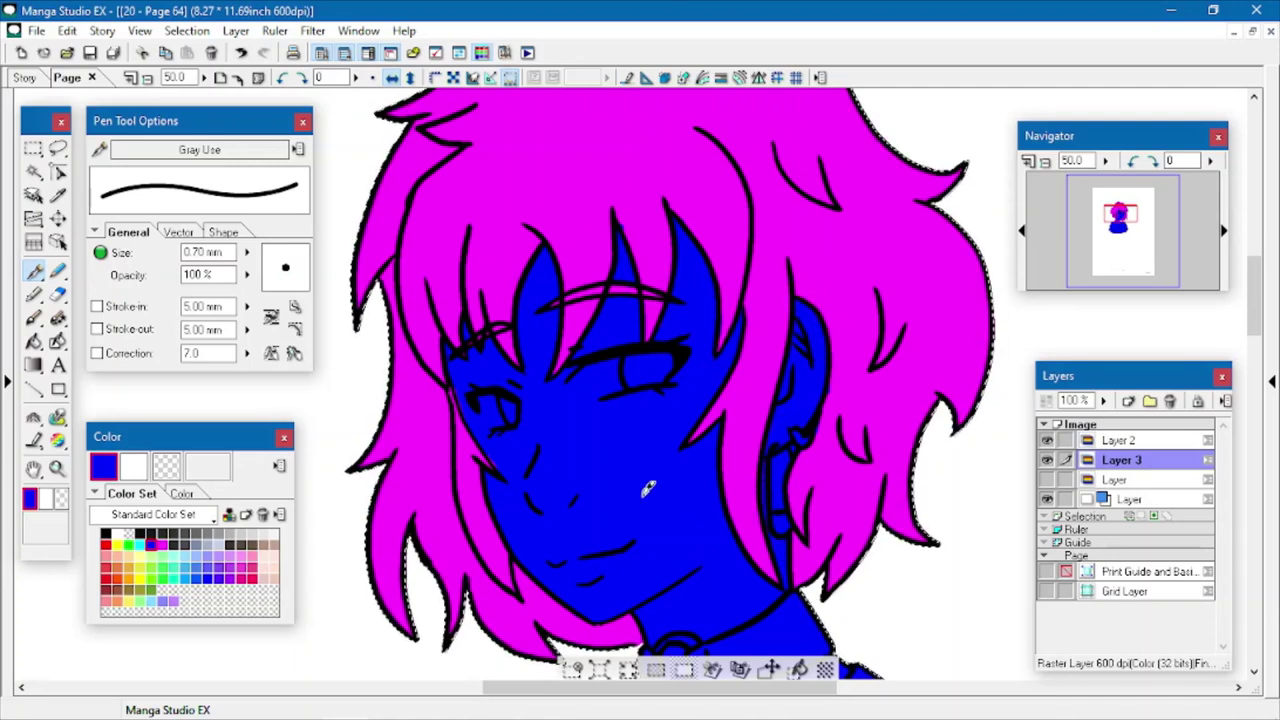
- Outline and fill the whites of both eyes in cyan, and trim the larger eye's lower edge with blue
{"action": "left_click", "coordinate": [162, 545]}
{"action": "left_click", "coordinate": [140, 545]}
{"action": "left_click_drag", "start_coordinate": [575, 381], "coordinate": [583, 372]}
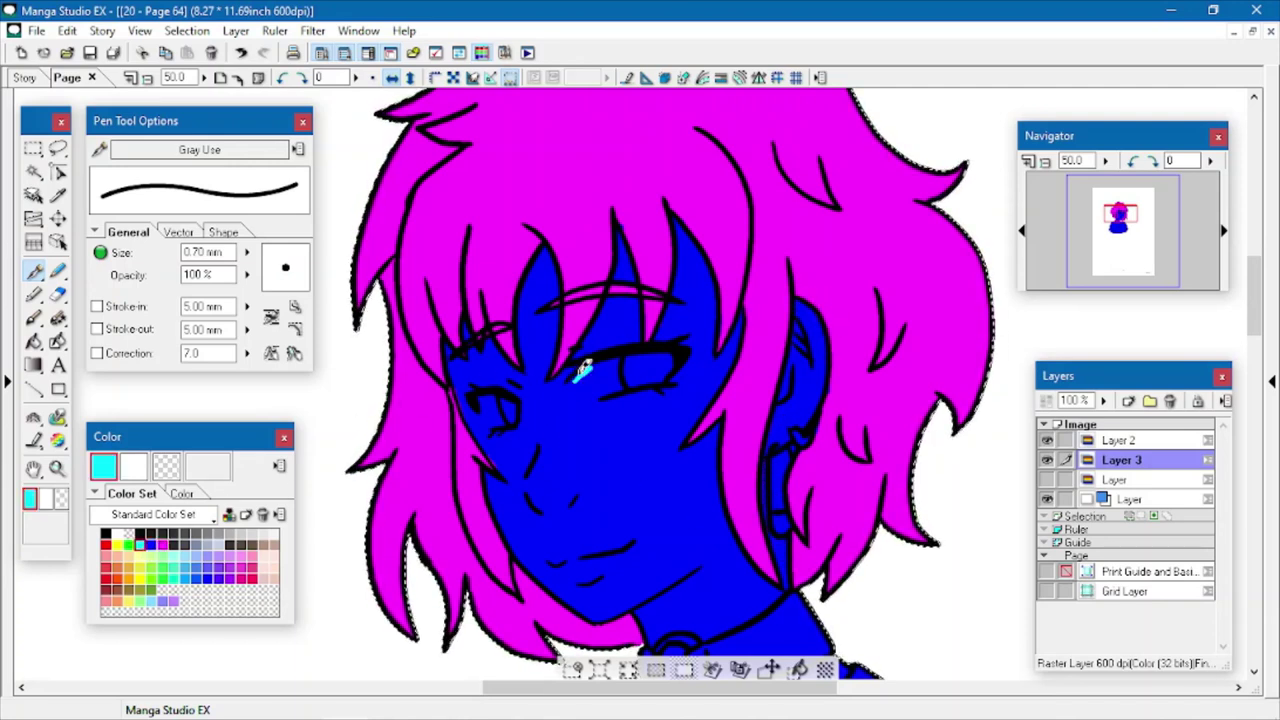
{"action": "mouse_move", "coordinate": [486, 397]}
{"action": "left_mouse_down"}
{"action": "mouse_move", "coordinate": [489, 409]}
{"action": "mouse_move", "coordinate": [466, 394]}
{"action": "left_mouse_up"}
{"action": "left_click", "coordinate": [34, 342]}
{"action": "left_click", "coordinate": [645, 373]}
{"action": "left_click", "coordinate": [592, 382]}
{"action": "left_click", "coordinate": [35, 271]}
{"action": "left_click", "coordinate": [151, 545]}
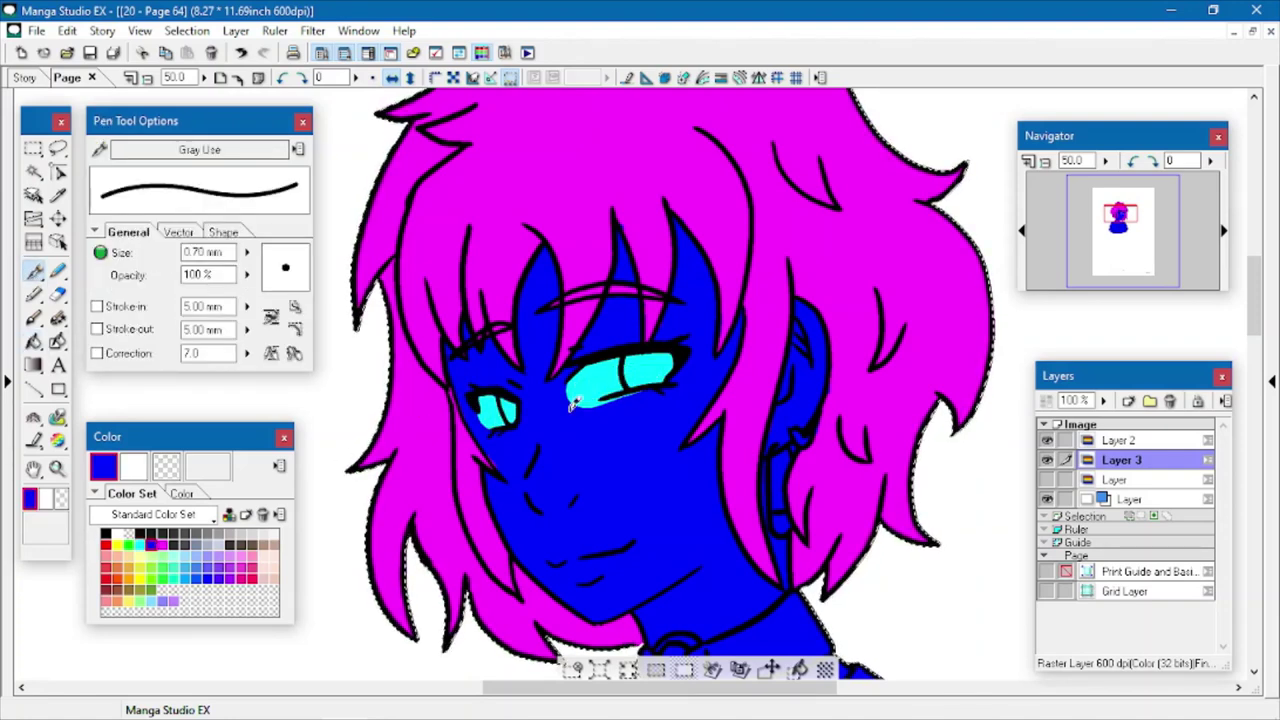
{"action": "left_click_drag", "start_coordinate": [574, 406], "coordinate": [627, 397]}
- Colour both irises, the ear's inner shadow and the ear stud red
{"action": "left_click", "coordinate": [106, 545]}
{"action": "left_click_drag", "start_coordinate": [506, 402], "coordinate": [510, 418]}
{"action": "left_click_drag", "start_coordinate": [629, 361], "coordinate": [635, 373]}
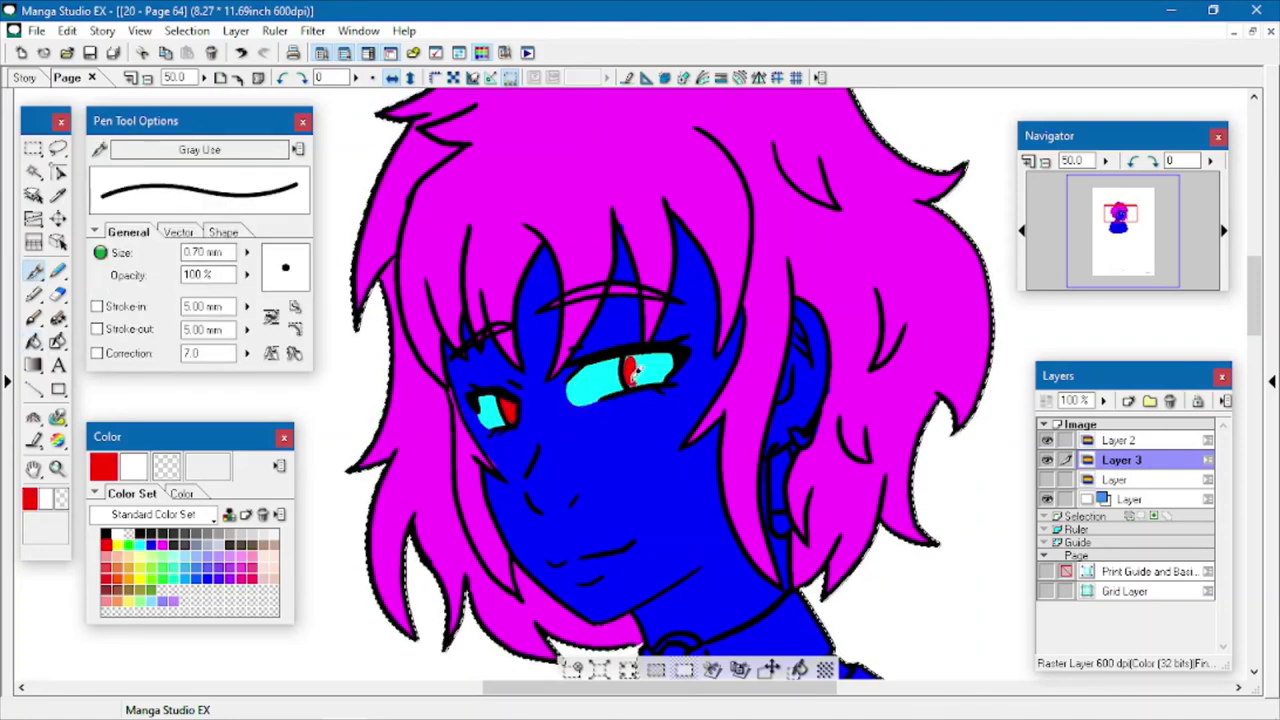
{"action": "left_click_drag", "start_coordinate": [808, 428], "coordinate": [800, 442]}
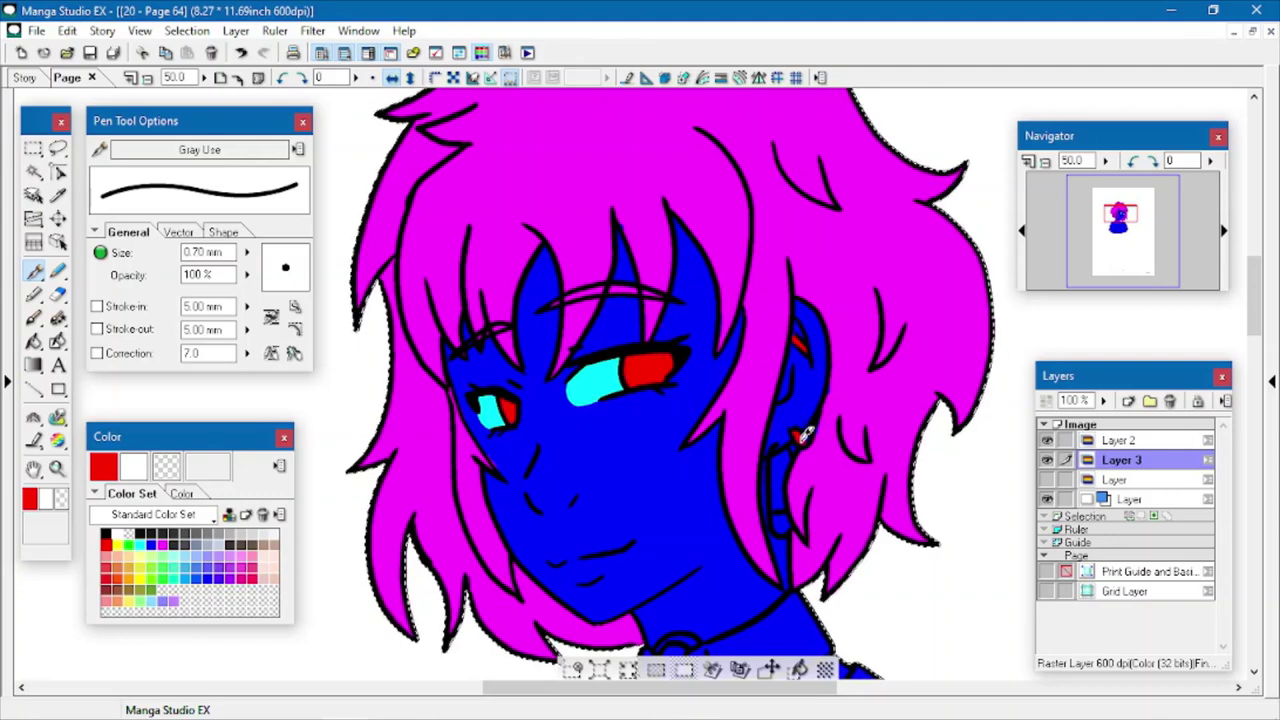
- Pick the hair's magenta and paint the upper and lower arcs of the choker's ring with it
{"action": "left_click", "coordinate": [840, 372], "text": "alt"}
{"action": "left_click_drag", "start_coordinate": [1256, 315], "coordinate": [1257, 349]}
{"action": "left_click_drag", "start_coordinate": [658, 399], "coordinate": [695, 390]}
{"action": "left_click_drag", "start_coordinate": [656, 427], "coordinate": [692, 434]}
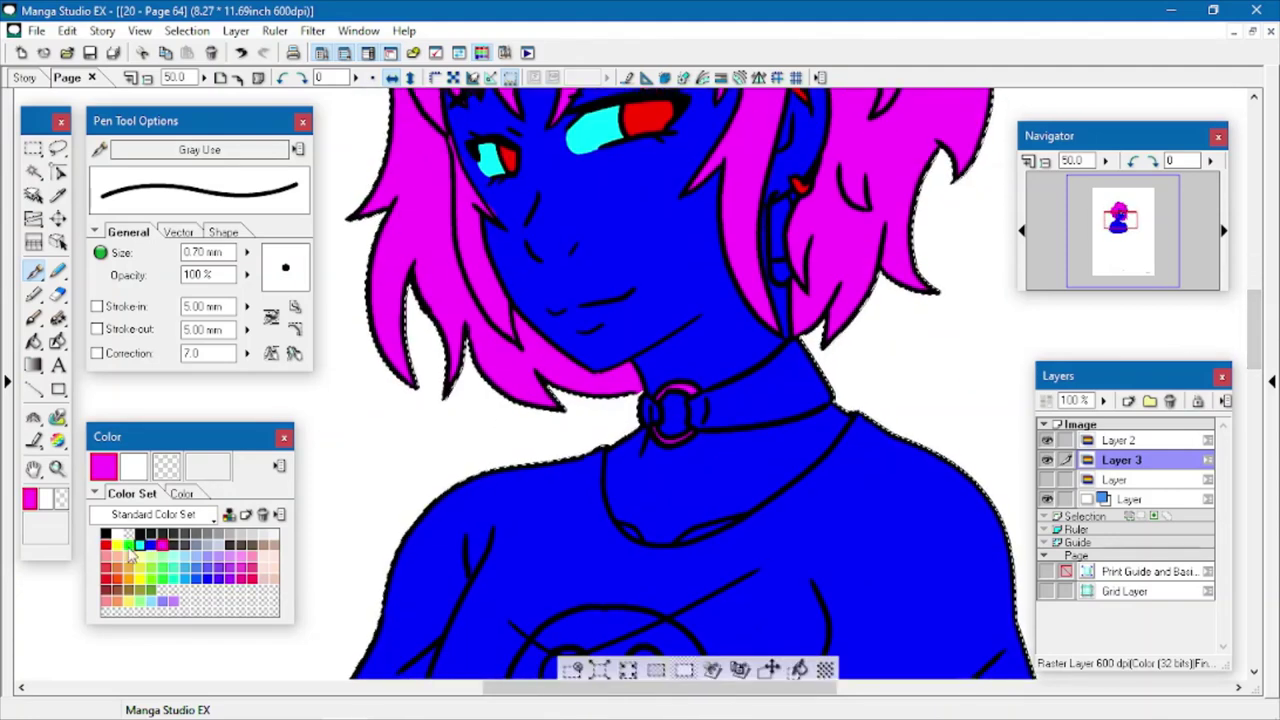
- Trace the choker band, its small loop, the earring's end and the shirt's neckline in red, and fill the band red
{"action": "left_click", "coordinate": [106, 545]}
{"action": "mouse_move", "coordinate": [646, 399]}
{"action": "left_mouse_down"}
{"action": "mouse_move", "coordinate": [647, 417]}
{"action": "mouse_move", "coordinate": [789, 346]}
{"action": "left_mouse_up"}
{"action": "left_click_drag", "start_coordinate": [777, 265], "coordinate": [786, 270]}
{"action": "left_click_drag", "start_coordinate": [697, 426], "coordinate": [831, 403]}
{"action": "mouse_move", "coordinate": [602, 450]}
{"action": "left_mouse_down"}
{"action": "mouse_move", "coordinate": [656, 548]}
{"action": "mouse_move", "coordinate": [861, 416]}
{"action": "left_mouse_up"}
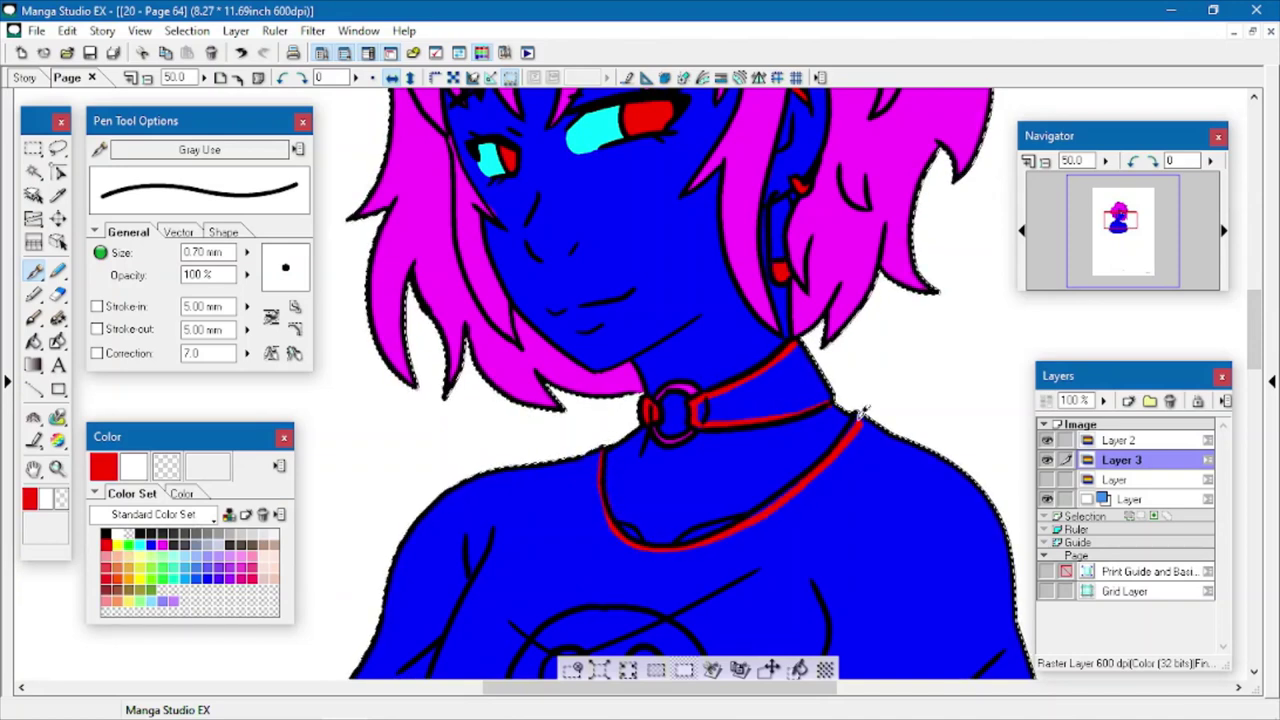
{"action": "left_click", "coordinate": [34, 342]}
{"action": "left_click", "coordinate": [766, 390]}
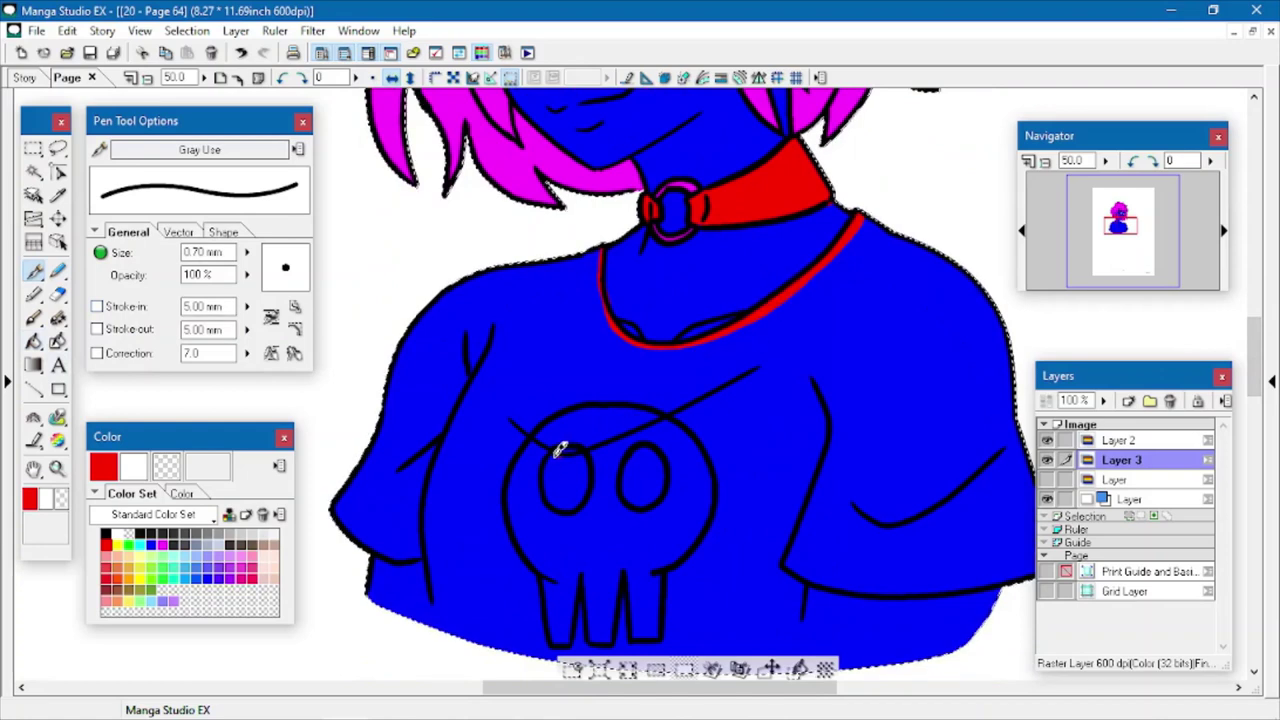
- Colour the skull's eye sockets red and trace red around the skull's outer edge and teeth
{"action": "left_click_drag", "start_coordinate": [645, 500], "coordinate": [640, 450]}
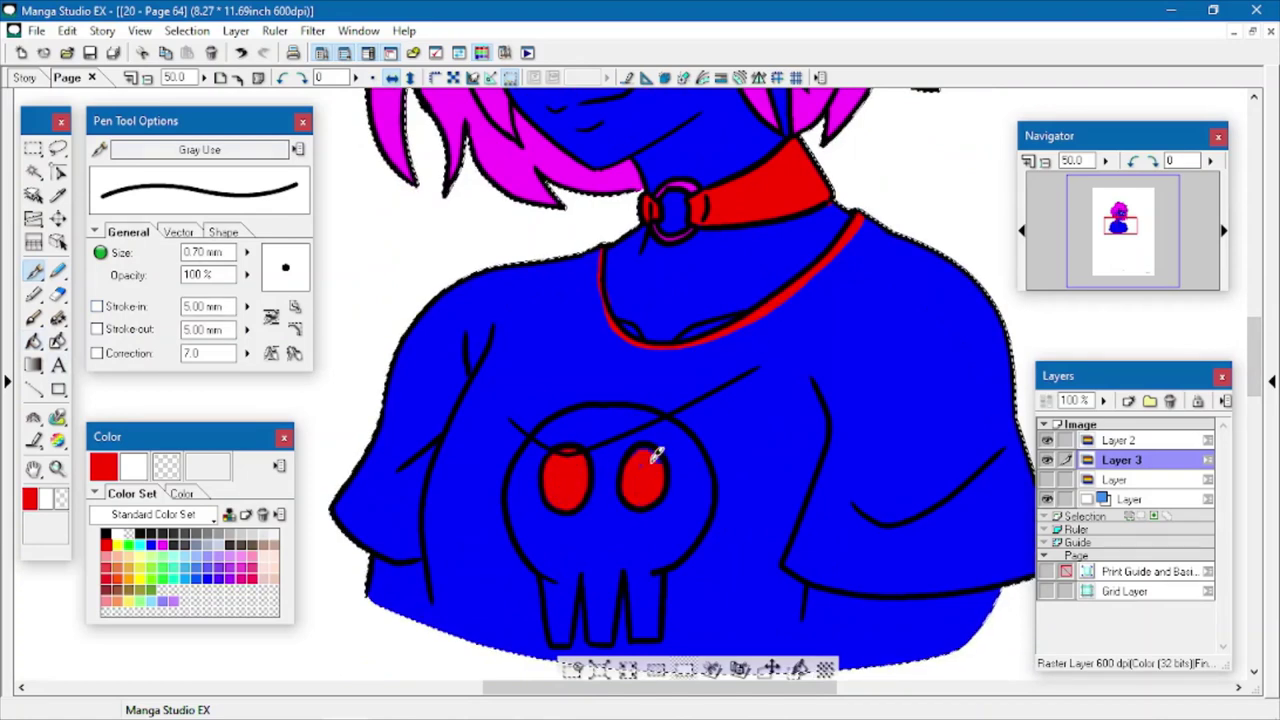
{"action": "mouse_move", "coordinate": [516, 550]}
{"action": "left_mouse_down"}
{"action": "mouse_move", "coordinate": [500, 511]}
{"action": "mouse_move", "coordinate": [509, 456]}
{"action": "left_mouse_up"}
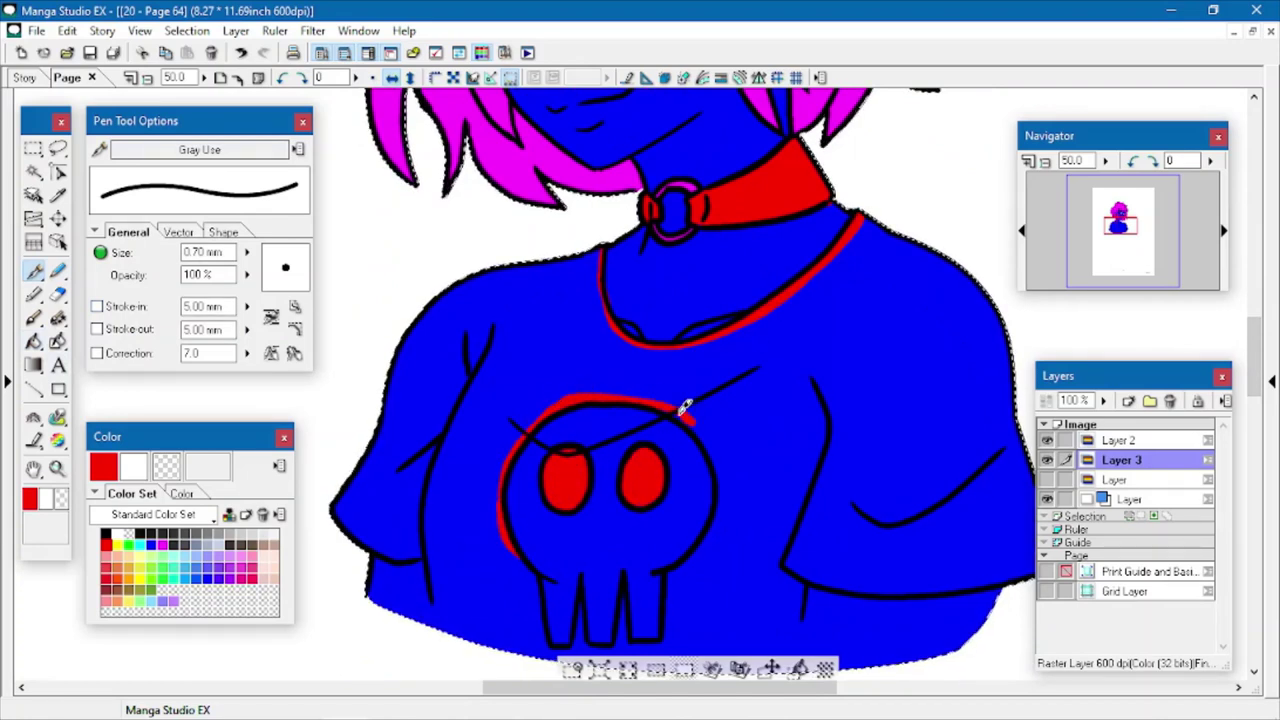
{"action": "left_click_drag", "start_coordinate": [722, 488], "coordinate": [690, 575]}
{"action": "mouse_move", "coordinate": [543, 557]}
{"action": "left_mouse_down"}
{"action": "mouse_move", "coordinate": [549, 641]}
{"action": "mouse_move", "coordinate": [621, 636]}
{"action": "mouse_move", "coordinate": [667, 582]}
{"action": "left_mouse_up"}
- Trace the sleeve and side edges that border the arms in red, and fill the T-shirt red around the skull
{"action": "mouse_move", "coordinate": [370, 550]}
{"action": "left_mouse_down"}
{"action": "mouse_move", "coordinate": [429, 564]}
{"action": "mouse_move", "coordinate": [440, 628]}
{"action": "left_mouse_up"}
{"action": "left_click_drag", "start_coordinate": [807, 578], "coordinate": [800, 645]}
{"action": "left_click_drag", "start_coordinate": [913, 588], "coordinate": [1008, 574]}
{"action": "left_click", "coordinate": [35, 342]}
{"action": "left_click", "coordinate": [440, 330]}
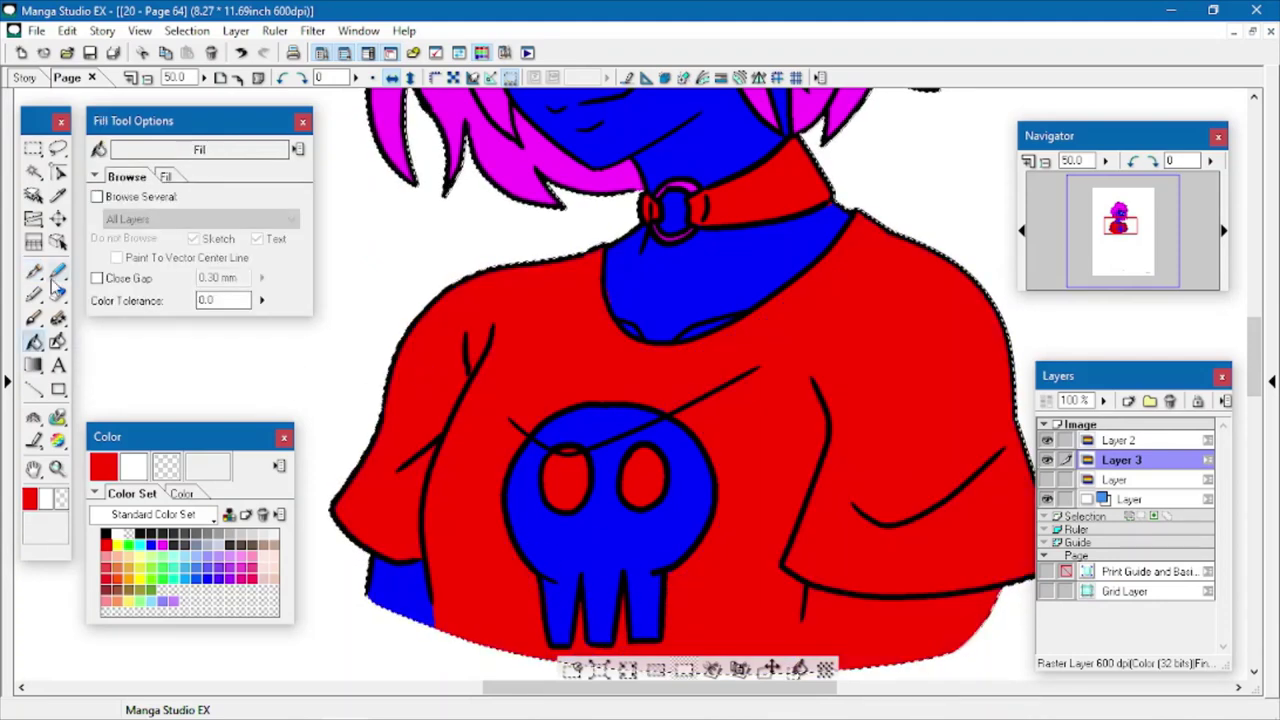
{"action": "left_click", "coordinate": [35, 271]}
{"action": "left_click", "coordinate": [151, 545]}
{"action": "scroll", "coordinate": [843, 192], "scroll_direction": "down", "scroll_amount": 3}
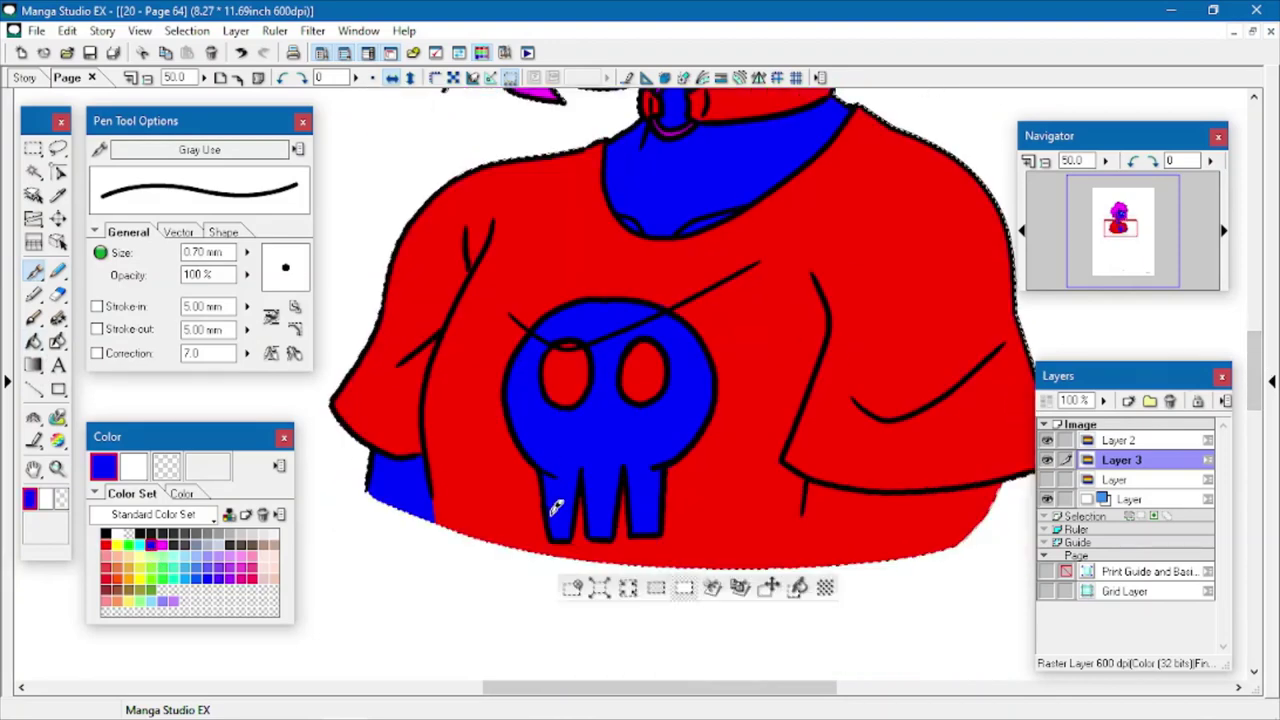
- Outline the lips in cyan, fill them and pick the skin's blue for touching up their edge
{"action": "scroll", "coordinate": [557, 508], "scroll_direction": "up", "scroll_amount": 8}
{"action": "left_click", "coordinate": [141, 545]}
{"action": "mouse_move", "coordinate": [553, 365]}
{"action": "left_mouse_down"}
{"action": "mouse_move", "coordinate": [604, 352]}
{"action": "mouse_move", "coordinate": [556, 376]}
{"action": "mouse_move", "coordinate": [591, 394]}
{"action": "mouse_move", "coordinate": [634, 350]}
{"action": "mouse_move", "coordinate": [570, 397]}
{"action": "left_mouse_up"}
{"action": "left_click", "coordinate": [35, 342]}
{"action": "left_click", "coordinate": [592, 380]}
{"action": "left_click", "coordinate": [35, 271]}
{"action": "left_click", "coordinate": [577, 348], "text": "alt"}
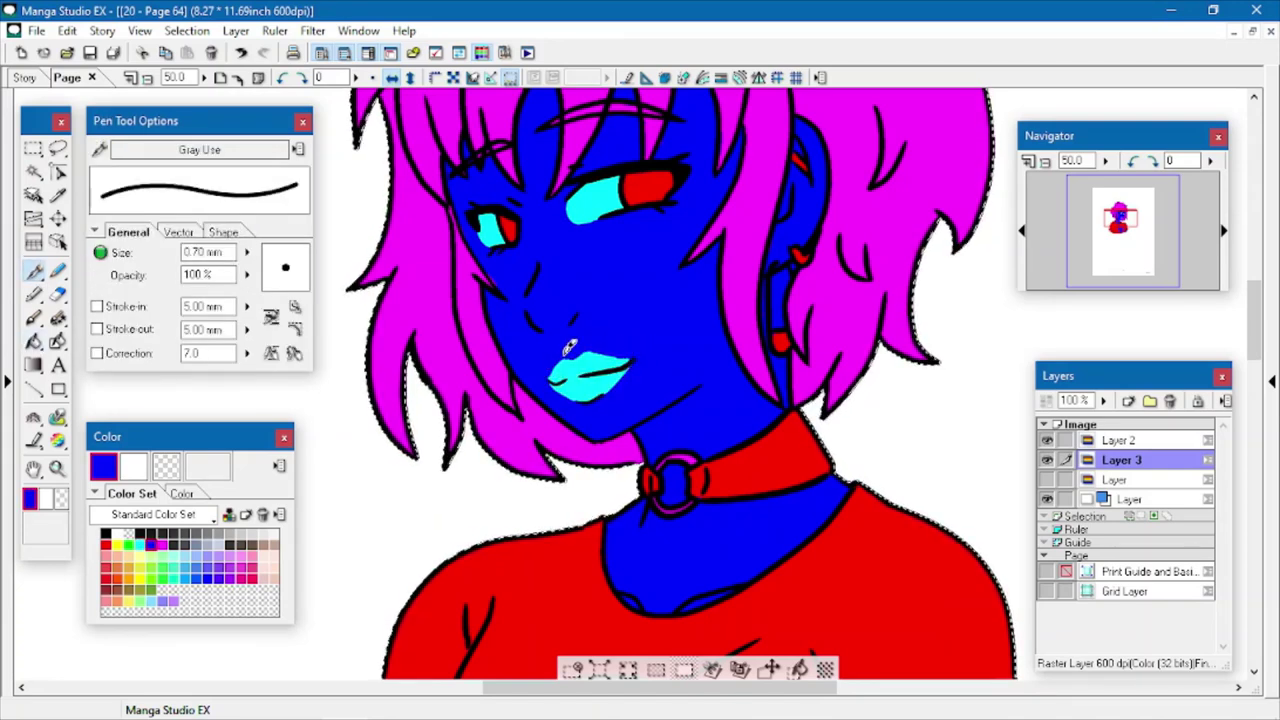
- Select the cyan lips with the Magic Wand, colour along the mouth line in red, deselect and save the page
{"action": "key", "text": "ctrl+d"}
{"action": "left_click", "coordinate": [35, 172]}
{"action": "left_click", "coordinate": [590, 374]}
{"action": "left_click", "coordinate": [106, 545]}
{"action": "left_click", "coordinate": [35, 271]}
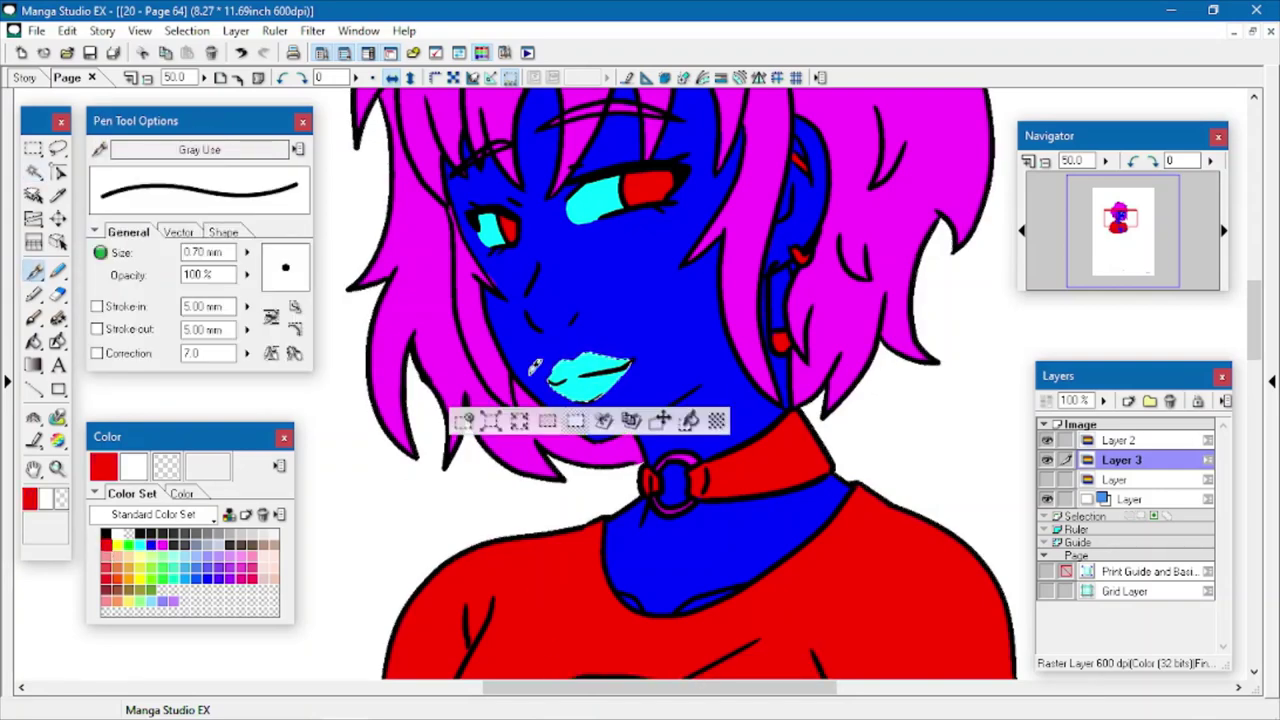
{"action": "left_click", "coordinate": [57, 341]}
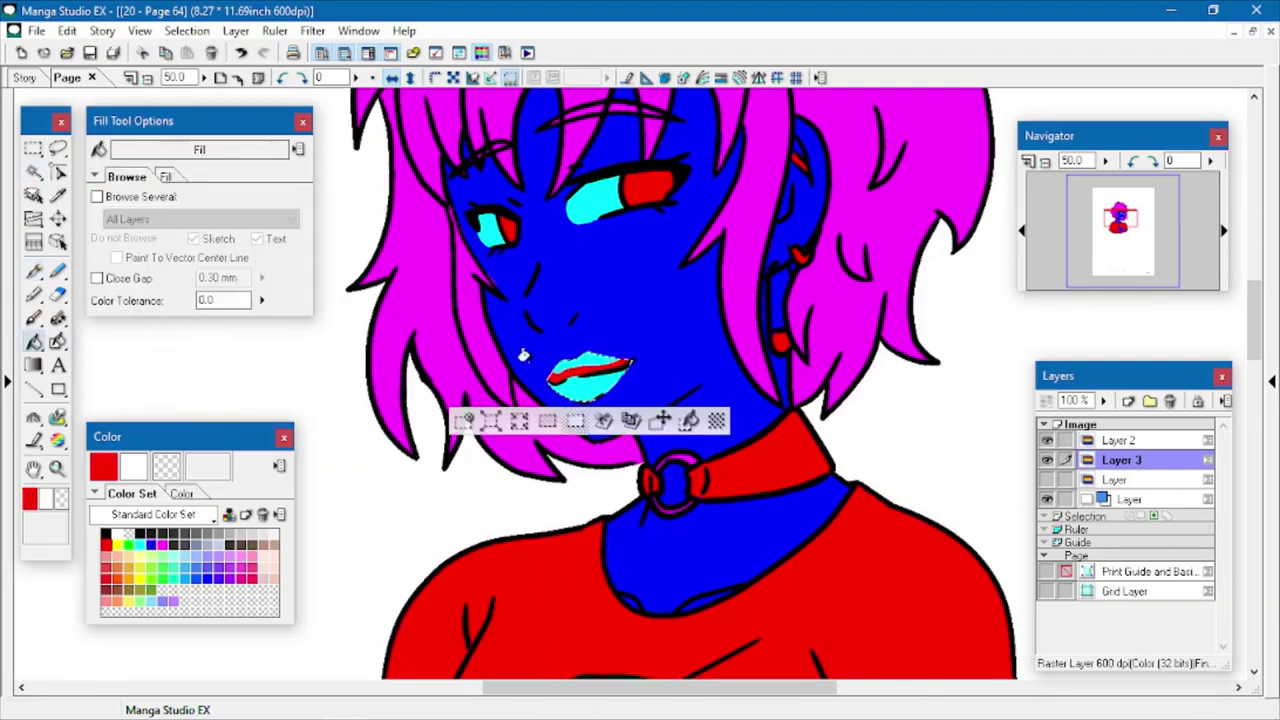
{"action": "left_click", "coordinate": [590, 375]}
{"action": "key", "text": "ctrl+d"}
{"action": "key", "text": "ctrl+minus"}
{"action": "key", "text": "ctrl+s"}
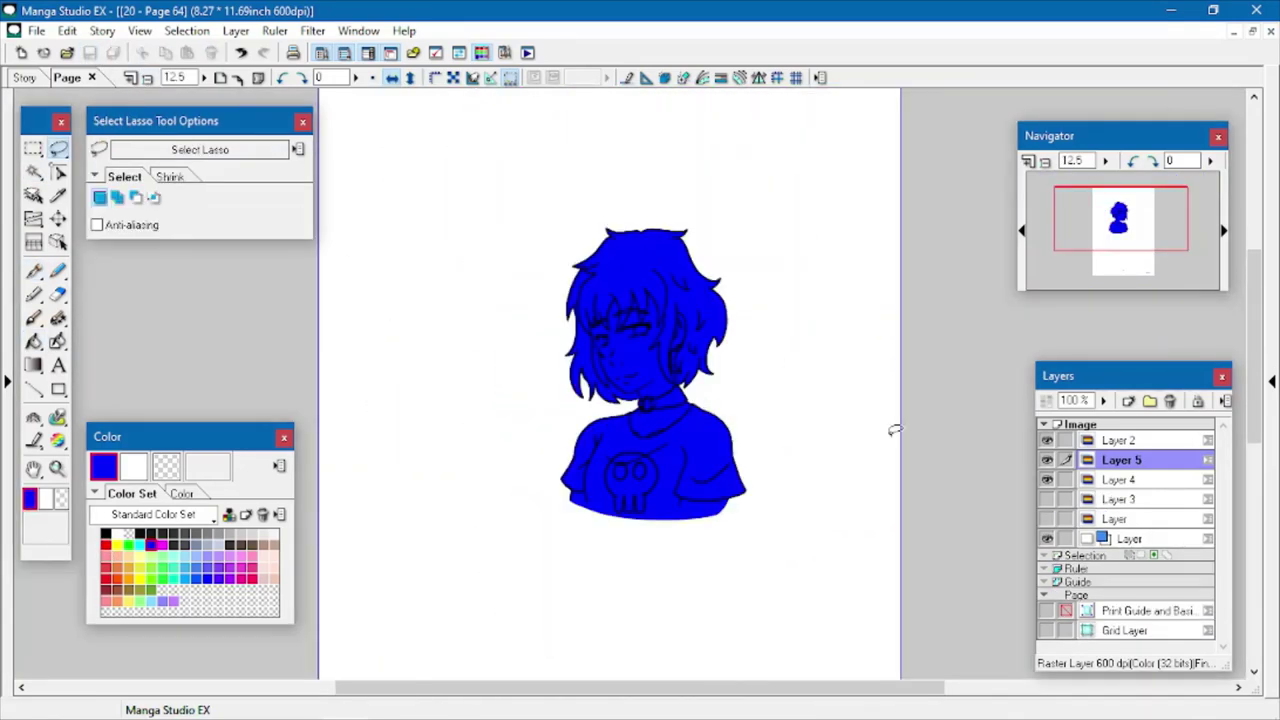
- Select the blue silhouette with the Magic Wand, hide Layer 5 and make Layer 4 active
{"action": "left_click", "coordinate": [35, 172]}
{"action": "left_click", "coordinate": [657, 280]}
{"action": "left_click", "coordinate": [1047, 460]}
{"action": "left_click", "coordinate": [1047, 499]}
{"action": "left_click", "coordinate": [1122, 480]}
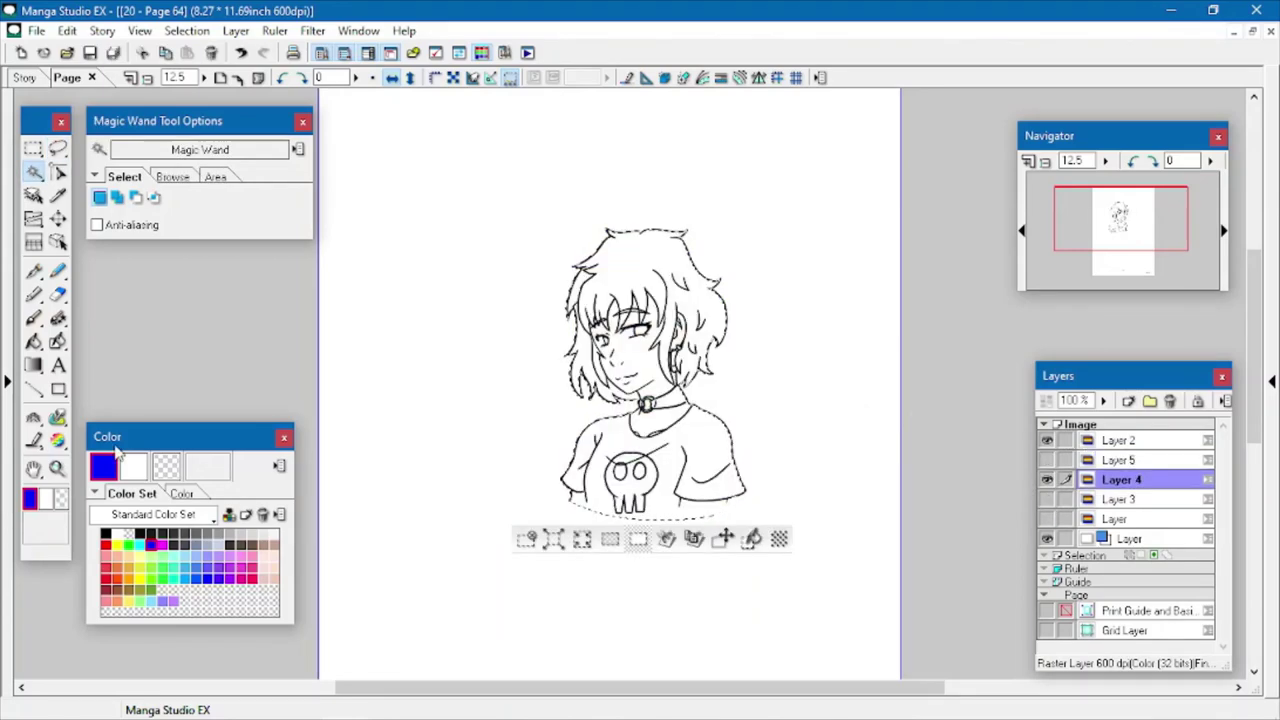
- Paint both eyebrows blue on Layer 4 with the pen
{"action": "left_click", "coordinate": [58, 469]}
{"action": "left_click", "coordinate": [627, 342]}
{"action": "left_click", "coordinate": [270, 347]}
{"action": "key", "text": "p"}
{"action": "left_click_drag", "start_coordinate": [528, 304], "coordinate": [702, 248]}
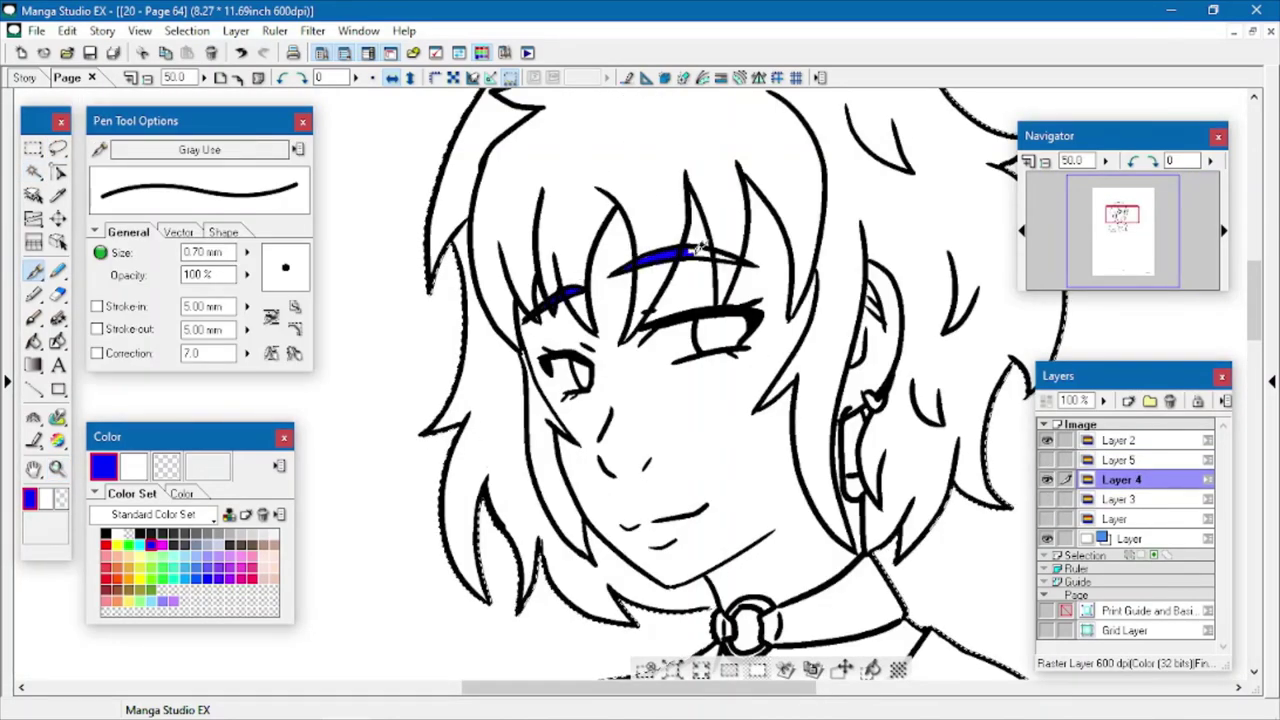
- Outline jagged blue shadow shapes along the fringe and side hair, and add blue shadows to the upper eyes, nose and jaw
{"action": "mouse_move", "coordinate": [616, 196]}
{"action": "left_mouse_down"}
{"action": "mouse_move", "coordinate": [643, 303]}
{"action": "mouse_move", "coordinate": [688, 168]}
{"action": "mouse_move", "coordinate": [728, 248]}
{"action": "left_mouse_up"}
{"action": "mouse_move", "coordinate": [728, 248]}
{"action": "left_mouse_down"}
{"action": "mouse_move", "coordinate": [742, 166]}
{"action": "mouse_move", "coordinate": [800, 211]}
{"action": "left_mouse_up"}
{"action": "left_click_drag", "start_coordinate": [782, 97], "coordinate": [804, 217]}
{"action": "left_click_drag", "start_coordinate": [536, 212], "coordinate": [590, 290]}
{"action": "left_click_drag", "start_coordinate": [612, 196], "coordinate": [580, 254]}
{"action": "left_click_drag", "start_coordinate": [500, 240], "coordinate": [543, 220]}
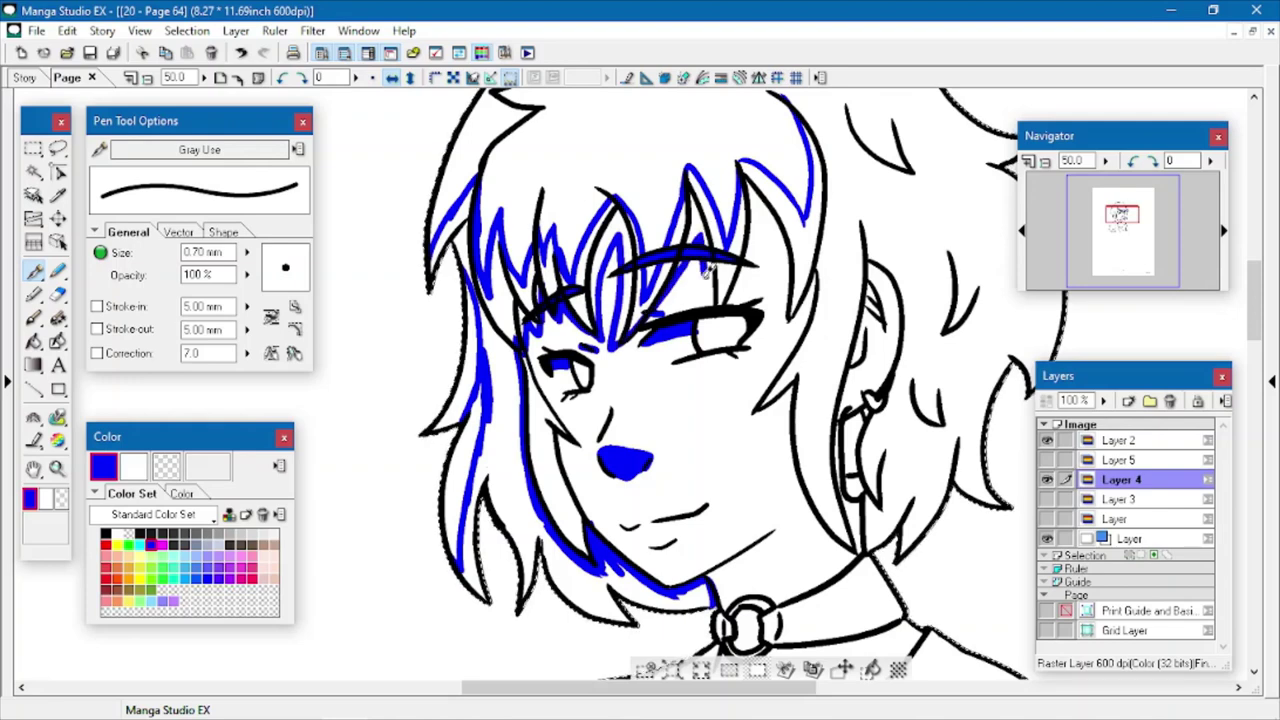
- Fill the outlined shadow shapes along the fringe with blue, undoing the first misplaced fill
{"action": "left_click", "coordinate": [34, 342]}
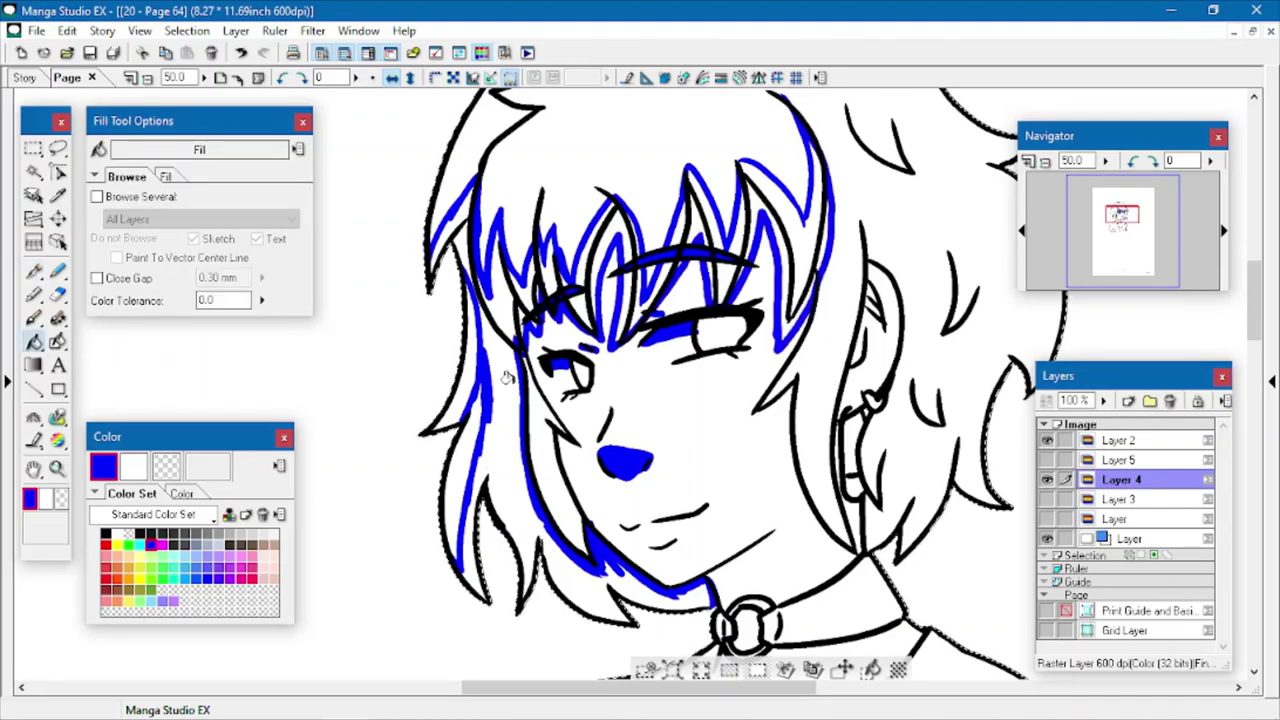
{"action": "left_click", "coordinate": [618, 207]}
{"action": "key", "text": "ctrl+z"}
{"action": "left_click", "coordinate": [604, 232]}
{"action": "left_click", "coordinate": [690, 205]}
{"action": "left_click", "coordinate": [634, 300]}
{"action": "left_click", "coordinate": [732, 278]}
{"action": "left_click", "coordinate": [797, 245]}
- Close the small fringe shadow shapes with blue strokes and fill the shadow area of the hair beside the face
{"action": "key", "text": "p"}
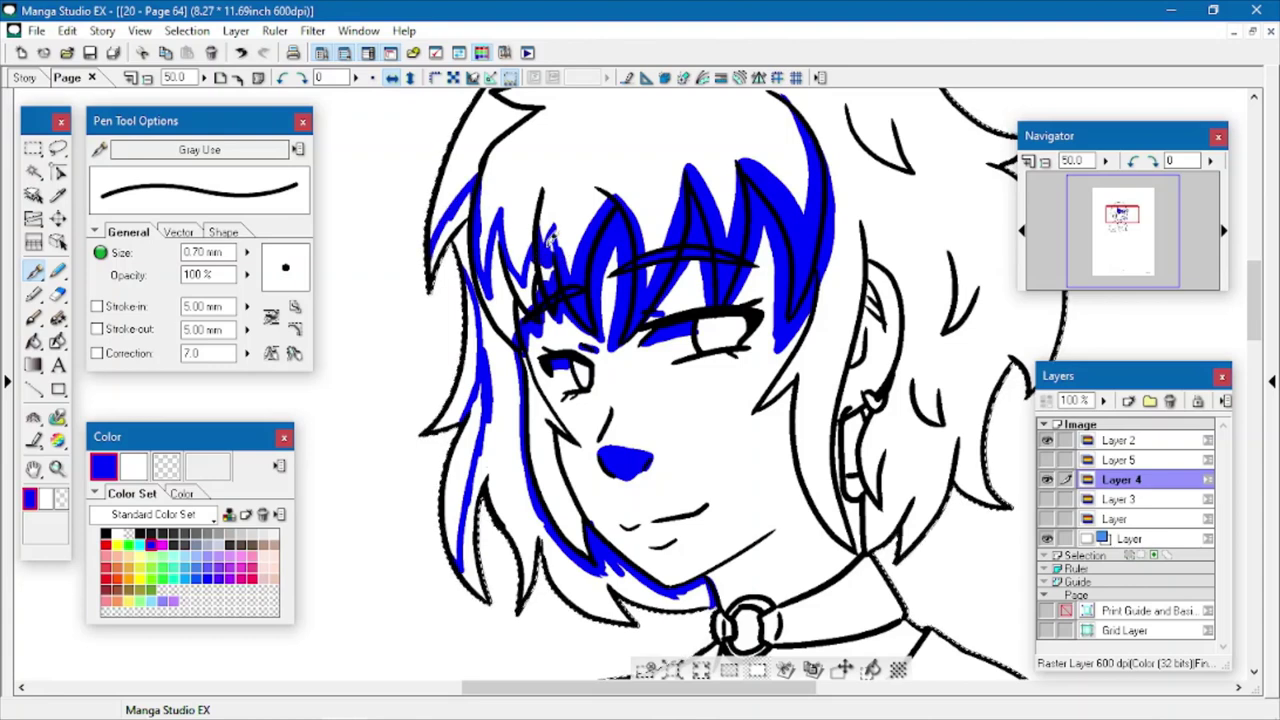
{"action": "left_click", "coordinate": [34, 342]}
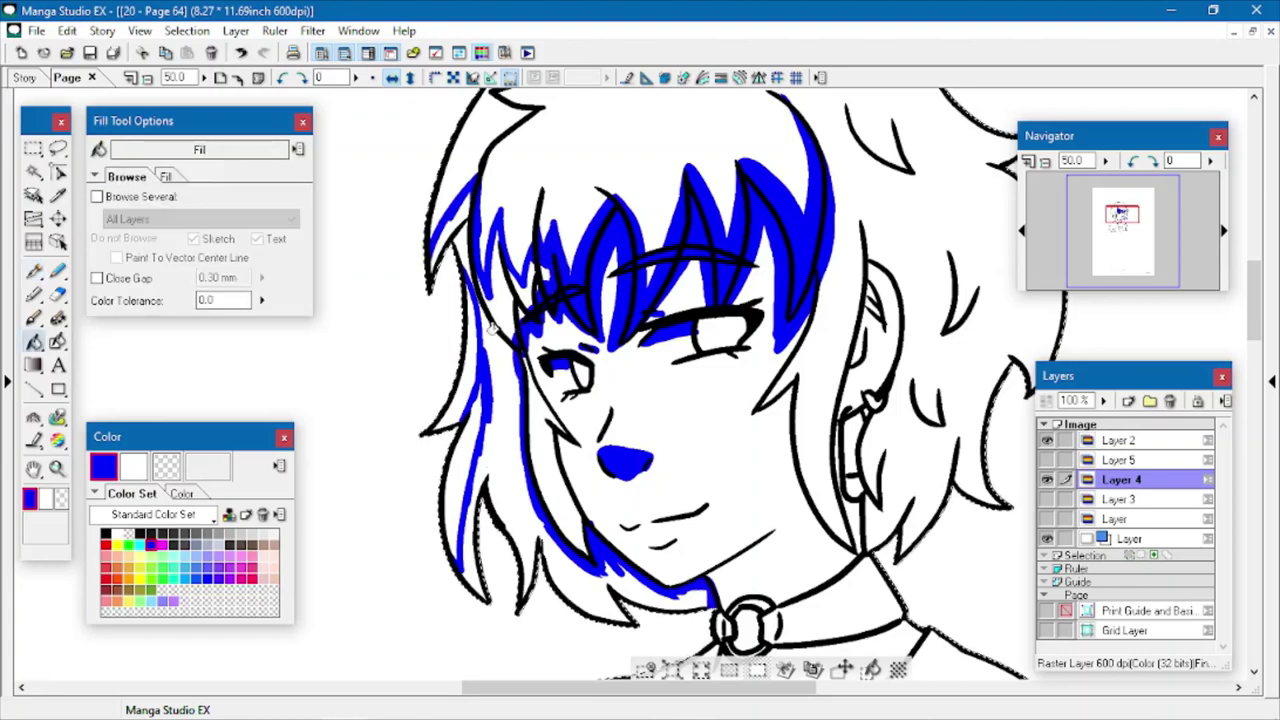
{"action": "left_click", "coordinate": [505, 393]}
- Outline the neck shadow below the jaw on Layer 4 and fill it with blue, undoing the stray fill on the face
{"action": "key", "text": "p"}
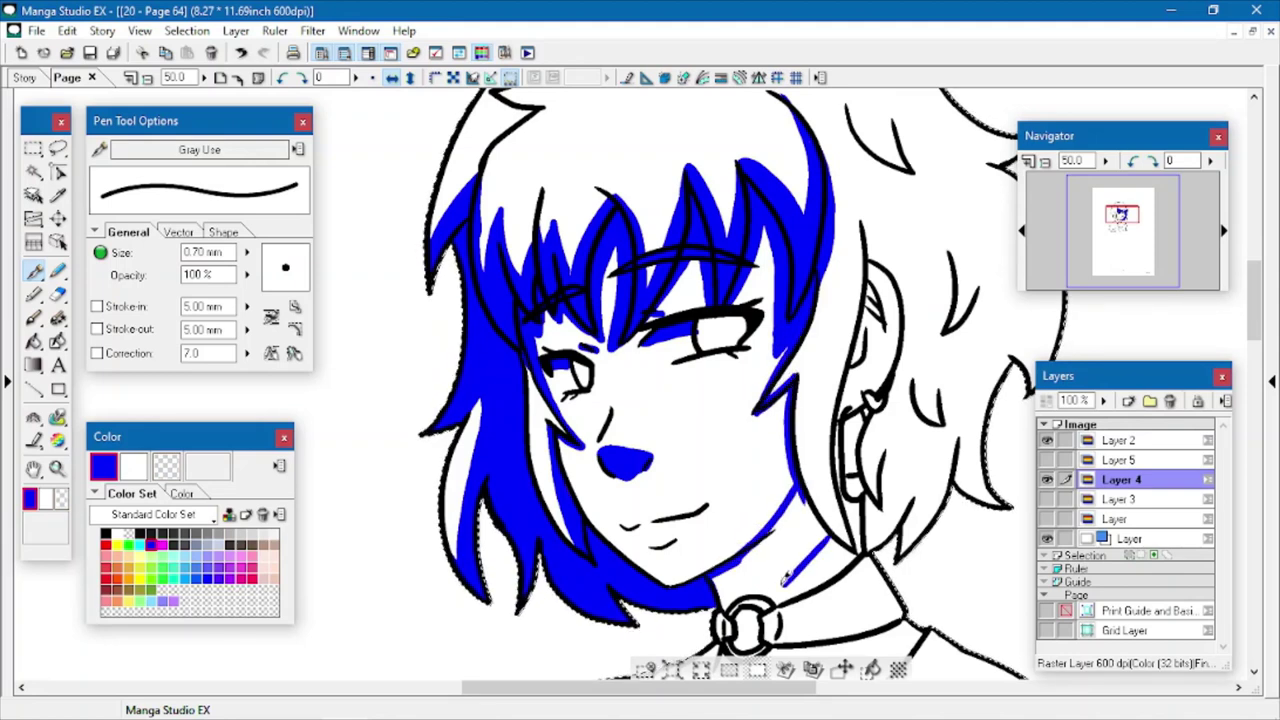
{"action": "left_click_drag", "start_coordinate": [830, 540], "coordinate": [792, 437]}
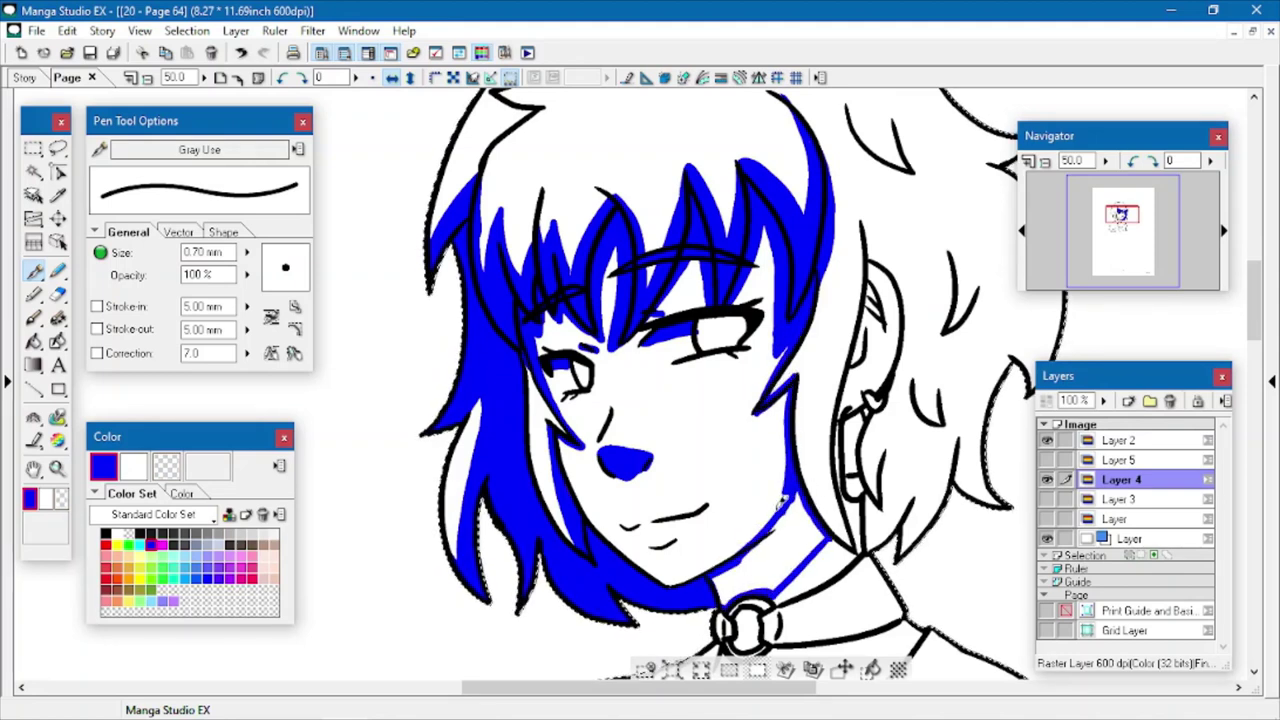
{"action": "key", "text": "g"}
{"action": "left_click", "coordinate": [768, 556]}
{"action": "left_click", "coordinate": [715, 490]}
{"action": "key", "text": "ctrl+z"}
- Outline a jagged shadow across the back hair behind the ear and fill it with blue
{"action": "key", "text": "space"}
{"action": "left_click_drag", "start_coordinate": [455, 225], "coordinate": [193, 323]}
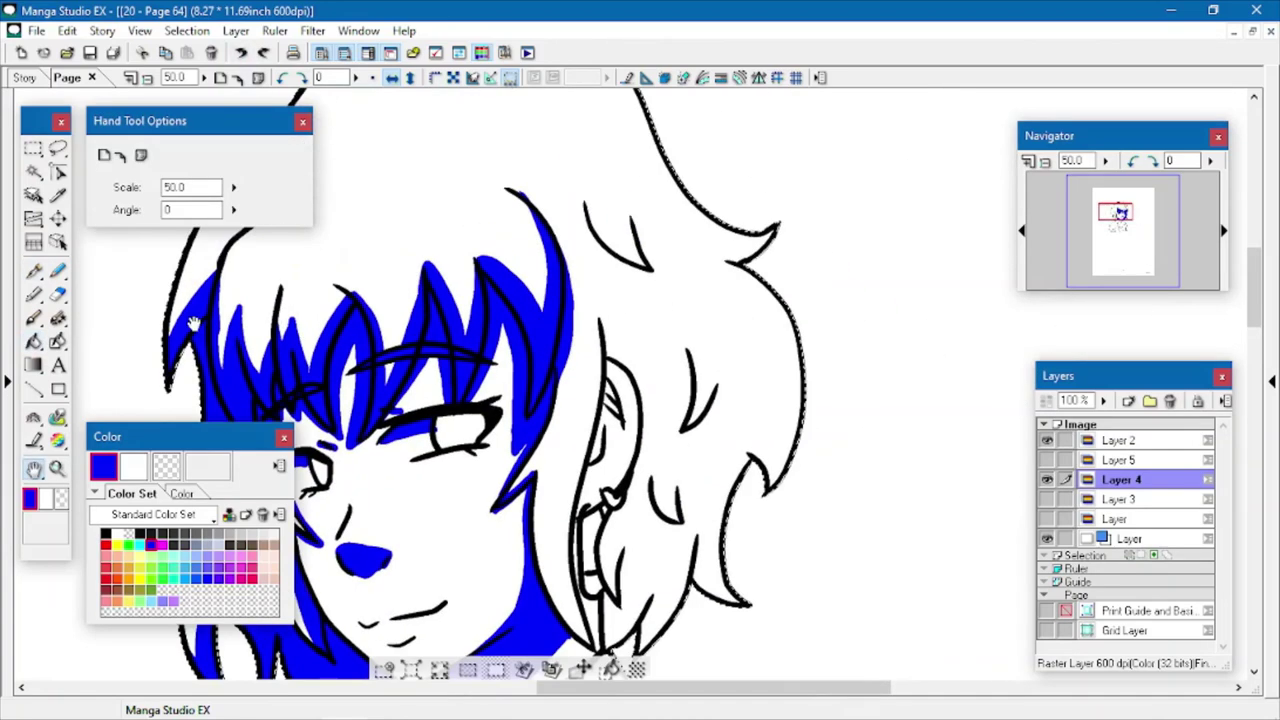
{"action": "key", "text": "p"}
{"action": "mouse_move", "coordinate": [634, 218]}
{"action": "left_mouse_down"}
{"action": "mouse_move", "coordinate": [662, 238]}
{"action": "mouse_move", "coordinate": [740, 233]}
{"action": "left_mouse_up"}
{"action": "mouse_move", "coordinate": [513, 191]}
{"action": "left_mouse_down"}
{"action": "mouse_move", "coordinate": [573, 164]}
{"action": "mouse_move", "coordinate": [643, 265]}
{"action": "mouse_move", "coordinate": [598, 323]}
{"action": "left_mouse_up"}
{"action": "scroll", "coordinate": [580, 610], "scroll_direction": "down", "scroll_amount": 5}
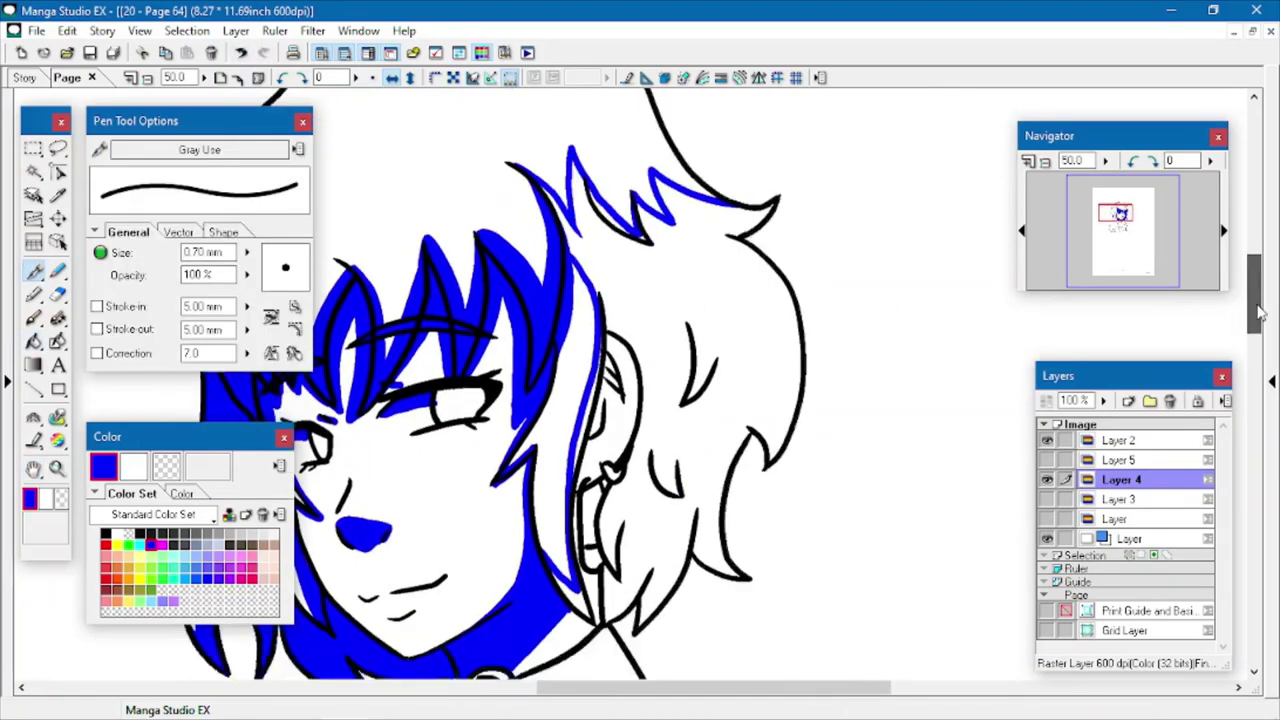
{"action": "left_click", "coordinate": [34, 342]}
{"action": "left_click", "coordinate": [690, 290]}
- Carve small highlight strands out of the blue back hair and ear shadow using the pen with transparent colour
{"action": "left_click", "coordinate": [34, 271]}
{"action": "left_click", "coordinate": [166, 466]}
{"action": "left_click_drag", "start_coordinate": [1254, 318], "coordinate": [1254, 296]}
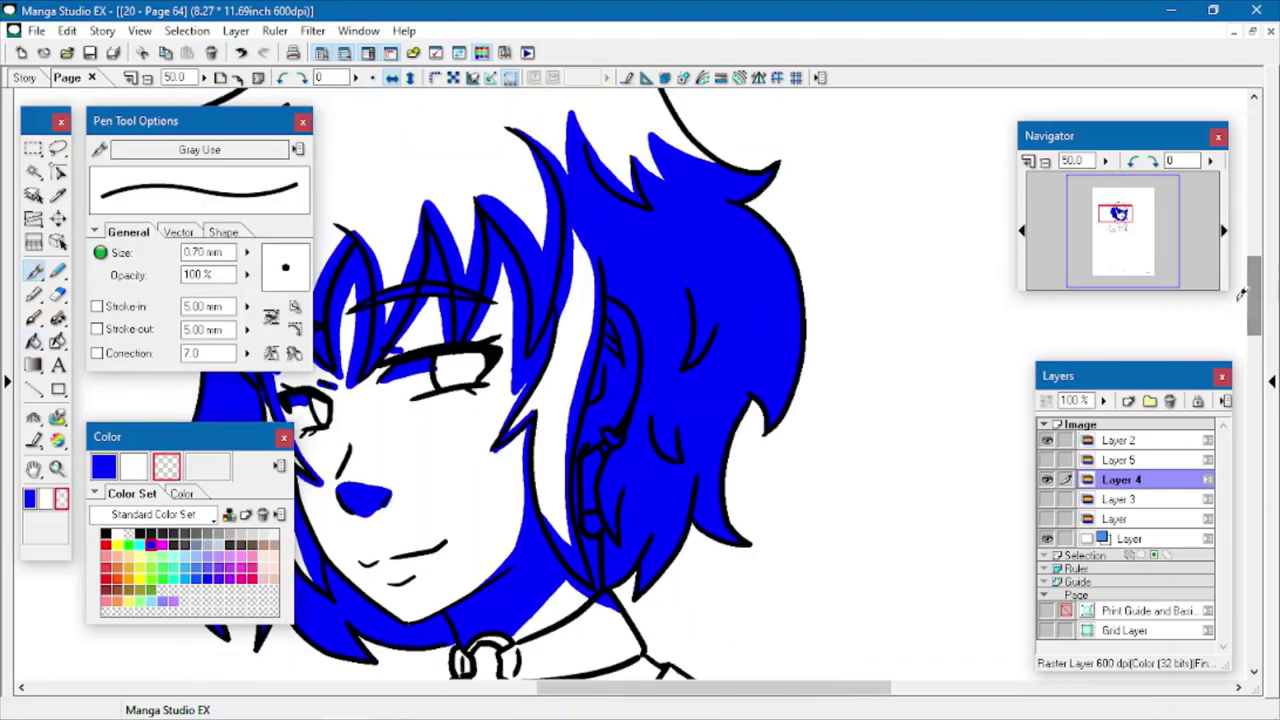
{"action": "left_click_drag", "start_coordinate": [622, 243], "coordinate": [655, 278]}
{"action": "mouse_move", "coordinate": [660, 237]}
{"action": "left_mouse_down"}
{"action": "mouse_move", "coordinate": [657, 278]}
{"action": "mouse_move", "coordinate": [692, 361]}
{"action": "left_mouse_up"}
{"action": "left_click_drag", "start_coordinate": [696, 284], "coordinate": [712, 325]}
{"action": "left_click_drag", "start_coordinate": [610, 342], "coordinate": [628, 397]}
{"action": "left_click_drag", "start_coordinate": [615, 311], "coordinate": [632, 347]}
{"action": "left_click_drag", "start_coordinate": [612, 437], "coordinate": [620, 433]}
{"action": "mouse_move", "coordinate": [605, 514]}
{"action": "left_mouse_down"}
{"action": "mouse_move", "coordinate": [612, 474]}
{"action": "mouse_move", "coordinate": [657, 425]}
{"action": "left_mouse_up"}
{"action": "left_click_drag", "start_coordinate": [721, 397], "coordinate": [746, 358]}
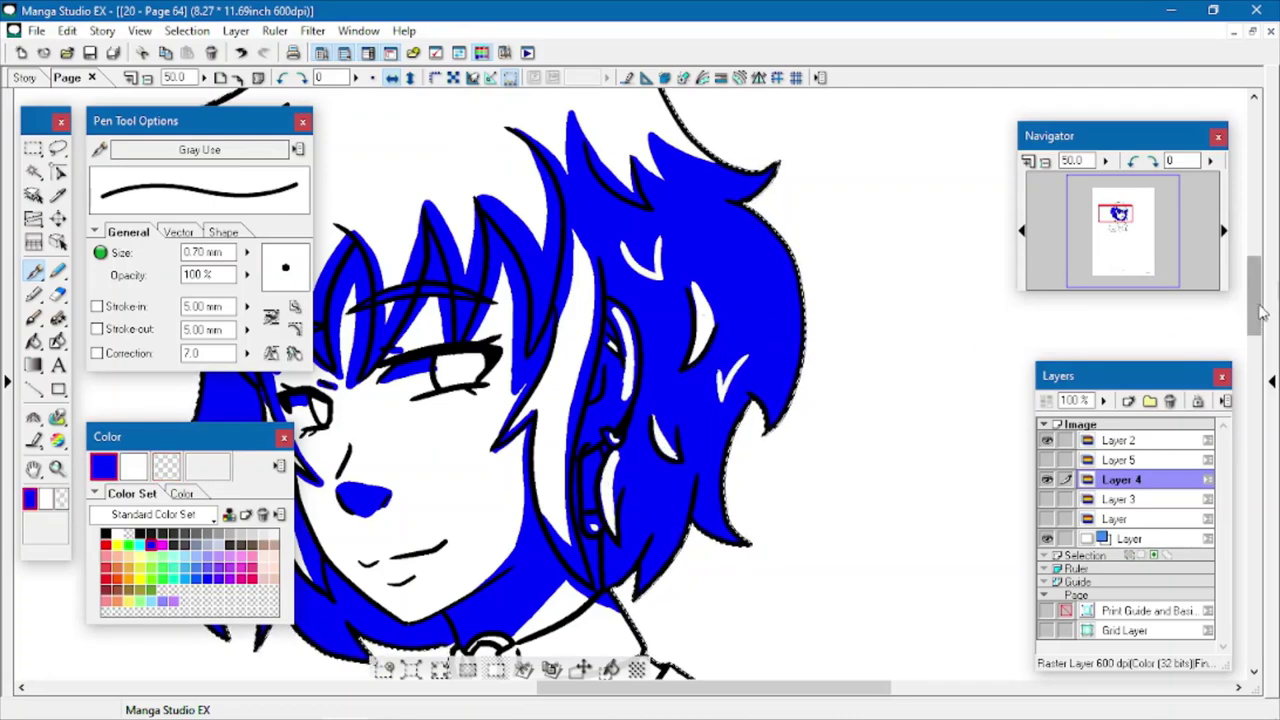
- Add blue pen shadows around the choker ring, under the choker and along the shirt's neckline
{"action": "left_click_drag", "start_coordinate": [1262, 312], "coordinate": [1262, 348]}
{"action": "mouse_move", "coordinate": [480, 408]}
{"action": "left_mouse_down"}
{"action": "mouse_move", "coordinate": [488, 440]}
{"action": "mouse_move", "coordinate": [496, 411]}
{"action": "left_mouse_up"}
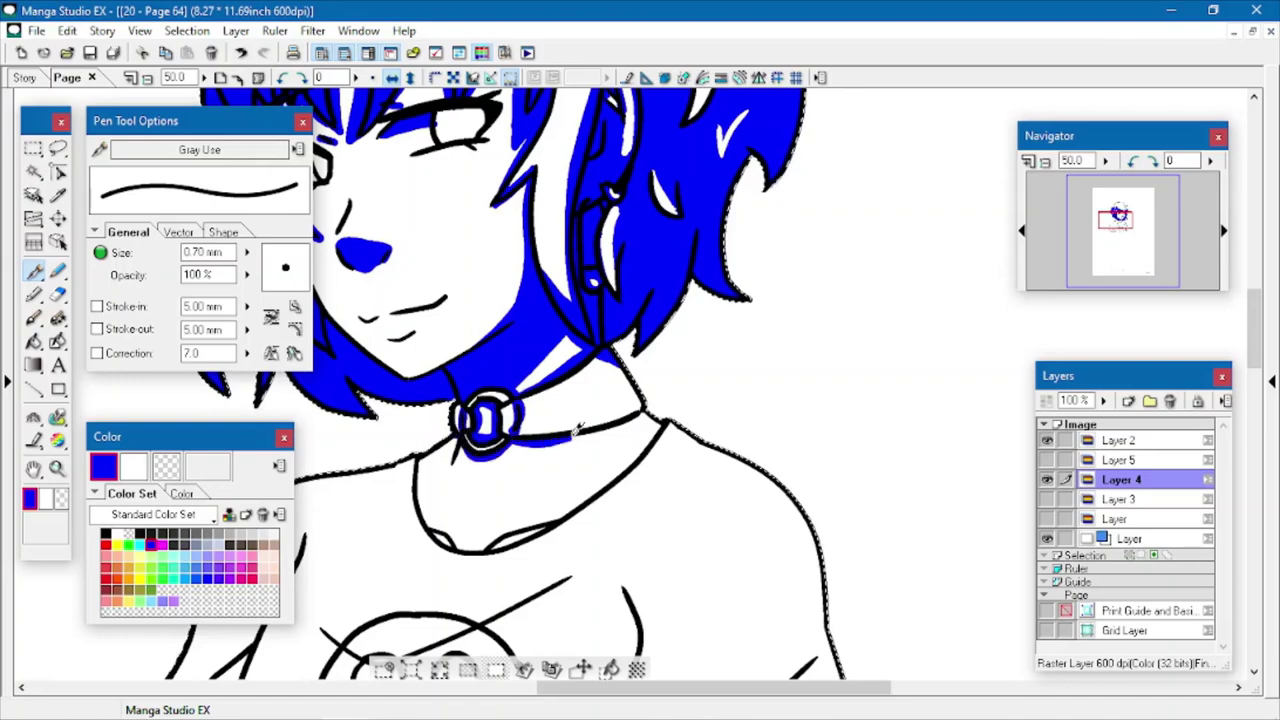
{"action": "left_click_drag", "start_coordinate": [578, 428], "coordinate": [645, 416]}
{"action": "mouse_move", "coordinate": [417, 452]}
{"action": "left_mouse_down"}
{"action": "mouse_move", "coordinate": [424, 482]}
{"action": "mouse_move", "coordinate": [443, 533]}
{"action": "left_mouse_up"}
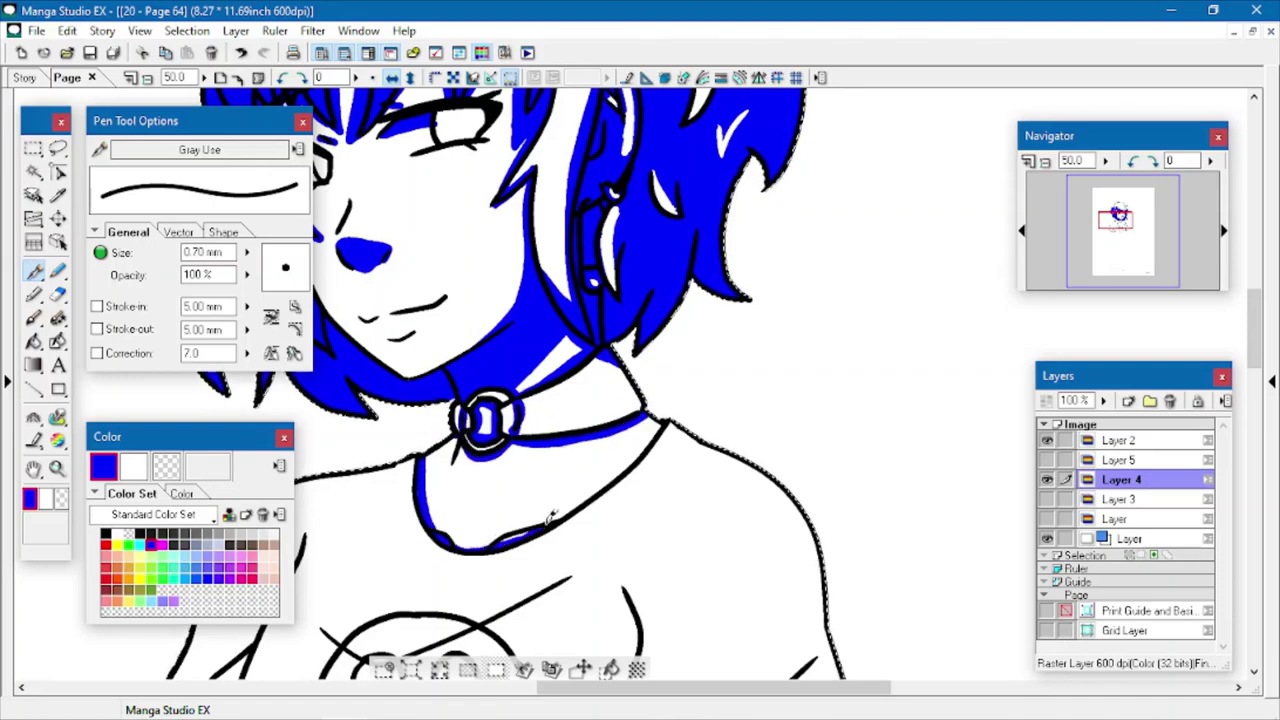
- Outline blue shadow shapes on the shoulder and sleeve beside the neckline, and draw a wavy shadow edge across the skull print
{"action": "left_click_drag", "start_coordinate": [1253, 340], "coordinate": [1253, 374]}
{"action": "mouse_move", "coordinate": [666, 174]}
{"action": "left_mouse_down"}
{"action": "mouse_move", "coordinate": [697, 252]}
{"action": "mouse_move", "coordinate": [690, 515]}
{"action": "left_mouse_up"}
{"action": "mouse_move", "coordinate": [610, 494]}
{"action": "left_mouse_down"}
{"action": "mouse_move", "coordinate": [692, 516]}
{"action": "mouse_move", "coordinate": [600, 632]}
{"action": "left_mouse_up"}
{"action": "left_click_drag", "start_coordinate": [617, 334], "coordinate": [627, 405]}
{"action": "left_click_drag", "start_coordinate": [724, 687], "coordinate": [626, 687]}
{"action": "left_click_drag", "start_coordinate": [590, 421], "coordinate": [958, 437]}
- Draw blue fold shadows on the other sleeve and armpit, and along the chest fold above the skull's eyes
{"action": "left_click_drag", "start_coordinate": [647, 288], "coordinate": [627, 290]}
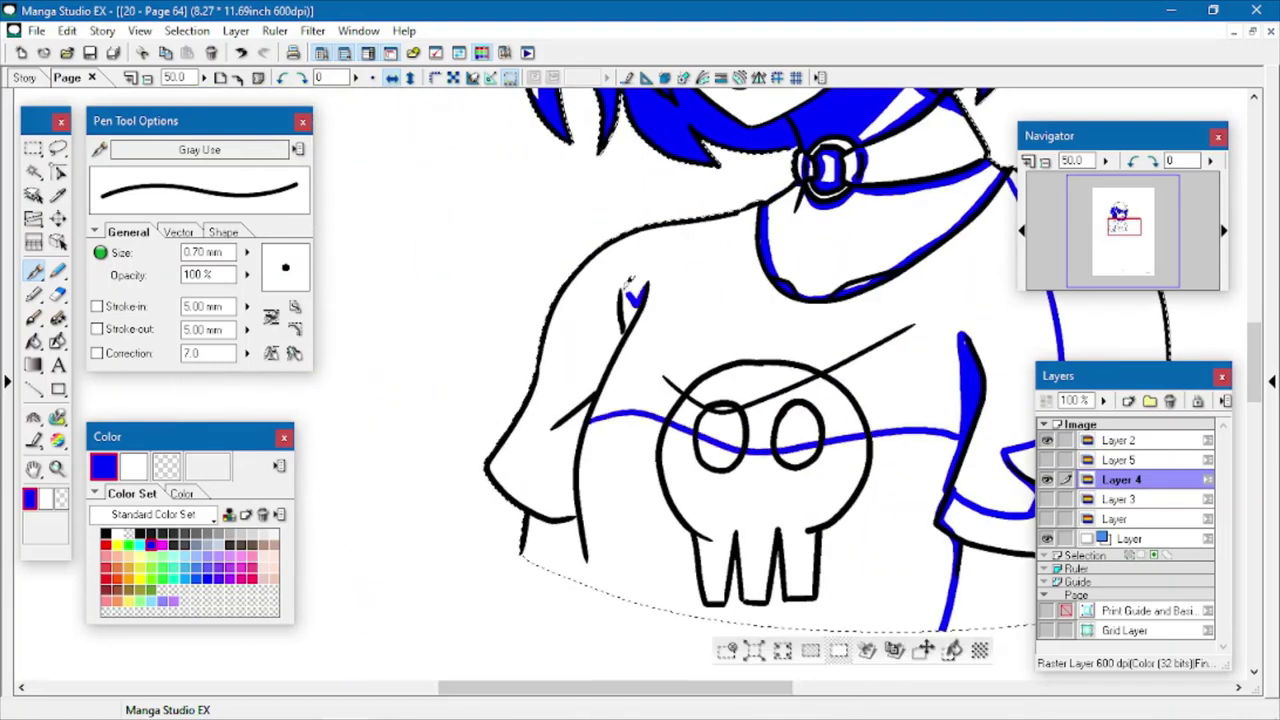
{"action": "left_click_drag", "start_coordinate": [555, 420], "coordinate": [512, 432]}
{"action": "left_click_drag", "start_coordinate": [642, 298], "coordinate": [598, 452]}
{"action": "mouse_move", "coordinate": [664, 380]}
{"action": "left_mouse_down"}
{"action": "mouse_move", "coordinate": [782, 368]}
{"action": "mouse_move", "coordinate": [716, 379]}
{"action": "mouse_move", "coordinate": [714, 397]}
{"action": "mouse_move", "coordinate": [816, 372]}
{"action": "left_mouse_up"}
- Trim the chest fold shadow with transparent colour and fill the outlined shirt and sleeve shadows with blue
{"action": "key", "text": "c"}
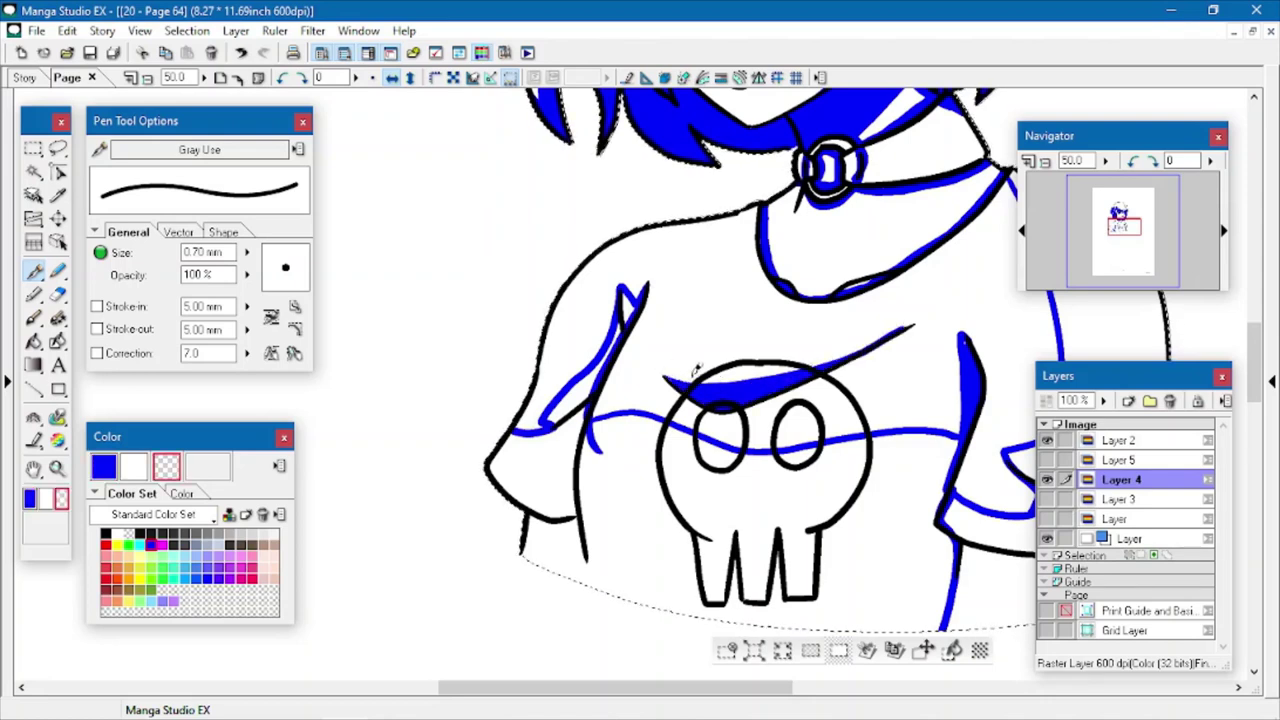
{"action": "mouse_move", "coordinate": [672, 372]}
{"action": "left_mouse_down"}
{"action": "mouse_move", "coordinate": [816, 359]}
{"action": "mouse_move", "coordinate": [908, 322]}
{"action": "left_mouse_up"}
{"action": "key", "text": "c"}
{"action": "key", "text": "g"}
{"action": "left_click", "coordinate": [829, 494]}
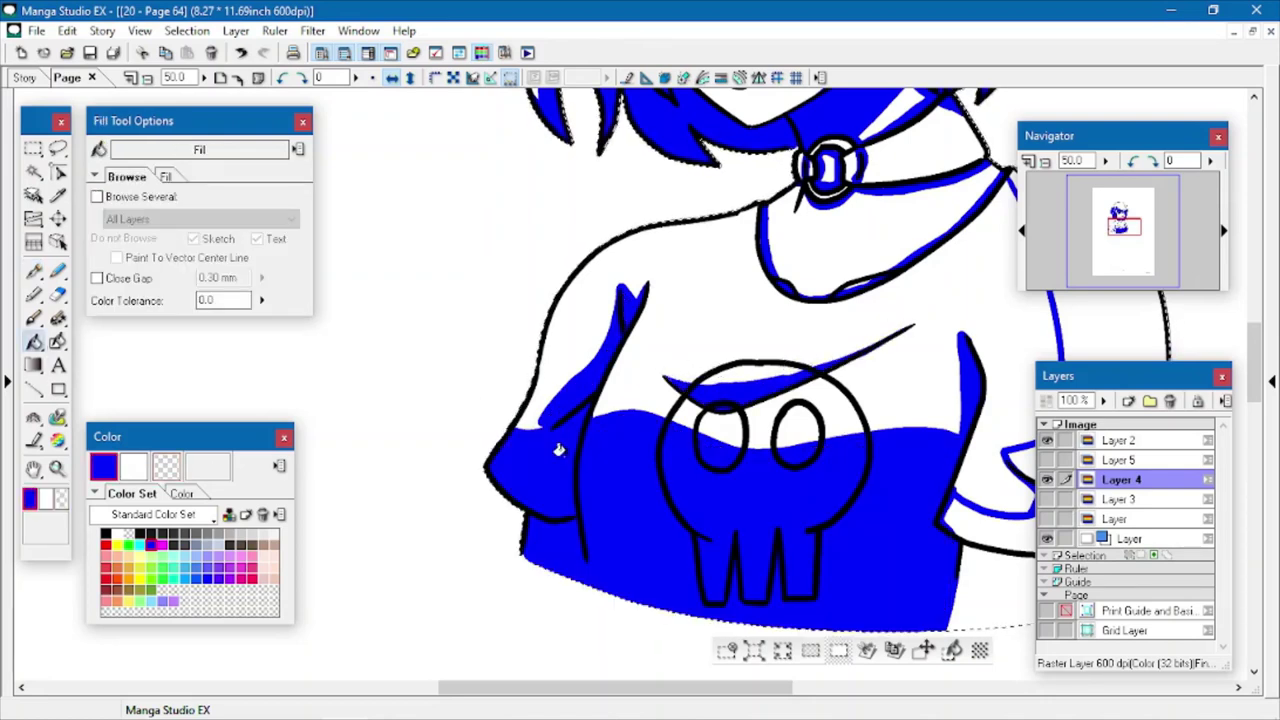
{"action": "left_click", "coordinate": [34, 272]}
{"action": "key", "text": "c"}
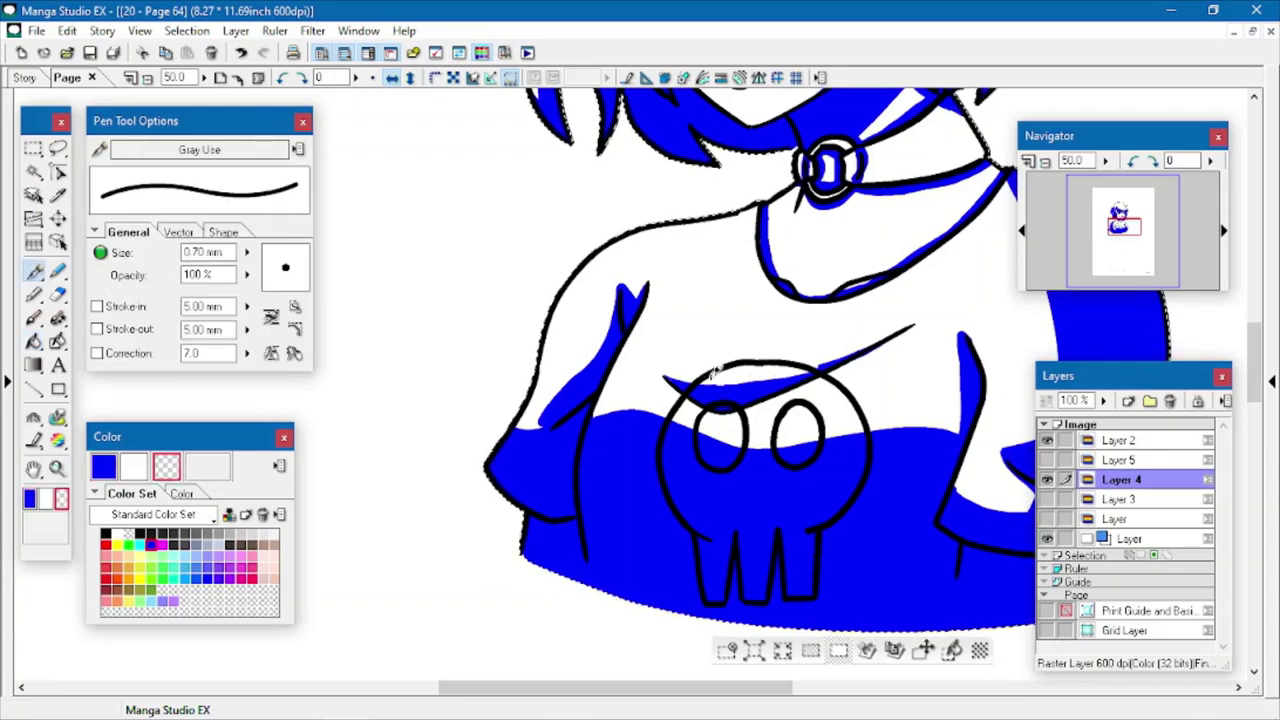
- Show Layer 3 and paint blue shadows on the upper lip and the lower lip's edge on Layer 4
{"action": "left_click", "coordinate": [147, 77]}
{"action": "left_click", "coordinate": [57, 469]}
{"action": "left_click", "coordinate": [666, 215]}
{"action": "left_click", "coordinate": [657, 380]}
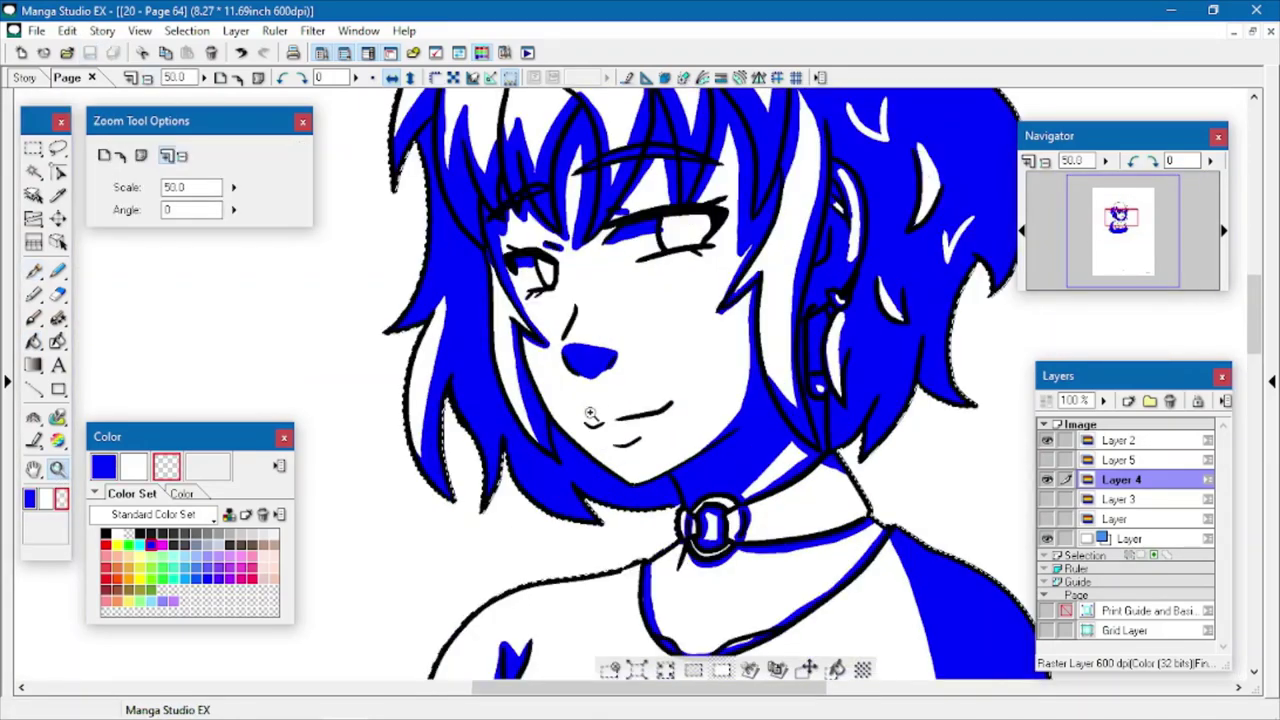
{"action": "left_click", "coordinate": [595, 412]}
{"action": "left_click", "coordinate": [1047, 460]}
{"action": "left_click", "coordinate": [1047, 460]}
{"action": "left_click", "coordinate": [1047, 499]}
{"action": "key", "text": "p"}
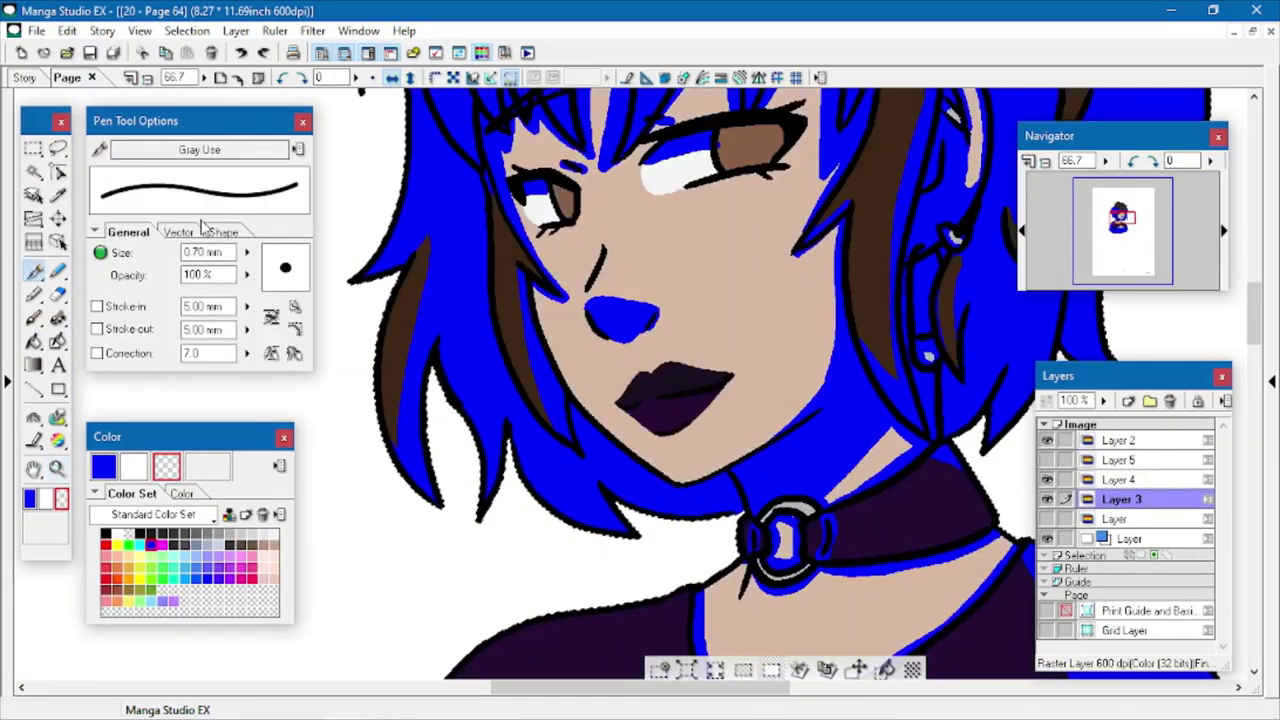
{"action": "key", "text": "c"}
{"action": "left_click", "coordinate": [1120, 480]}
{"action": "left_click_drag", "start_coordinate": [624, 393], "coordinate": [688, 378]}
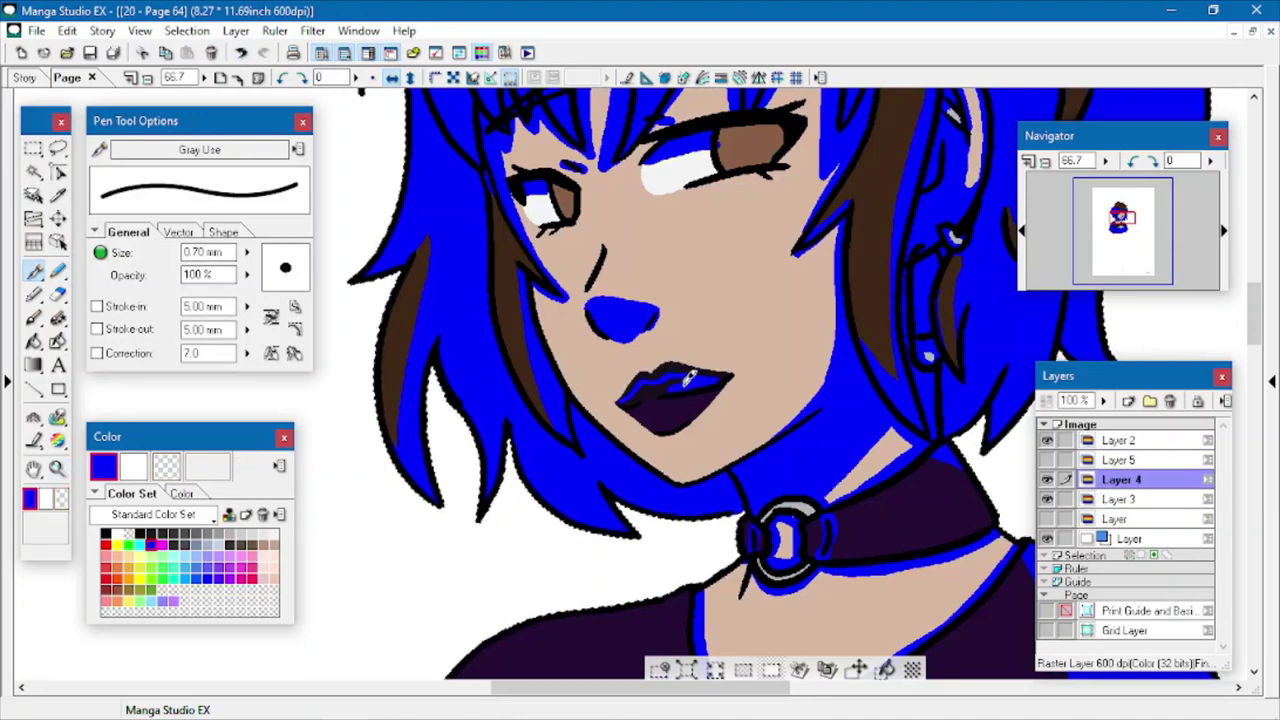
{"action": "mouse_move", "coordinate": [623, 403]}
{"action": "left_mouse_down"}
{"action": "mouse_move", "coordinate": [663, 382]}
{"action": "mouse_move", "coordinate": [651, 413]}
{"action": "mouse_move", "coordinate": [701, 411]}
{"action": "left_mouse_up"}
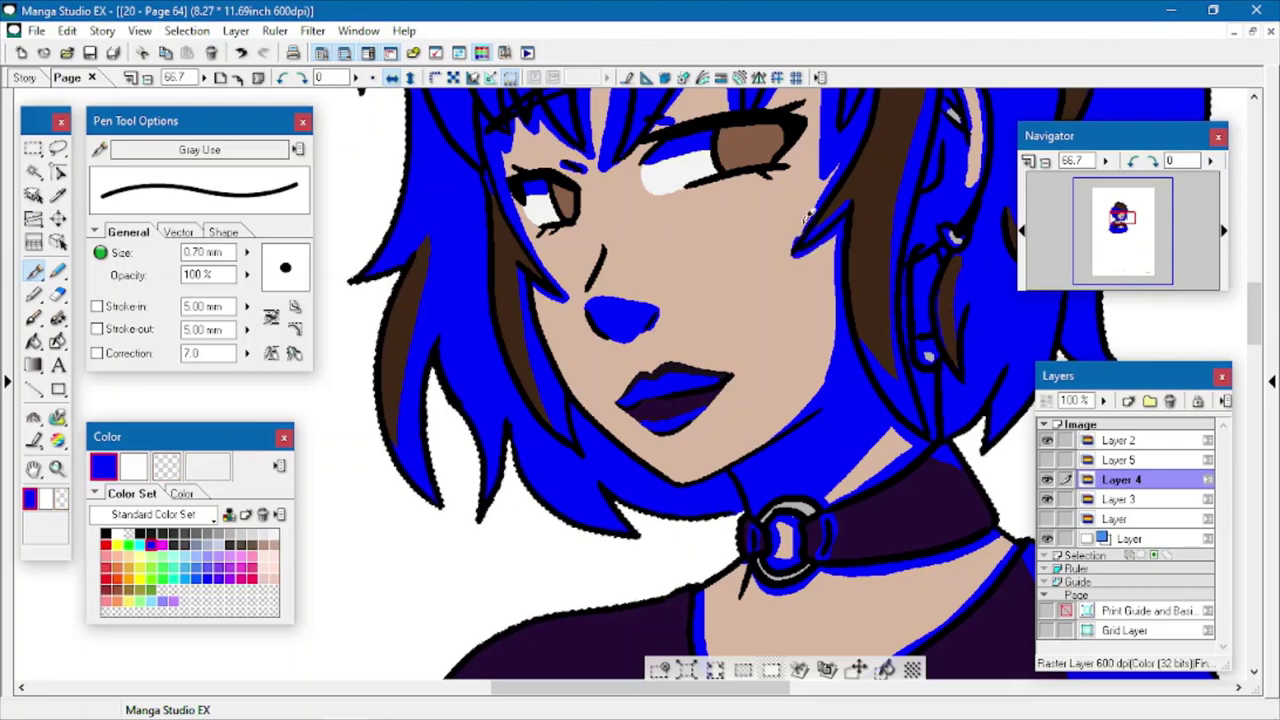
{"action": "key", "text": "c"}
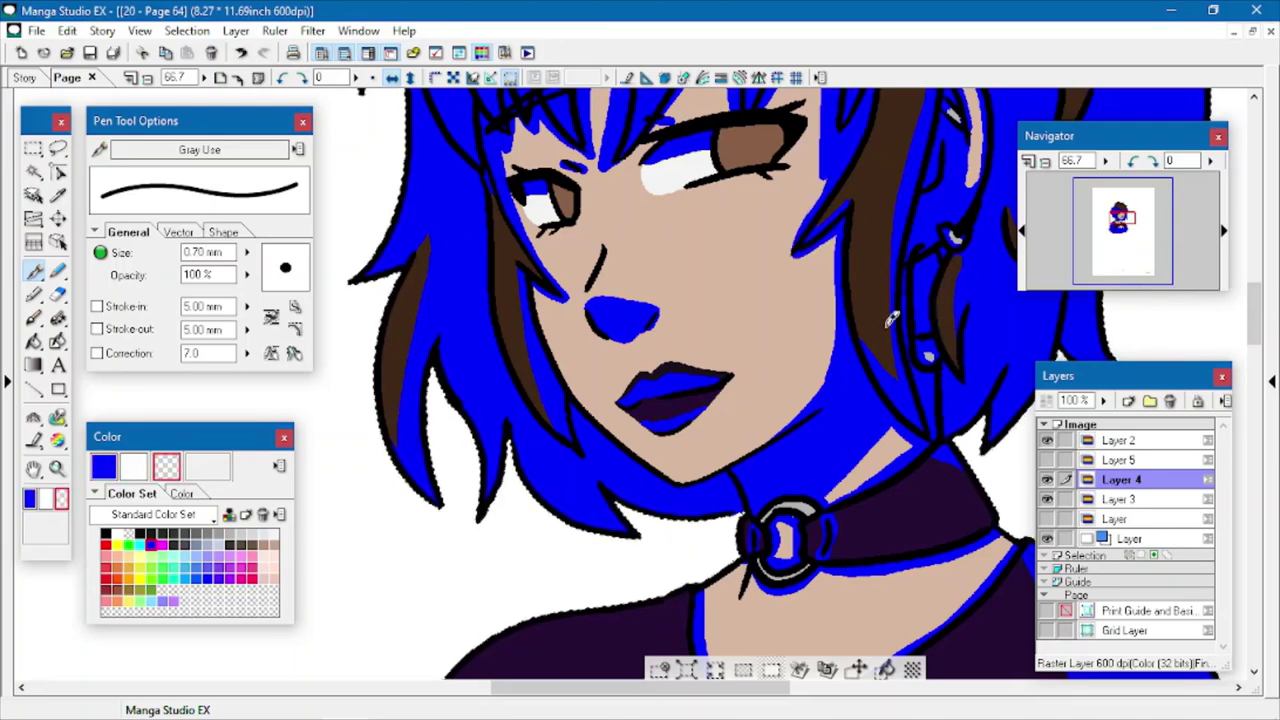
- Hide Layer 3, save the page, and paint small blue shadows on the hair tufts around the crown
{"action": "left_click", "coordinate": [1047, 499]}
{"action": "left_click", "coordinate": [149, 78]}
{"action": "left_click", "coordinate": [149, 78]}
{"action": "left_click", "coordinate": [149, 78]}
{"action": "key", "text": "ctrl+s"}
{"action": "key", "text": "c"}
{"action": "left_click_drag", "start_coordinate": [545, 160], "coordinate": [567, 158]}
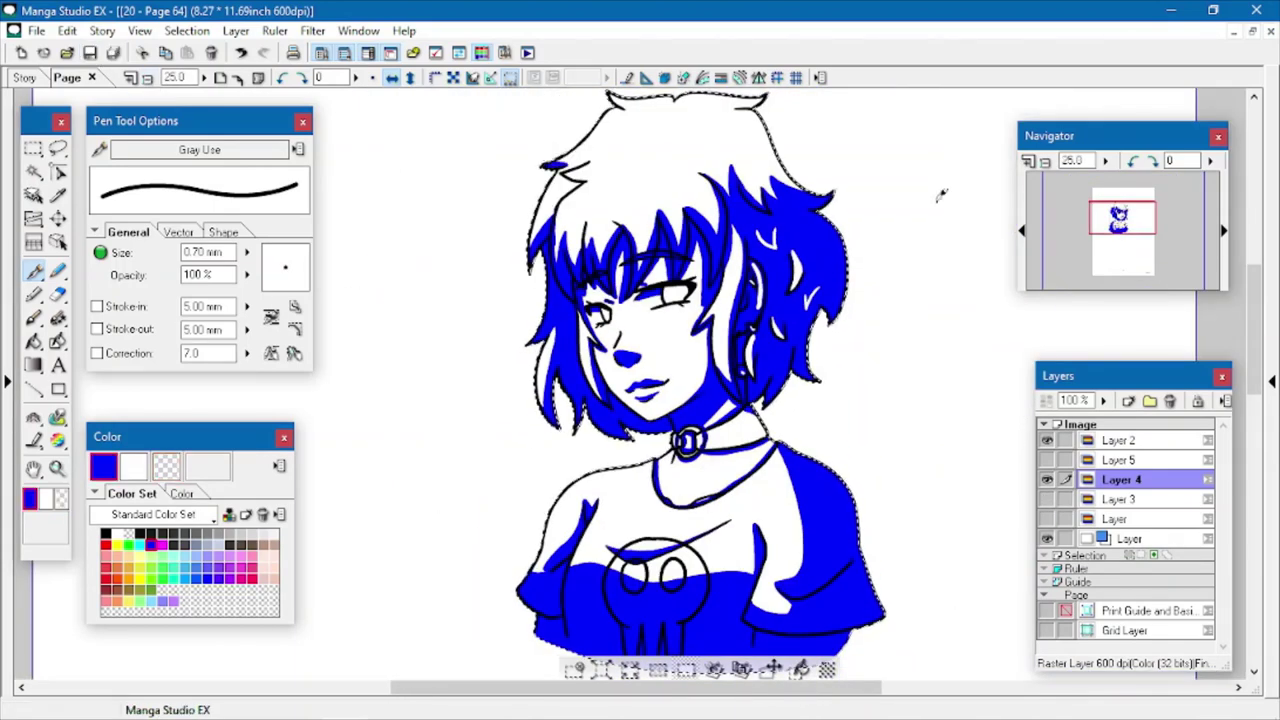
{"action": "left_click_drag", "start_coordinate": [1254, 300], "coordinate": [1254, 286]}
{"action": "mouse_move", "coordinate": [740, 170]}
{"action": "left_mouse_down"}
{"action": "mouse_move", "coordinate": [764, 163]}
{"action": "mouse_move", "coordinate": [740, 171]}
{"action": "left_mouse_up"}
{"action": "left_click_drag", "start_coordinate": [609, 157], "coordinate": [627, 172]}
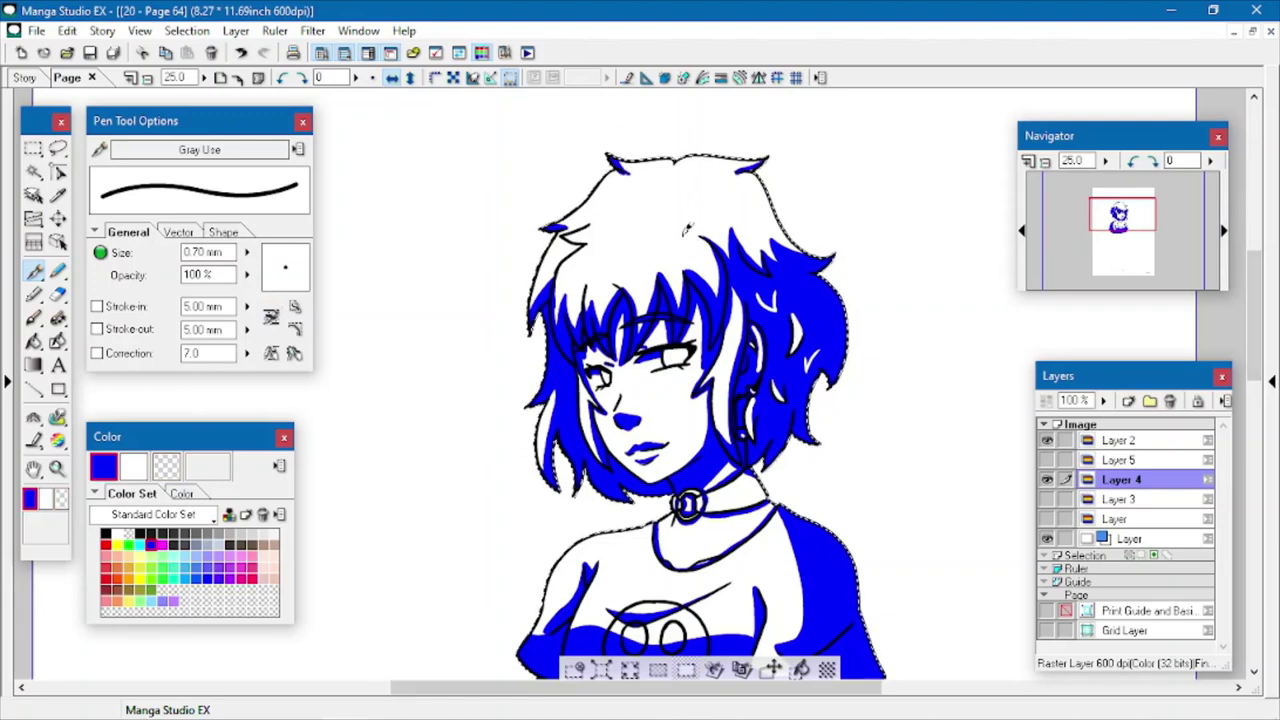
- Clear the selection and save the page
{"action": "left_click", "coordinate": [59, 149]}
{"action": "key", "text": "ctrl+d"}
{"action": "left_click", "coordinate": [90, 53]}
- Select all blue shadow areas by colour range and fill them with a dark purple of 261 deg, 91 % and 18 %
{"action": "left_click", "coordinate": [181, 493]}
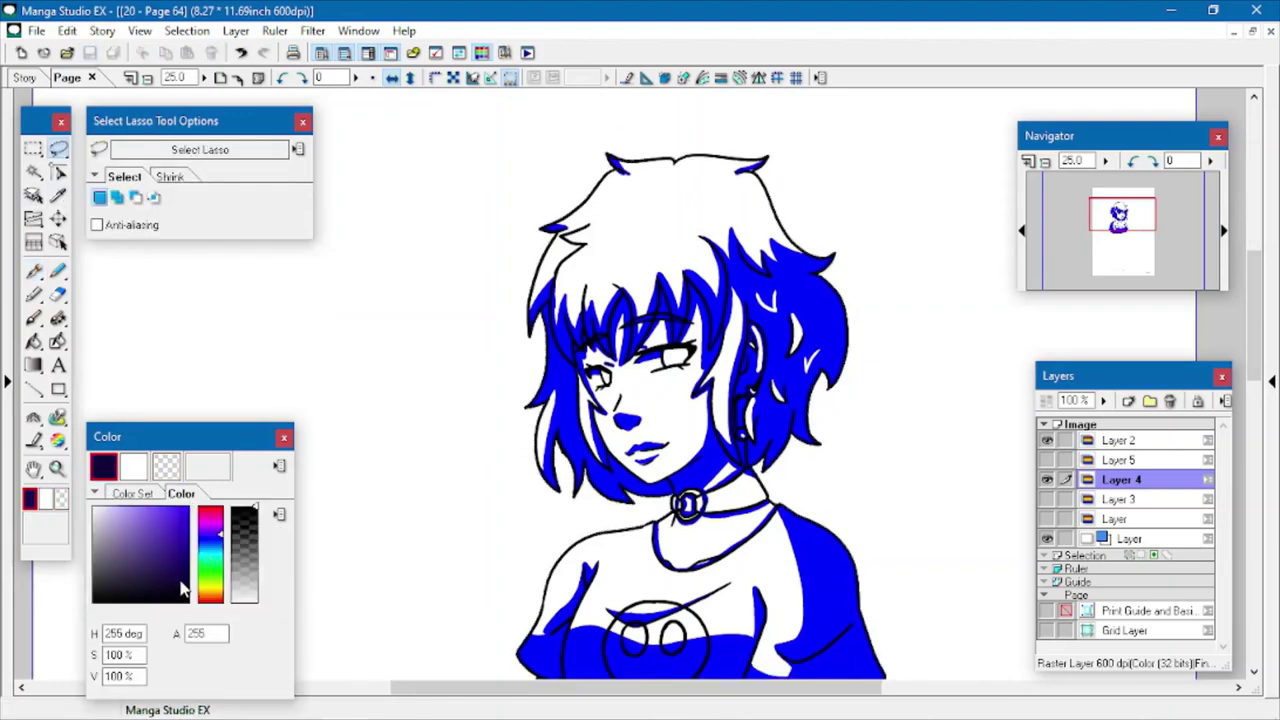
{"action": "right_click", "coordinate": [327, 195]}
{"action": "left_click", "coordinate": [440, 369]}
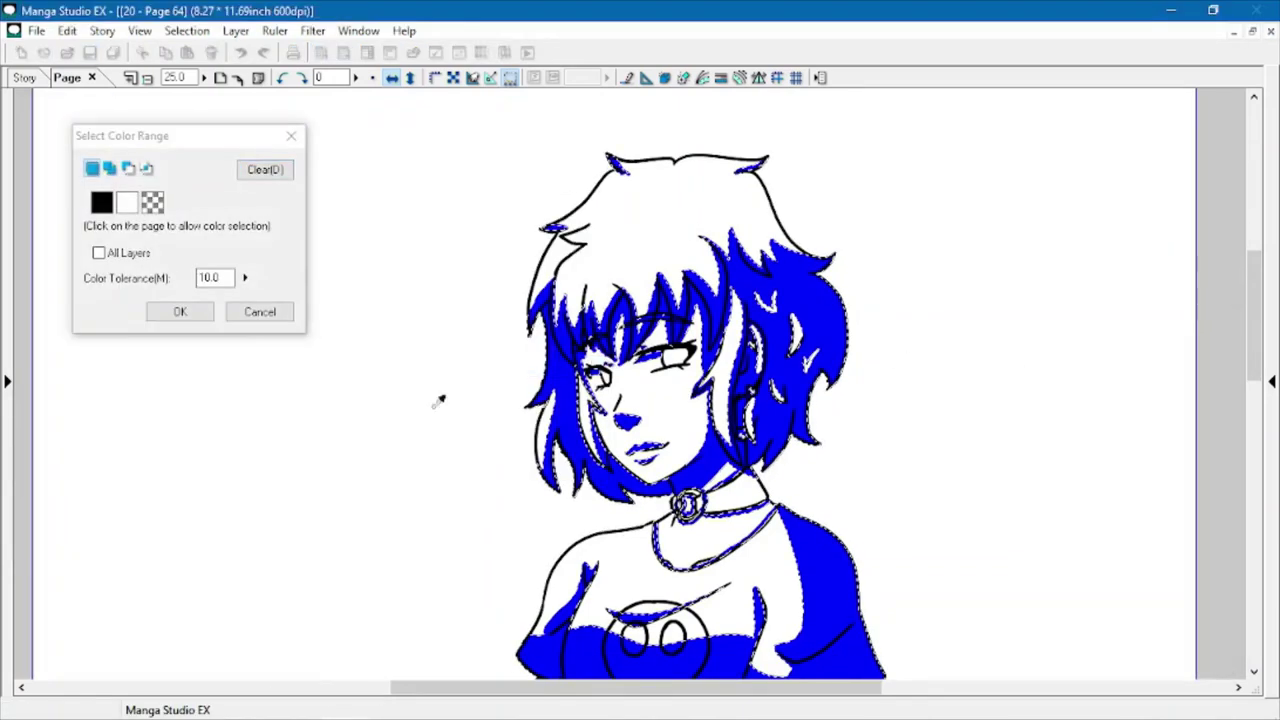
{"action": "left_click", "coordinate": [180, 311]}
{"action": "left_click_drag", "start_coordinate": [1254, 329], "coordinate": [1254, 344]}
{"action": "left_click", "coordinate": [799, 670]}
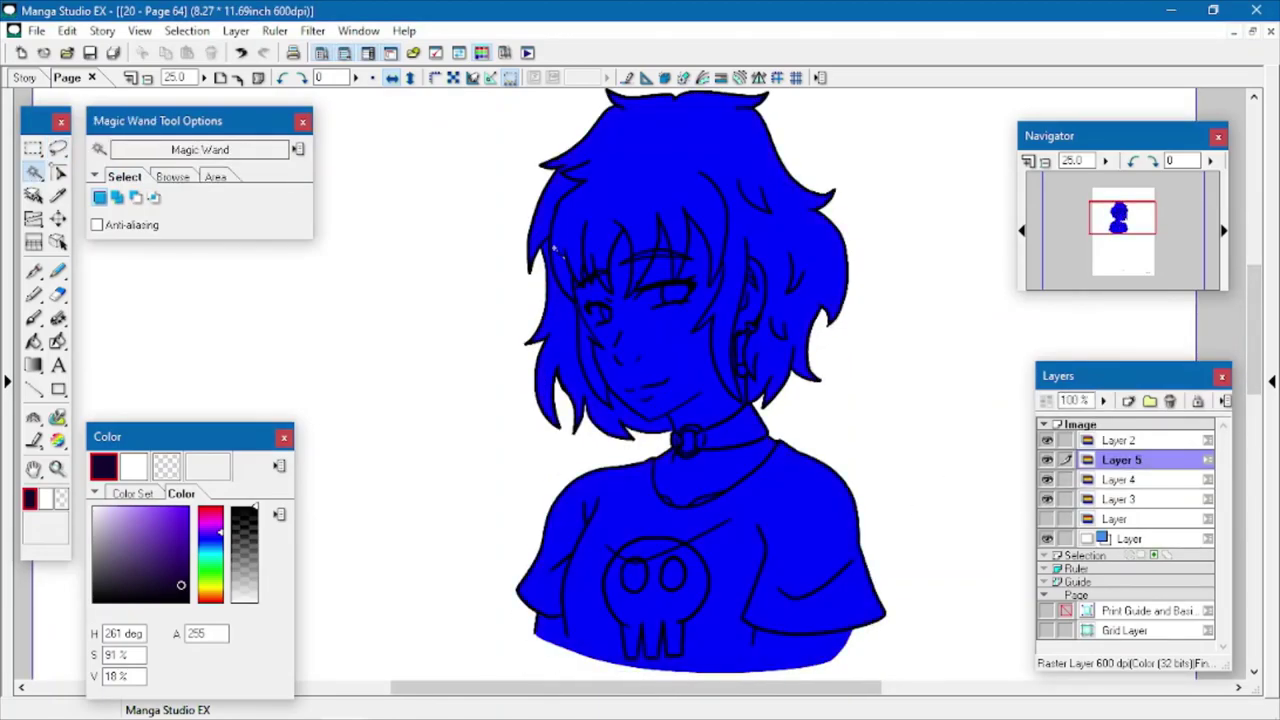
- Paint blue and red bands in both irises on Layer 5 with the pen
{"action": "left_click", "coordinate": [132, 493]}
{"action": "left_click", "coordinate": [152, 546]}
{"action": "left_click", "coordinate": [58, 469]}
{"action": "left_click", "coordinate": [660, 347]}
{"action": "left_click", "coordinate": [664, 348]}
{"action": "left_click", "coordinate": [664, 348]}
{"action": "left_click", "coordinate": [35, 272]}
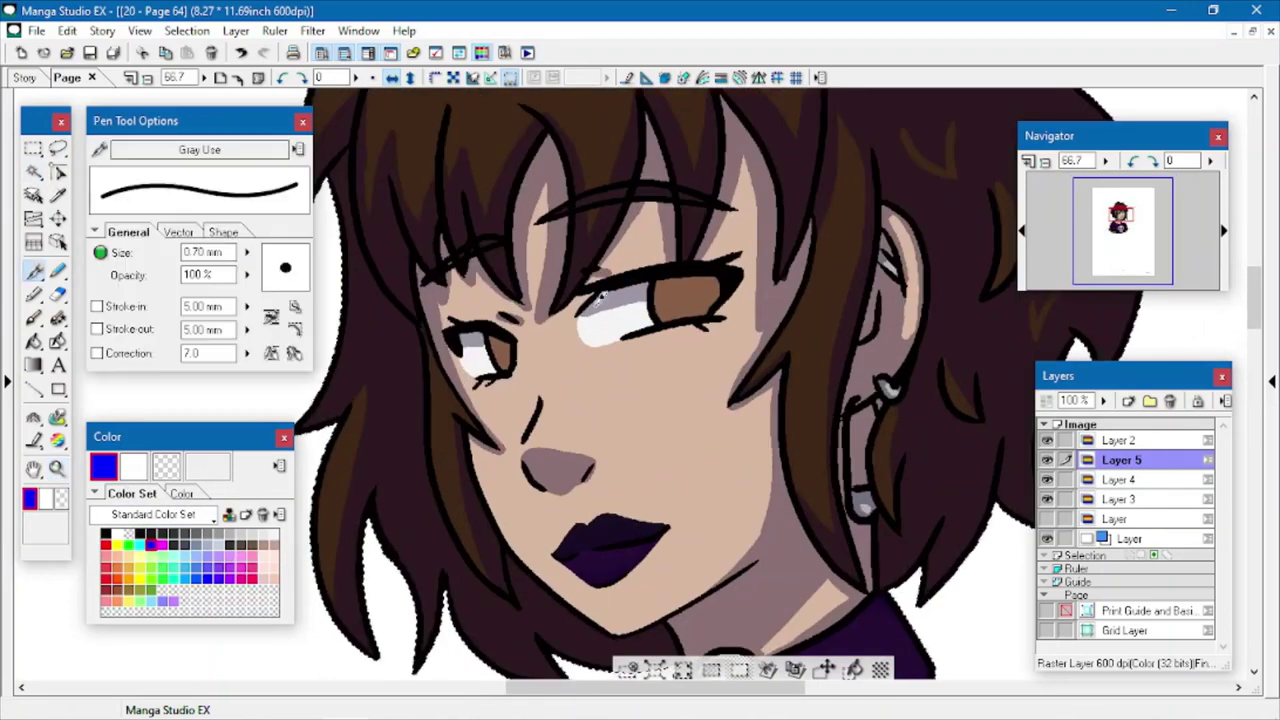
{"action": "mouse_move", "coordinate": [657, 298]}
{"action": "left_mouse_down"}
{"action": "mouse_move", "coordinate": [718, 291]}
{"action": "mouse_move", "coordinate": [716, 312]}
{"action": "mouse_move", "coordinate": [660, 287]}
{"action": "left_mouse_up"}
{"action": "left_click", "coordinate": [106, 545]}
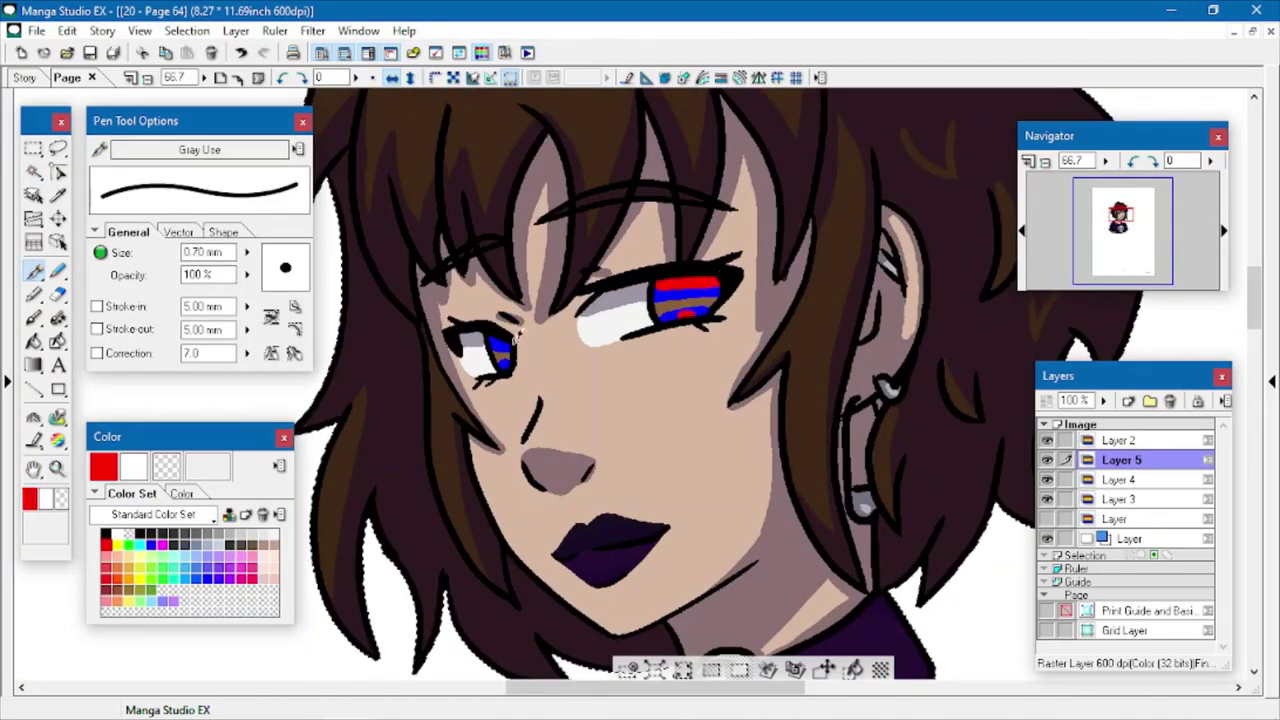
{"action": "left_click_drag", "start_coordinate": [515, 340], "coordinate": [492, 355]}
- Add blue highlight marks to the lips, the earrings and the choker ring
{"action": "left_click", "coordinate": [152, 545]}
{"action": "mouse_move", "coordinate": [558, 540]}
{"action": "left_mouse_down"}
{"action": "mouse_move", "coordinate": [580, 530]}
{"action": "mouse_move", "coordinate": [594, 572]}
{"action": "left_mouse_up"}
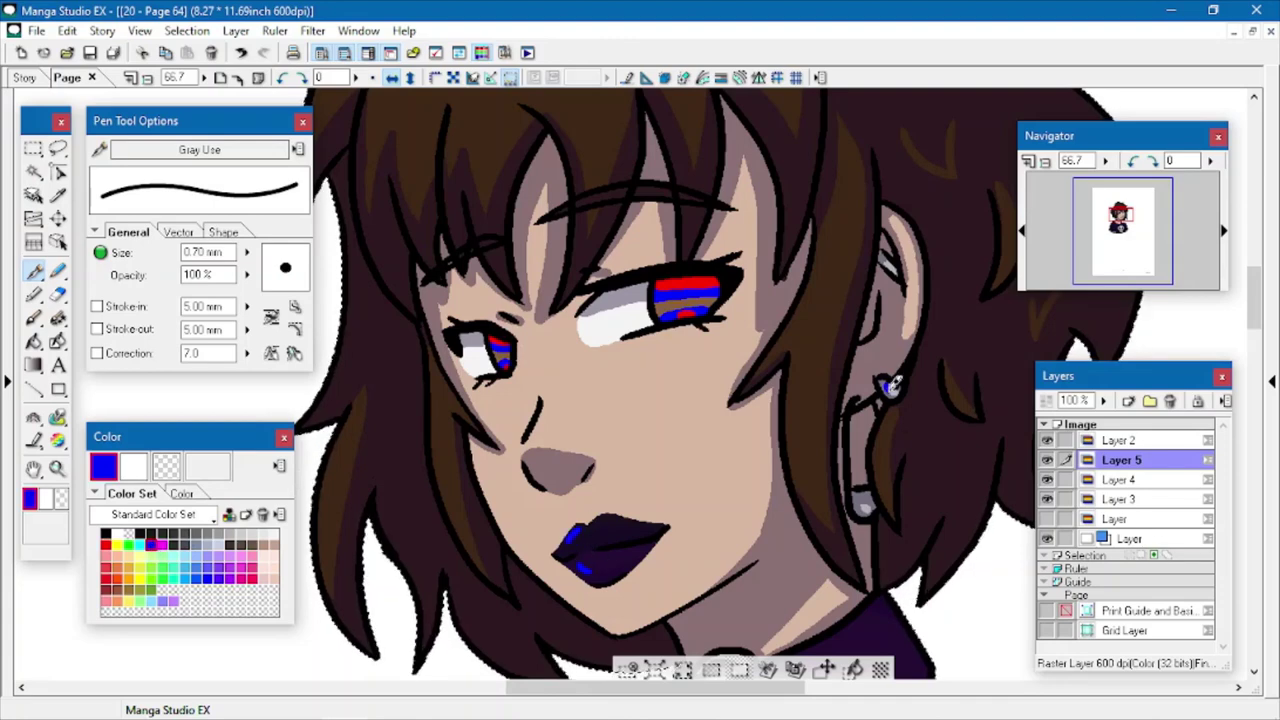
{"action": "scroll", "coordinate": [890, 385], "scroll_direction": "down", "scroll_amount": 5}
- Draw forked blue highlights on the fringe and along the hair lock in front of the ear
{"action": "scroll", "coordinate": [630, 355], "scroll_direction": "up", "scroll_amount": 10}
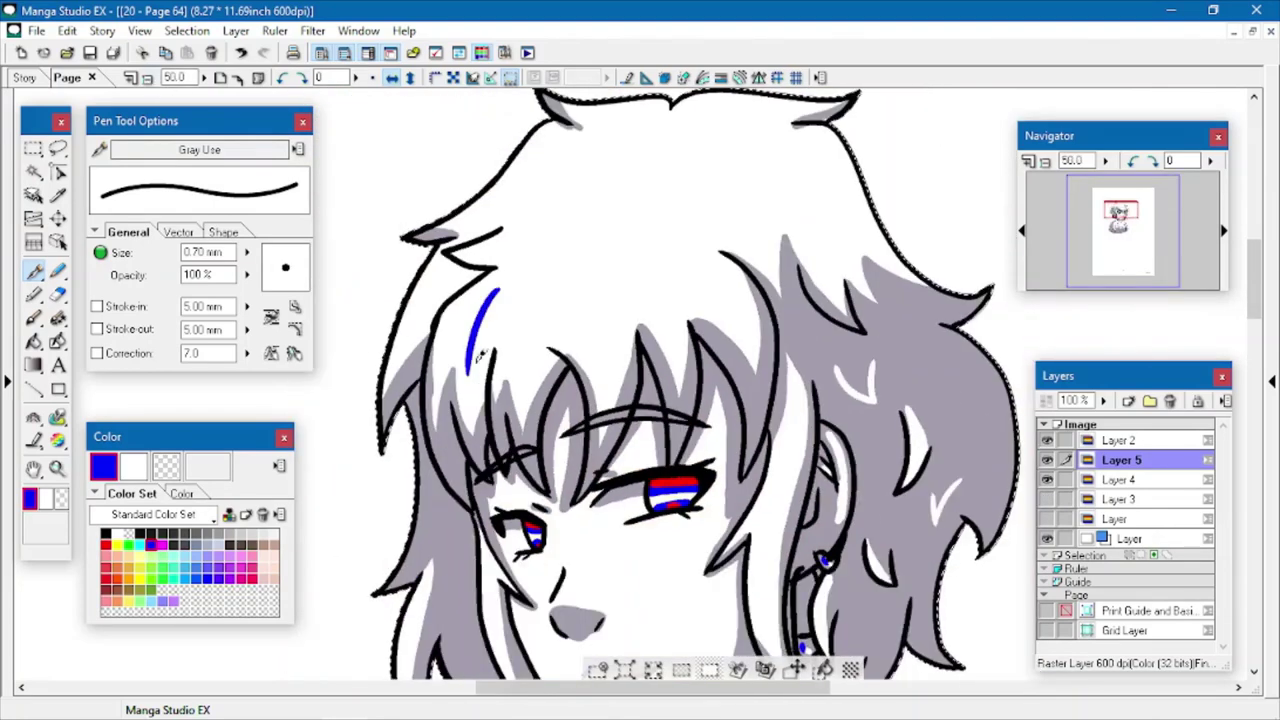
{"action": "mouse_move", "coordinate": [470, 368]}
{"action": "left_mouse_down"}
{"action": "mouse_move", "coordinate": [535, 285]}
{"action": "mouse_move", "coordinate": [505, 275]}
{"action": "left_mouse_up"}
{"action": "left_click", "coordinate": [166, 467]}
{"action": "left_click", "coordinate": [107, 467]}
{"action": "mouse_move", "coordinate": [753, 520]}
{"action": "left_mouse_down"}
{"action": "mouse_move", "coordinate": [794, 438]}
{"action": "mouse_move", "coordinate": [758, 590]}
{"action": "mouse_move", "coordinate": [767, 510]}
{"action": "left_mouse_up"}
{"action": "left_click_drag", "start_coordinate": [750, 526], "coordinate": [769, 495]}
{"action": "mouse_move", "coordinate": [799, 432]}
{"action": "left_mouse_down"}
{"action": "mouse_move", "coordinate": [762, 568]}
{"action": "mouse_move", "coordinate": [786, 478]}
{"action": "left_mouse_up"}
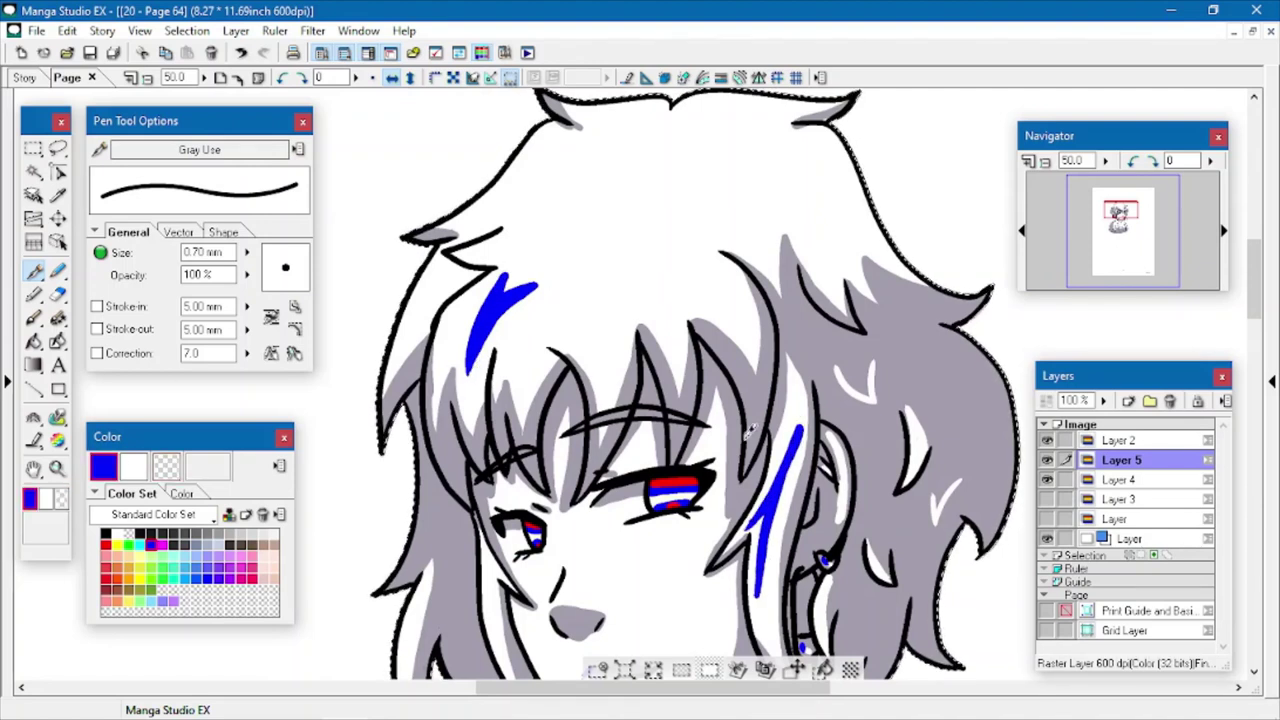
{"action": "mouse_move", "coordinate": [600, 395]}
{"action": "left_mouse_down"}
{"action": "mouse_move", "coordinate": [568, 304]}
{"action": "mouse_move", "coordinate": [608, 288]}
{"action": "left_mouse_up"}
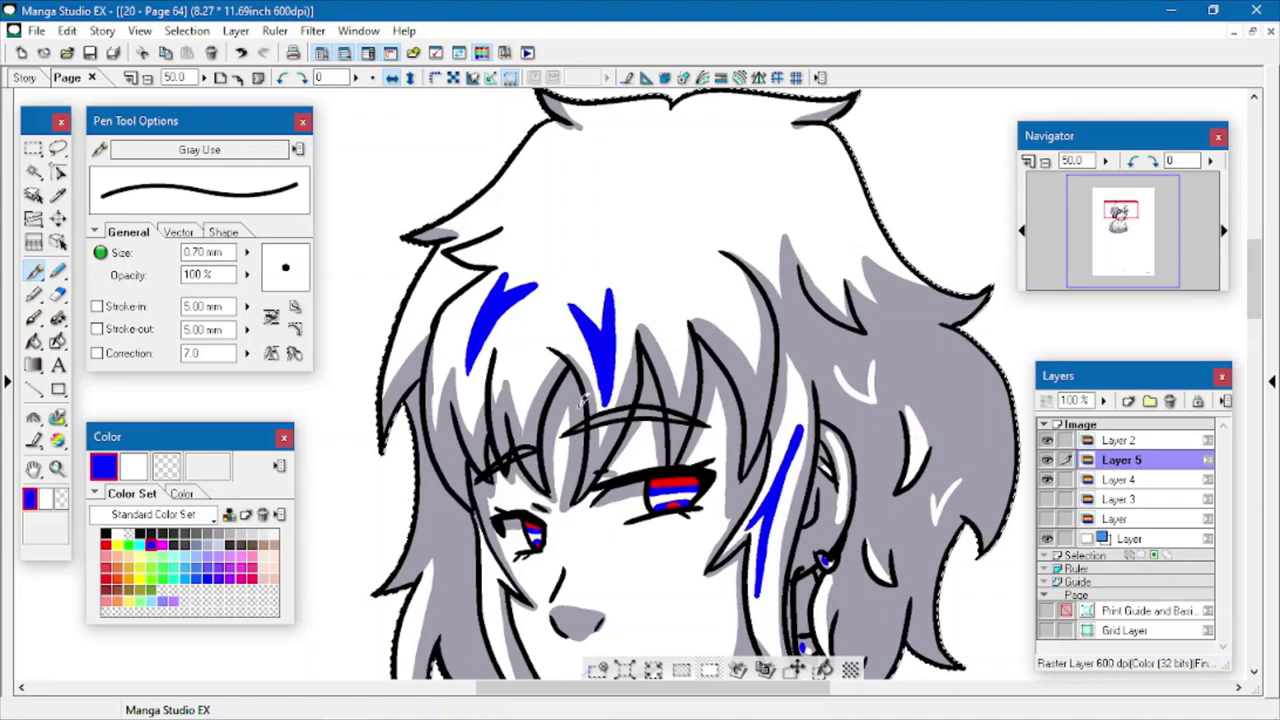
- Mark blue highlights on the crown, a back hair strand and the far side locks, trimming with transparent colour
{"action": "left_click_drag", "start_coordinate": [576, 160], "coordinate": [556, 194]}
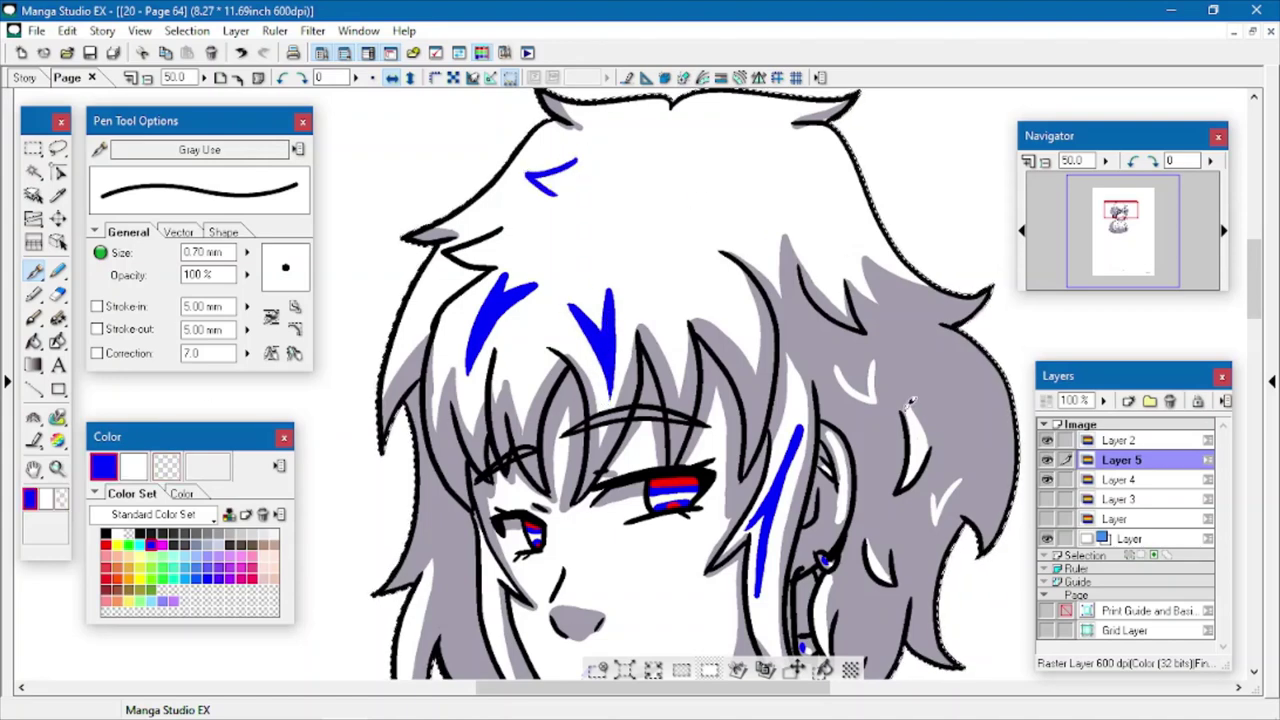
{"action": "left_click_drag", "start_coordinate": [906, 410], "coordinate": [908, 484]}
{"action": "left_click", "coordinate": [166, 467]}
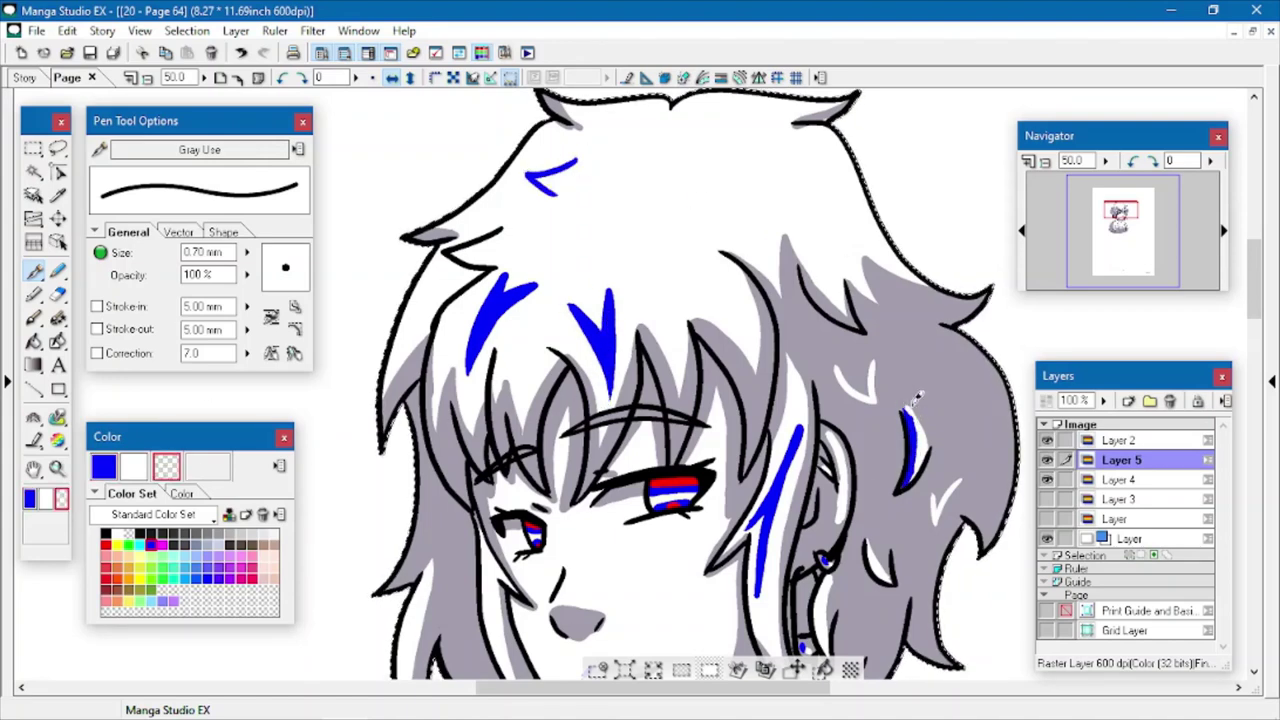
{"action": "key", "text": "c"}
{"action": "scroll", "coordinate": [487, 365], "scroll_direction": "down", "scroll_amount": 3}
{"action": "mouse_move", "coordinate": [487, 365]}
{"action": "left_mouse_down"}
{"action": "mouse_move", "coordinate": [489, 316]}
{"action": "mouse_move", "coordinate": [498, 404]}
{"action": "left_mouse_up"}
{"action": "left_click_drag", "start_coordinate": [402, 419], "coordinate": [422, 340]}
- Show Layer 3, clear the selection, and fill the upper lip highlight on Layer 5 with purple of 273 deg, 36 % and 56 %
{"action": "left_click", "coordinate": [1047, 499]}
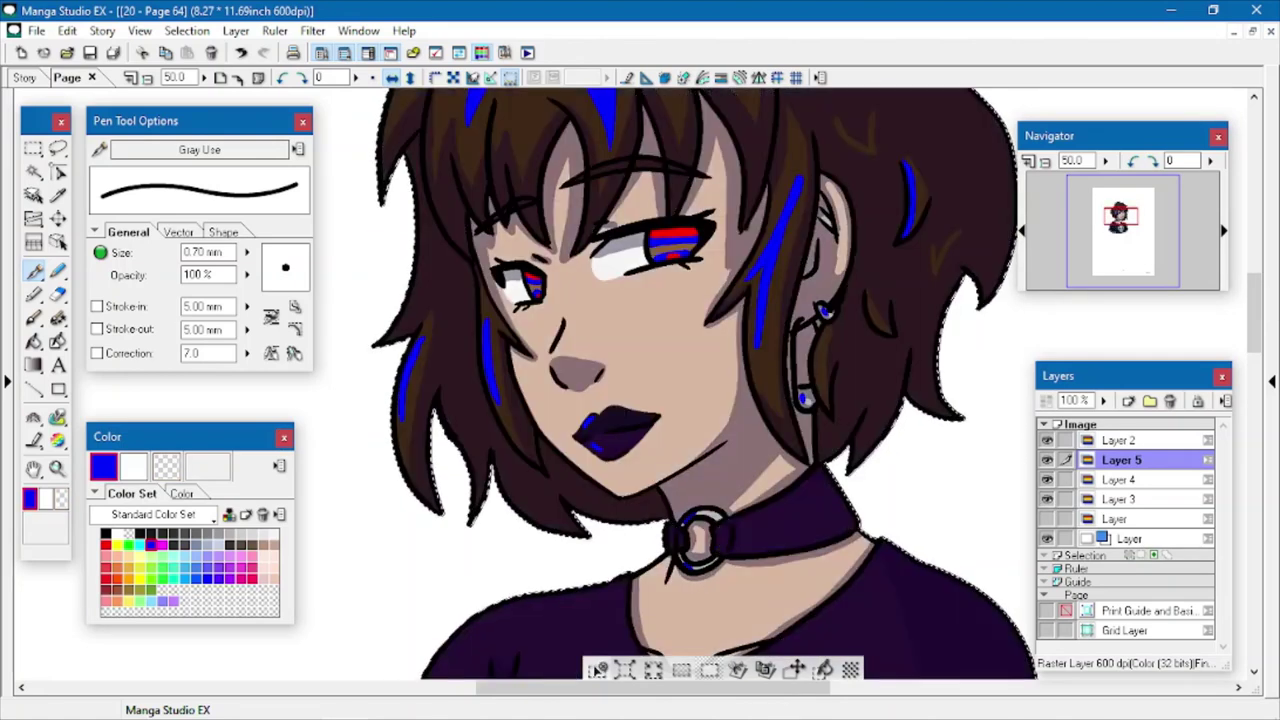
{"action": "left_click", "coordinate": [598, 670]}
{"action": "left_click", "coordinate": [58, 195]}
{"action": "left_click", "coordinate": [1114, 498]}
{"action": "left_click", "coordinate": [815, 505]}
{"action": "left_click", "coordinate": [181, 494]}
{"action": "left_click", "coordinate": [127, 548]}
{"action": "left_click", "coordinate": [34, 342]}
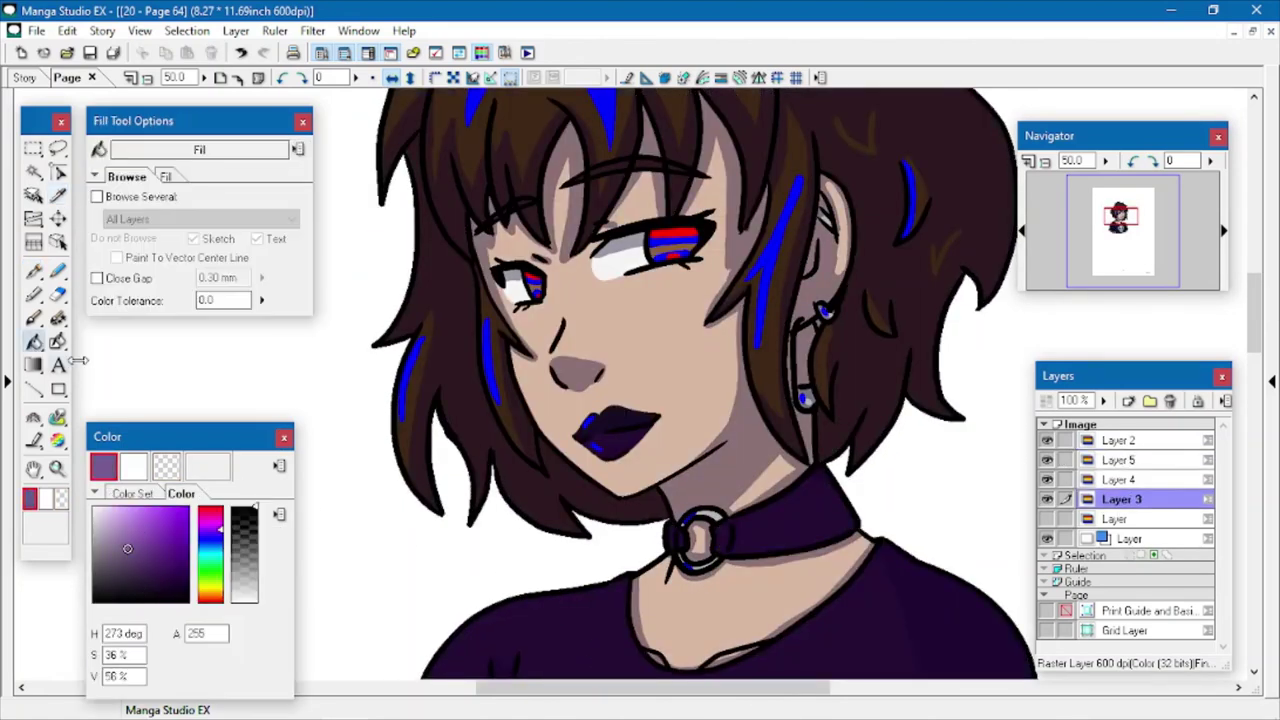
{"action": "left_click", "coordinate": [1120, 460]}
- Fill the lower lip highlight on Layer 5 with a purple of 277 deg, 69 % and 61 %
{"action": "left_click", "coordinate": [58, 195]}
{"action": "left_click", "coordinate": [1120, 499]}
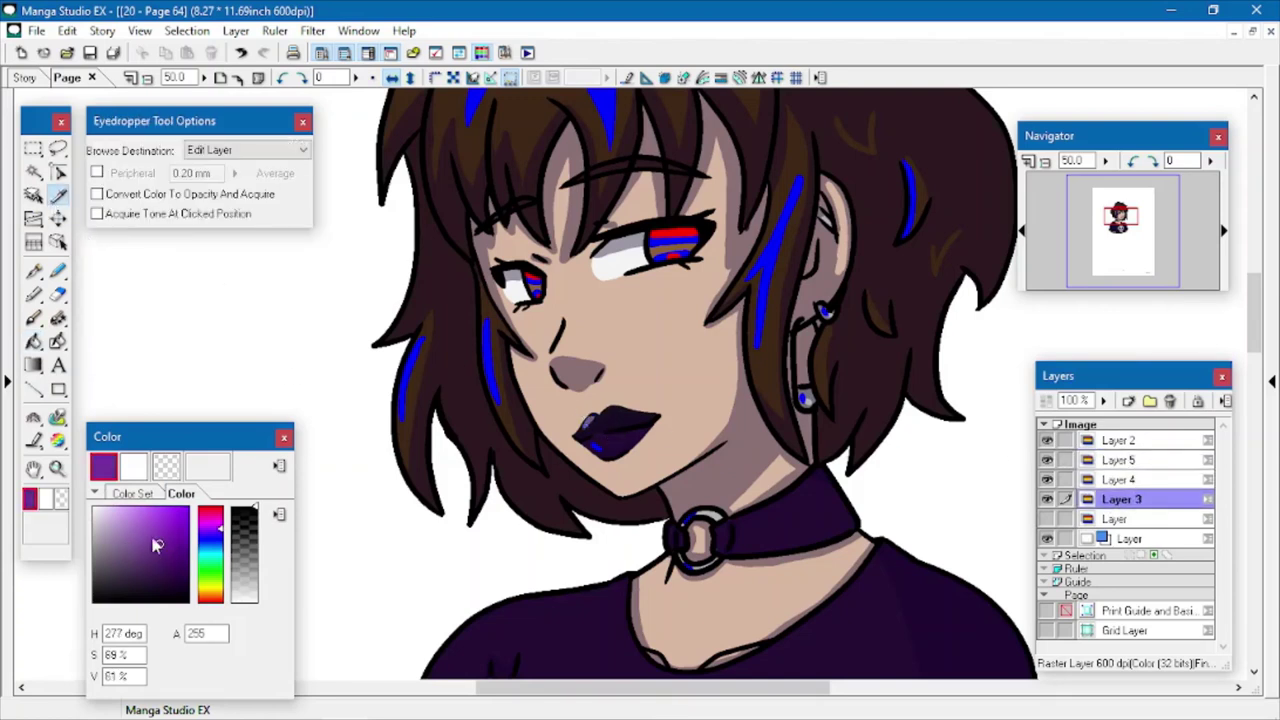
{"action": "left_click", "coordinate": [34, 342]}
{"action": "left_click", "coordinate": [1120, 460]}
- Mix a light brown of 25 deg, 53 % and 55 % and fill the side and back hair highlights on Layer 5
{"action": "left_click", "coordinate": [60, 197]}
{"action": "left_click", "coordinate": [1120, 499]}
{"action": "left_click", "coordinate": [466, 331]}
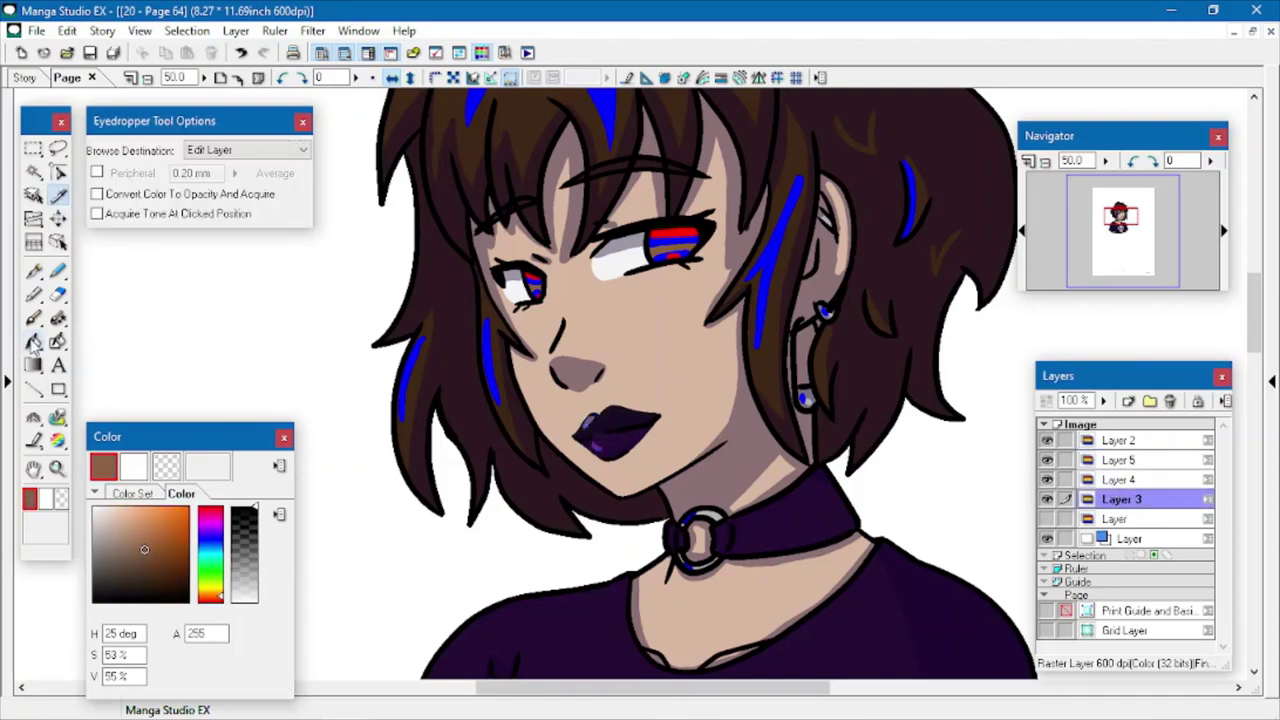
{"action": "left_click", "coordinate": [34, 342]}
{"action": "left_click", "coordinate": [1120, 460]}
{"action": "left_click", "coordinate": [766, 256]}
{"action": "left_click", "coordinate": [487, 345]}
{"action": "left_click", "coordinate": [409, 370]}
{"action": "left_click", "coordinate": [909, 200]}
- Fill the highlight shapes on the crown and fringe with the same light brown
{"action": "mouse_move", "coordinate": [1254, 312]}
{"action": "left_mouse_down"}
{"action": "mouse_move", "coordinate": [1254, 284]}
{"action": "mouse_move", "coordinate": [1252, 322]}
{"action": "left_mouse_up"}
{"action": "left_click", "coordinate": [742, 139]}
{"action": "left_click", "coordinate": [532, 137]}
{"action": "left_click", "coordinate": [484, 284]}
{"action": "left_click", "coordinate": [602, 296]}
- Fill the remaining metal highlights on the earrings and choker ring on Layer 5 with a near-white colour
{"action": "left_click", "coordinate": [156, 494]}
{"action": "left_click", "coordinate": [274, 535]}
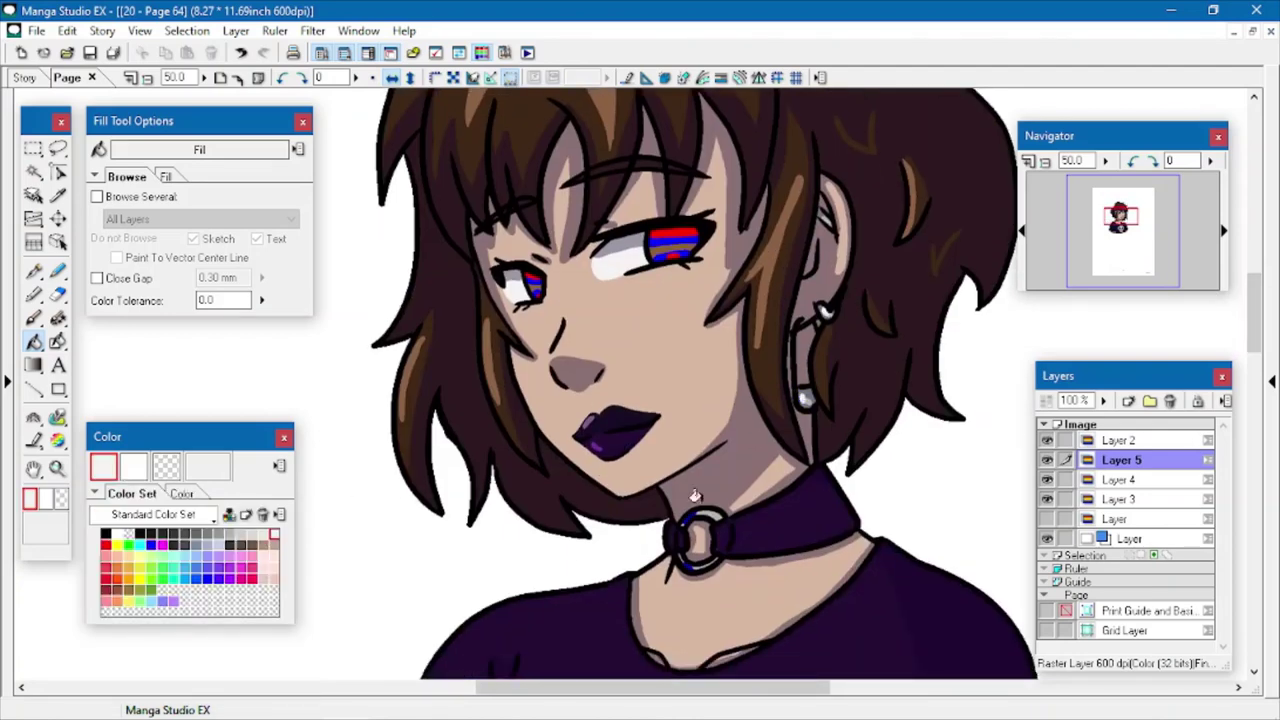
- Sample the iris brown from Layer 3, mix a dark brown of 24 deg, 82 % and 24 %, and fill the upper iris shadow on Layer 5
{"action": "left_click", "coordinate": [58, 200]}
{"action": "left_click", "coordinate": [1120, 499]}
{"action": "left_click", "coordinate": [673, 246]}
{"action": "left_click", "coordinate": [182, 494]}
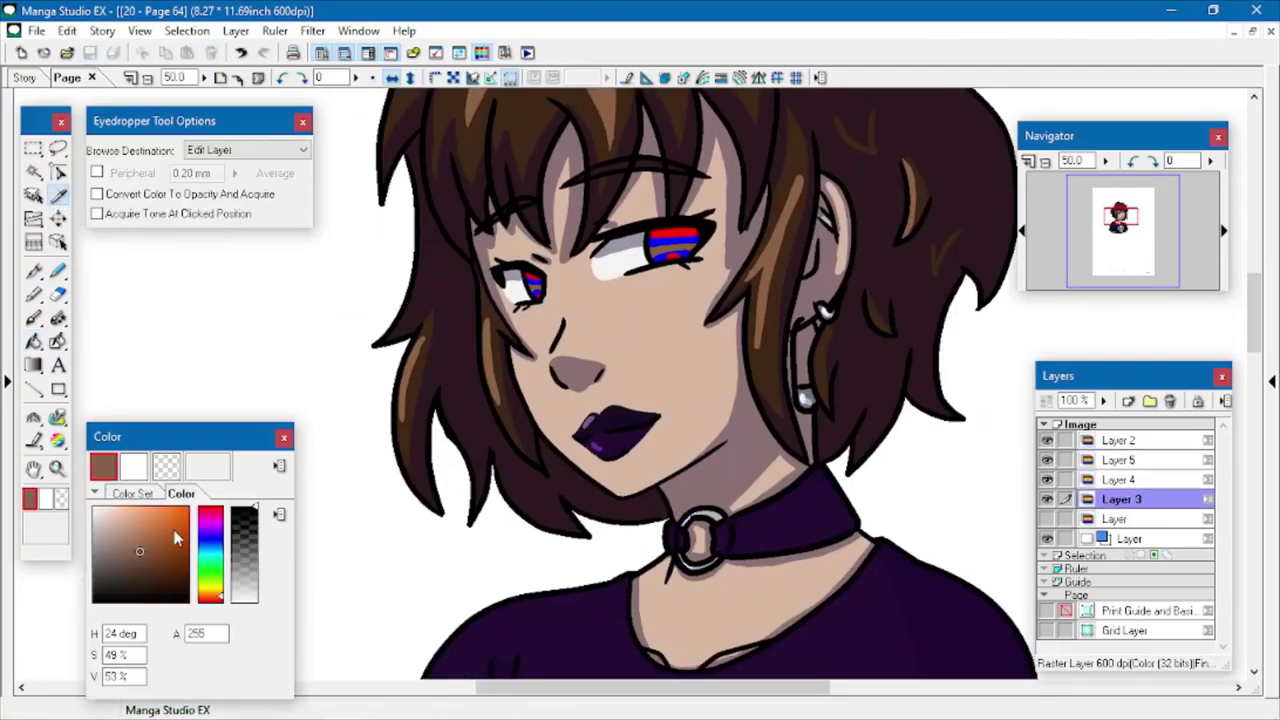
{"action": "left_click", "coordinate": [158, 566]}
{"action": "left_click", "coordinate": [34, 342]}
{"action": "left_click", "coordinate": [1120, 460]}
{"action": "left_click", "coordinate": [673, 243]}
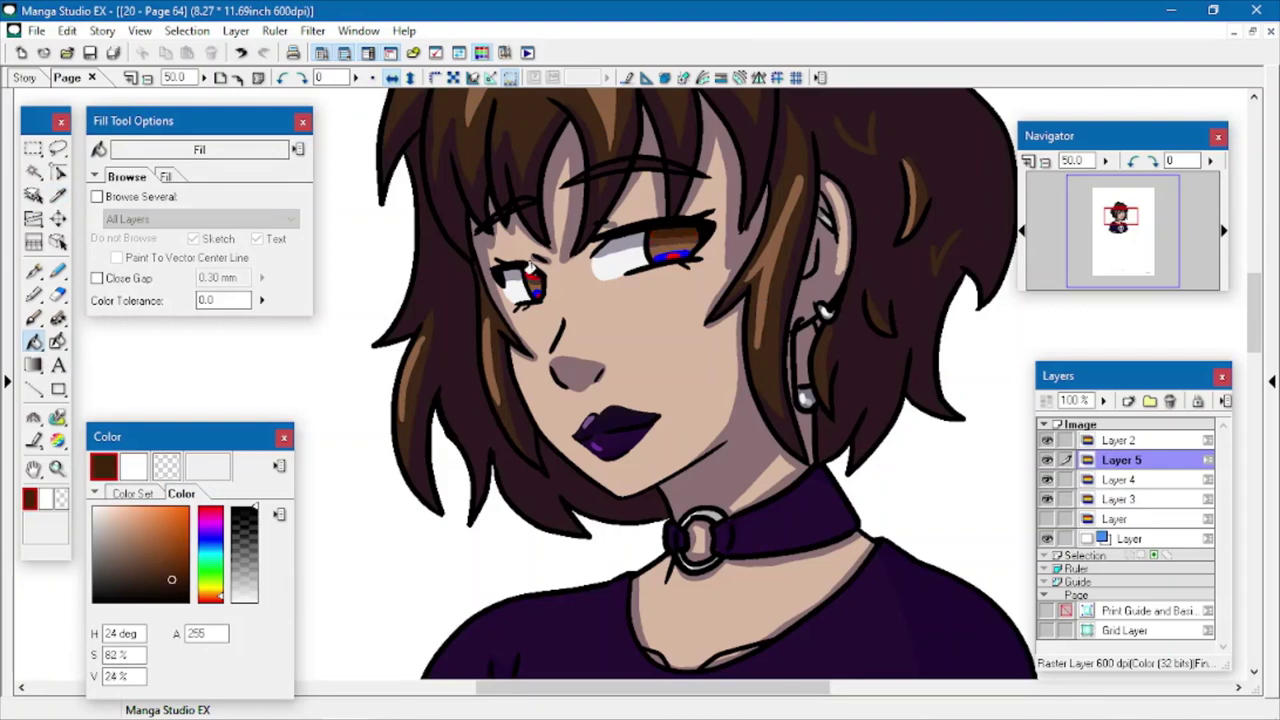
- Add a new raster layer above Layer 2 and draw blue highlight shapes over both irises with the Pen tool
{"action": "left_click", "coordinate": [1118, 441]}
{"action": "left_click", "coordinate": [1128, 401]}
{"action": "mouse_move", "coordinate": [1104, 457]}
{"action": "left_click", "coordinate": [880, 582]}
{"action": "left_click", "coordinate": [132, 494]}
{"action": "left_click", "coordinate": [151, 545]}
{"action": "left_click", "coordinate": [34, 271]}
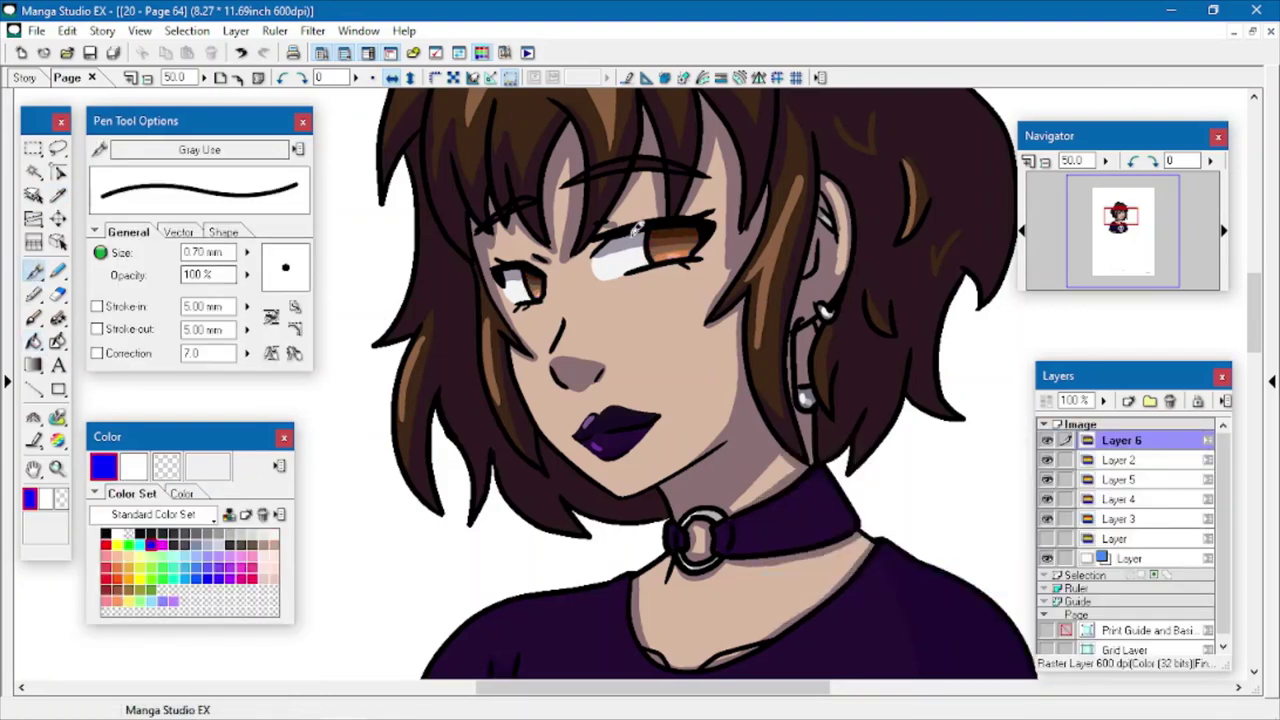
- Hide Layer 6, draw black pupils in both irises on Layer 2, and show Layer 6 again
{"action": "left_click", "coordinate": [1047, 440]}
{"action": "left_click", "coordinate": [1120, 460]}
{"action": "left_click", "coordinate": [106, 534]}
{"action": "left_click", "coordinate": [677, 242]}
{"action": "left_click", "coordinate": [538, 286]}
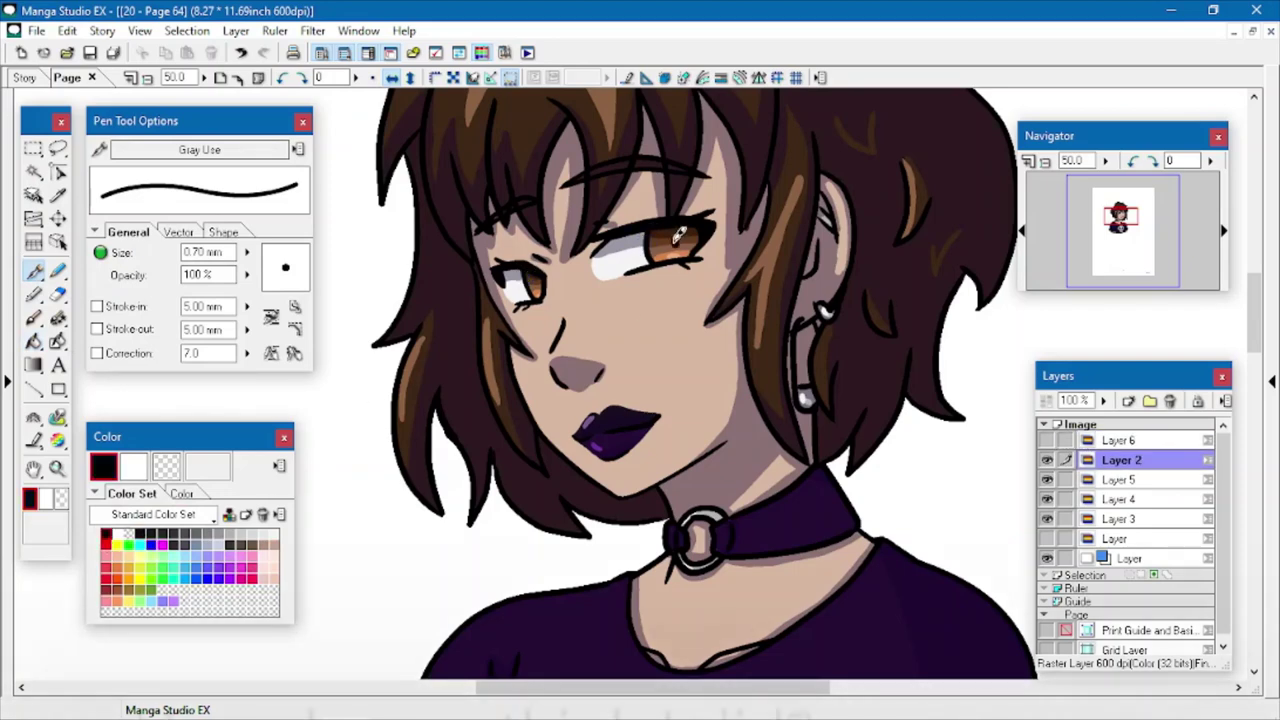
{"action": "left_click", "coordinate": [241, 53]}
{"action": "left_click", "coordinate": [1047, 440]}
{"action": "left_click", "coordinate": [1120, 440]}
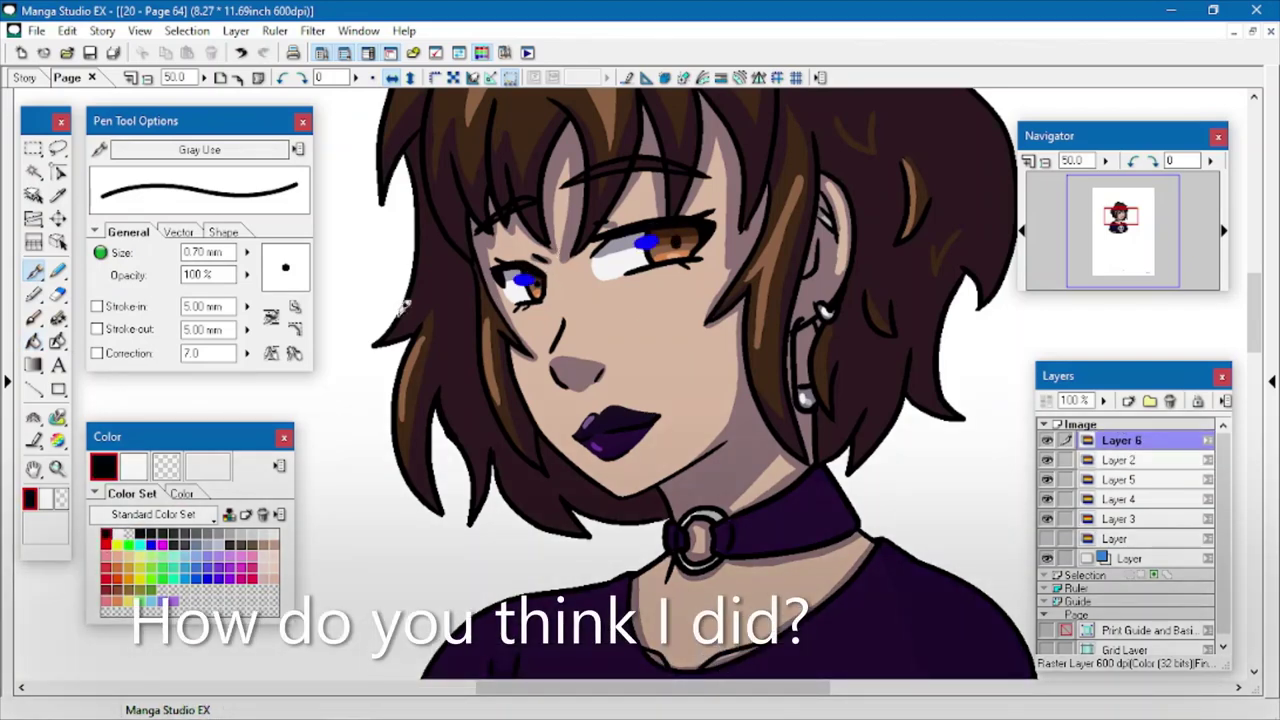
- Lasso the blue eye highlights on Layer 6, recolour them white, and clear the selection
{"action": "left_click", "coordinate": [58, 148]}
{"action": "left_click_drag", "start_coordinate": [476, 268], "coordinate": [480, 300]}
{"action": "left_click", "coordinate": [133, 467]}
{"action": "left_click", "coordinate": [685, 304]}
{"action": "key", "text": "ctrl+d"}
- Zoom out to 12.5 % and flip the canvas view horizontally to check the whole portrait
{"action": "left_click", "coordinate": [150, 79]}
{"action": "left_click", "coordinate": [150, 80]}
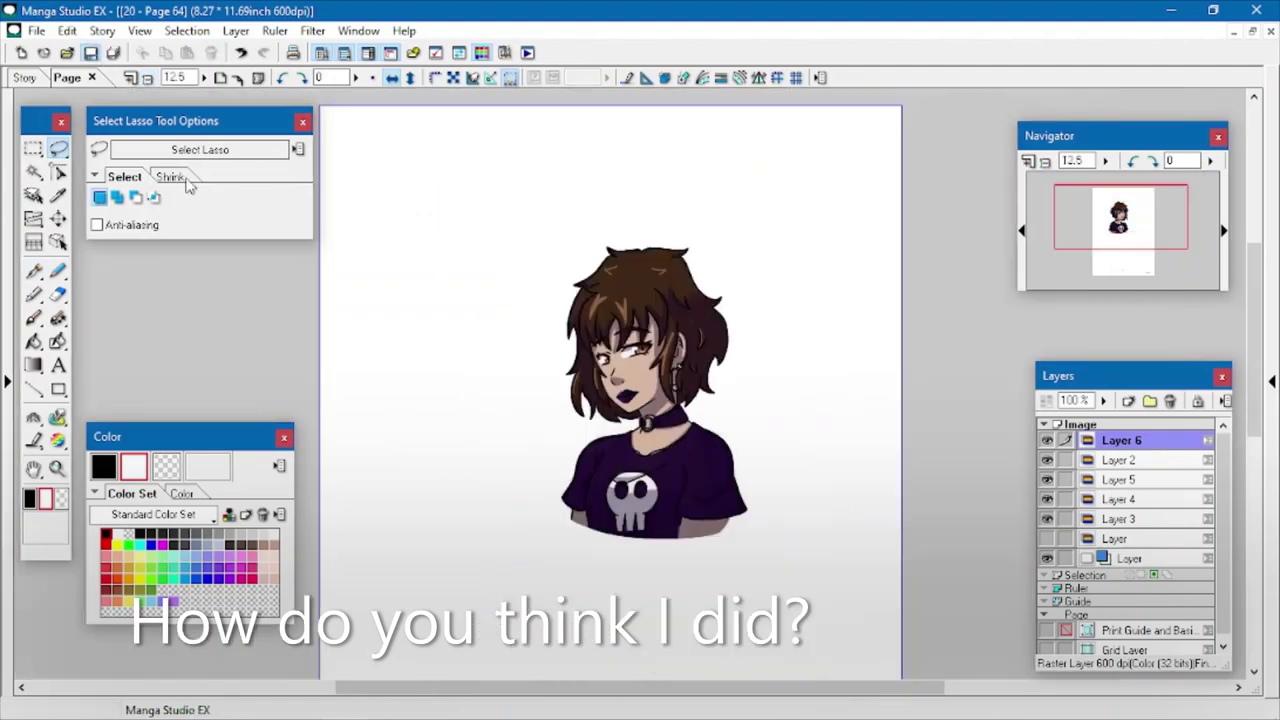
{"action": "left_click", "coordinate": [104, 467]}
{"action": "left_click", "coordinate": [34, 469]}
{"action": "left_click_drag", "start_coordinate": [449, 344], "coordinate": [435, 341]}
{"action": "left_click", "coordinate": [392, 79]}
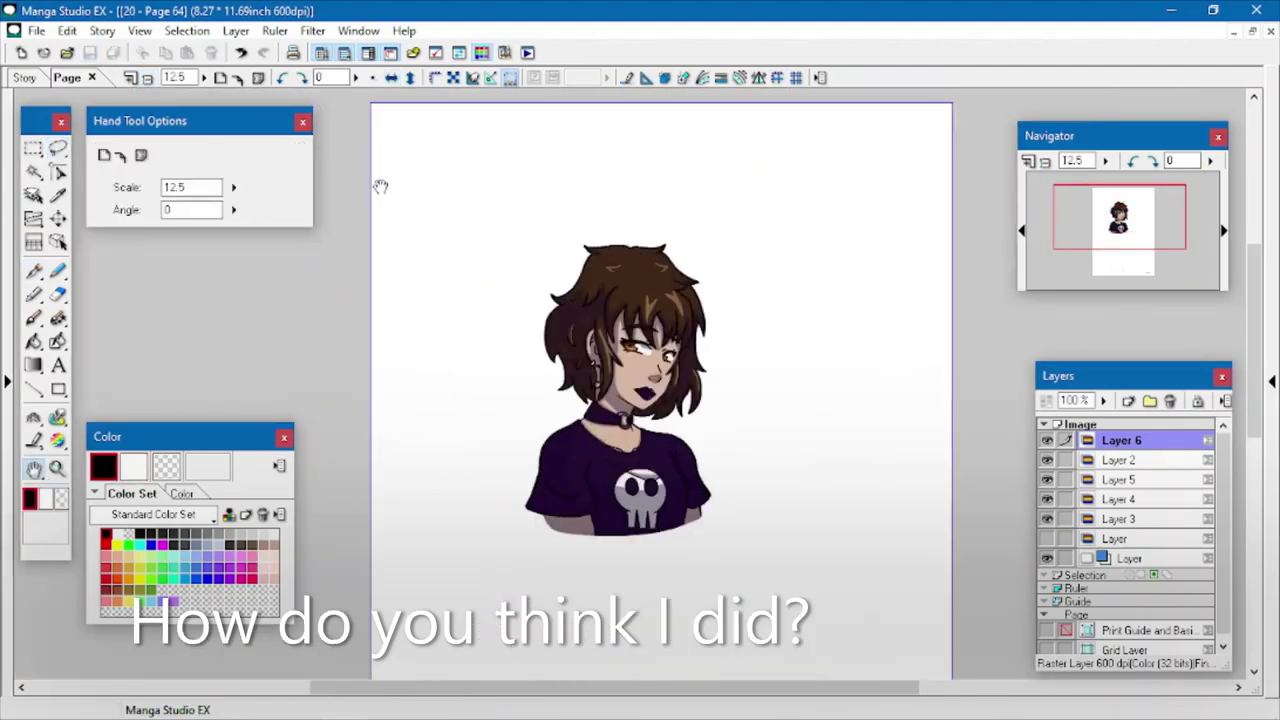